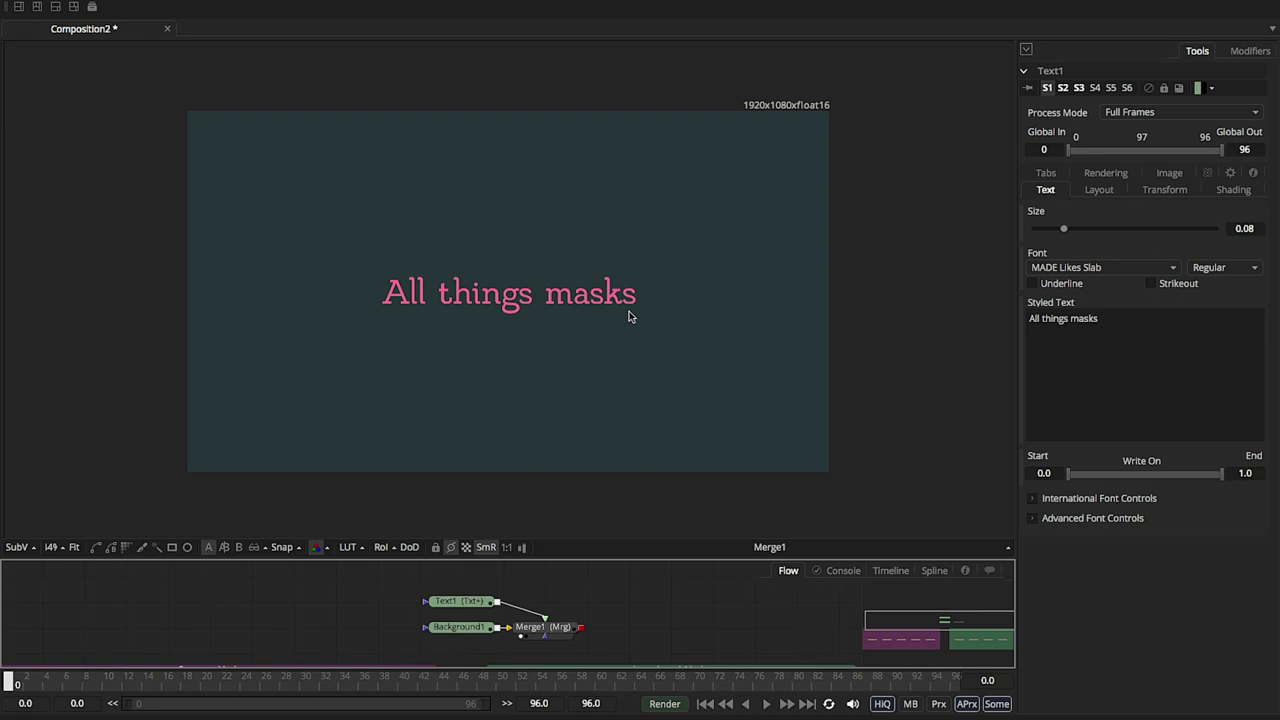
Step: Cycle the Text1 title through its S2 and then S3 text versions
click(1063, 87)
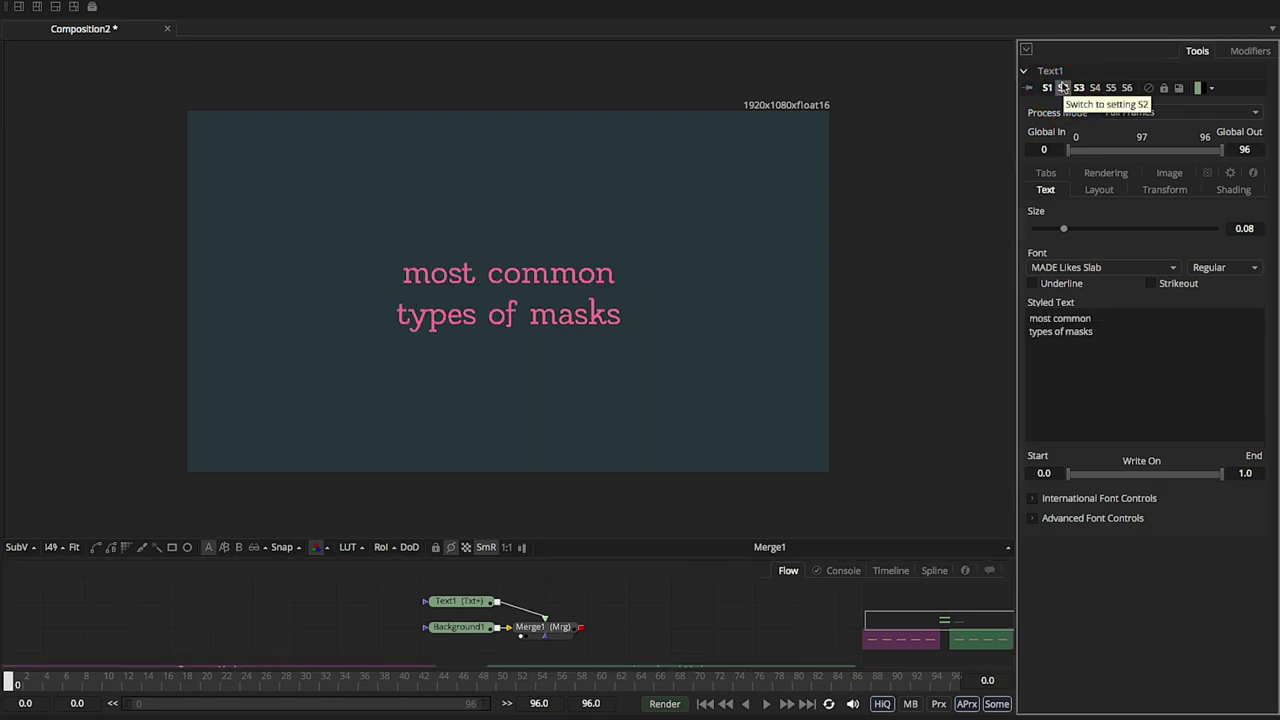
click(1081, 88)
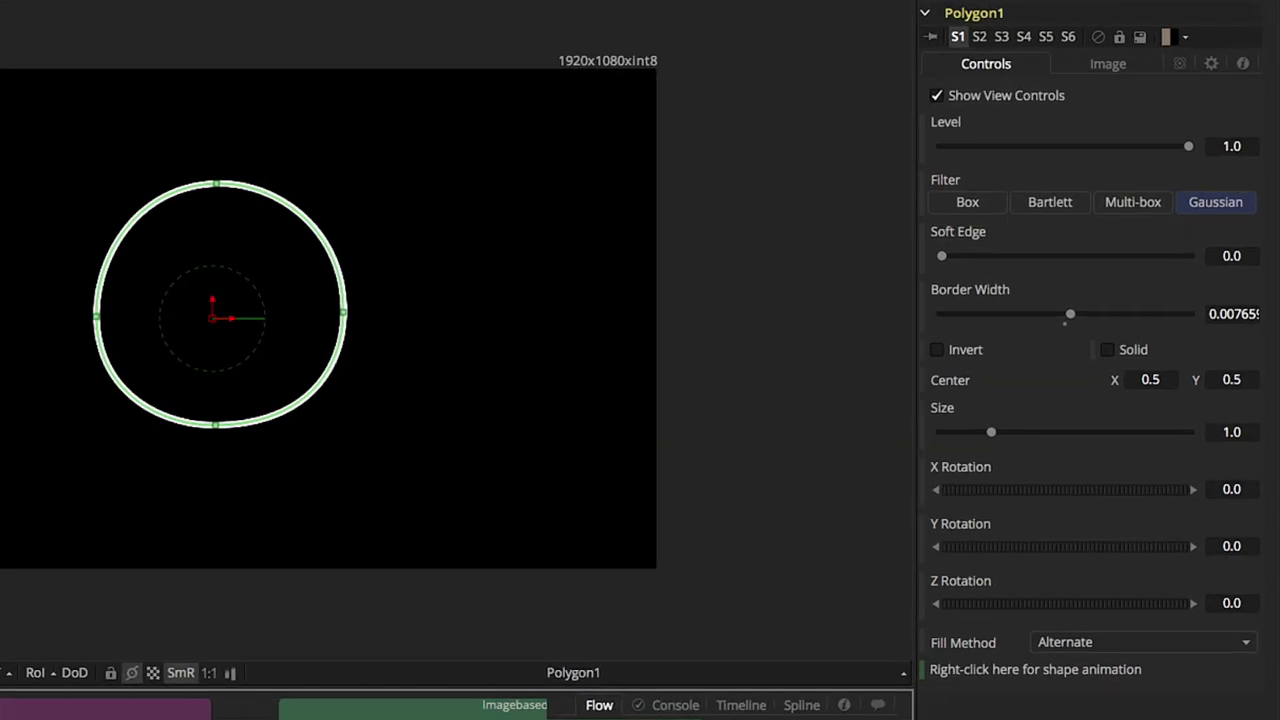
Step: Inspect BSpline1, then reselect Polygon1 and marquee-select all its circle points
click(195, 628)
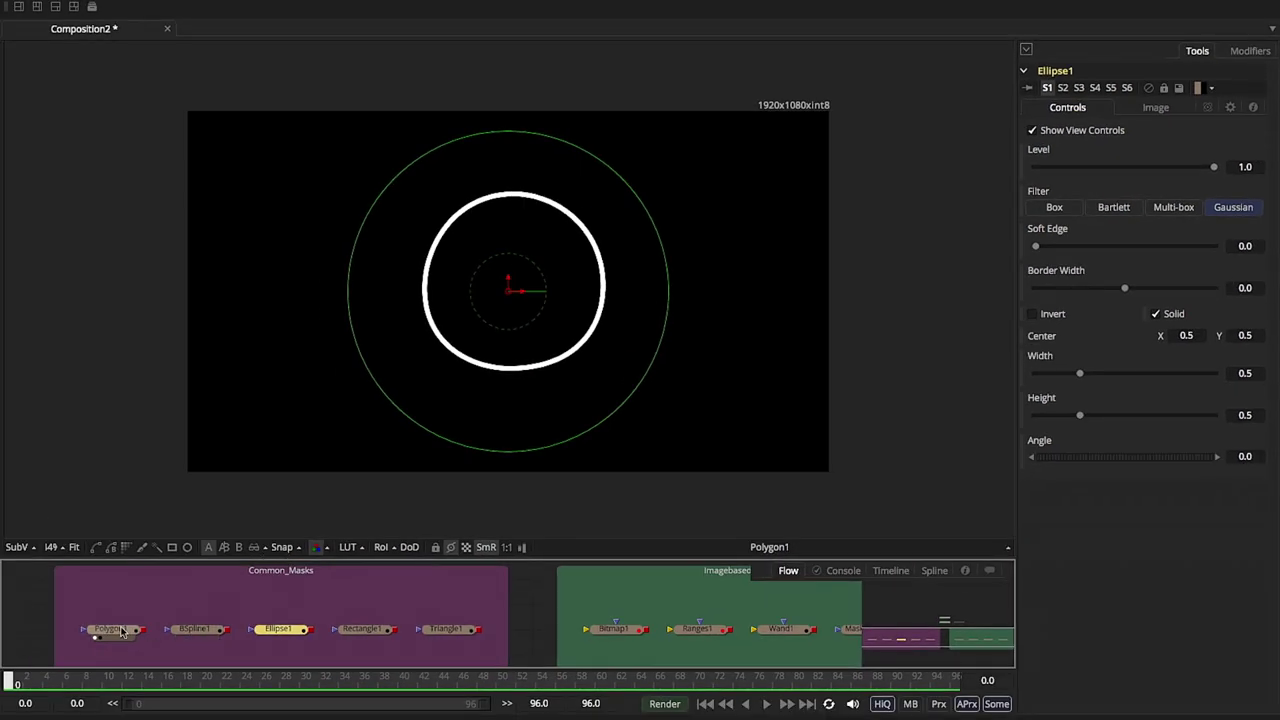
click(115, 630)
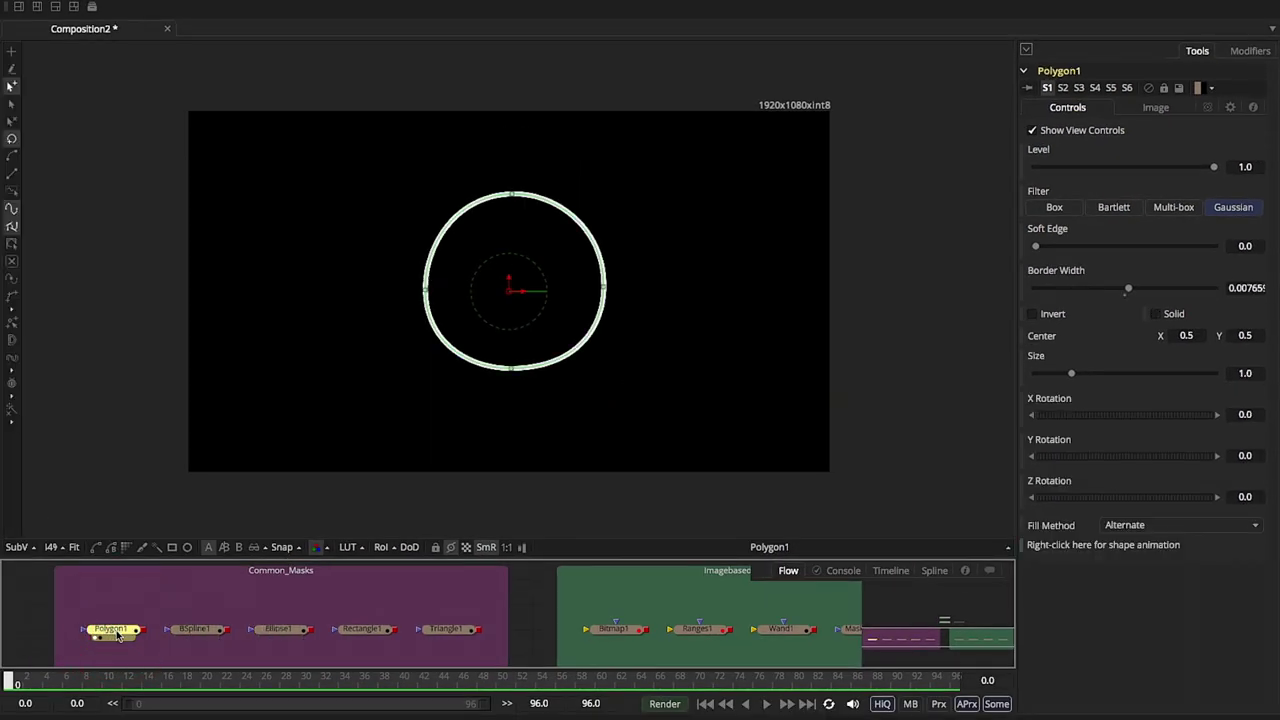
drag(436, 163, 624, 440)
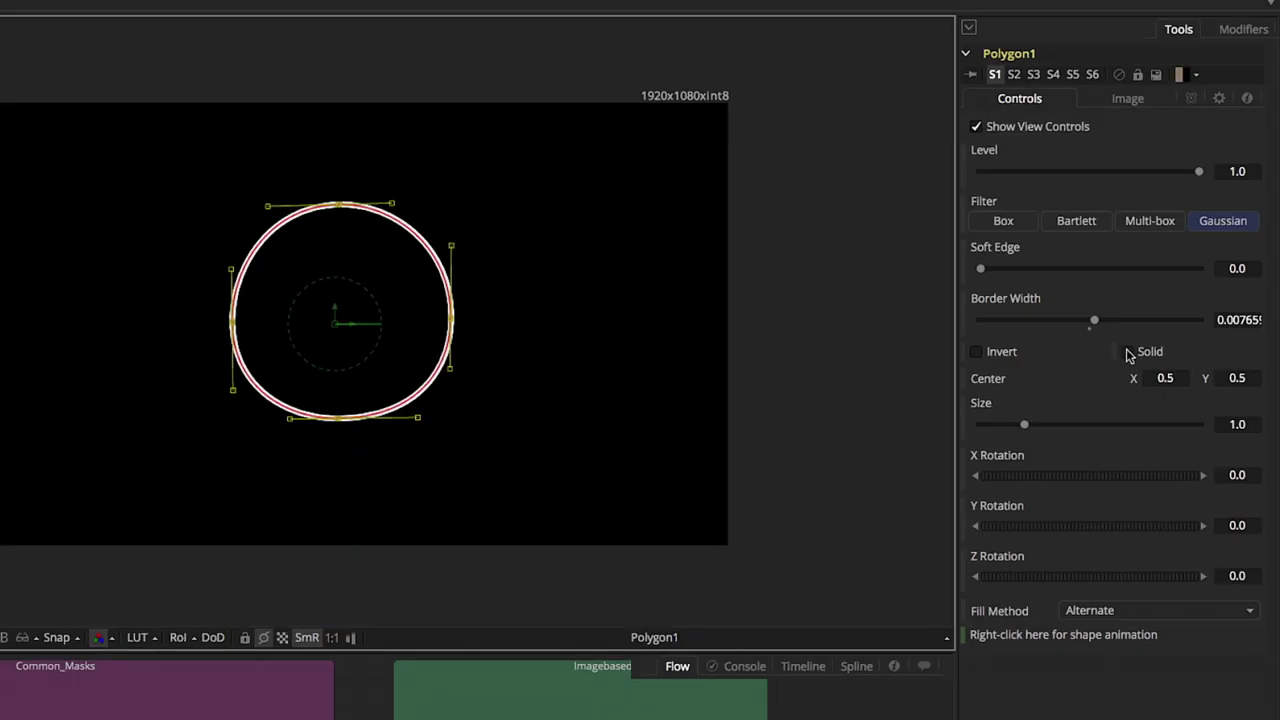
Step: Set Polygon1's Border Width to 0 and turn on Solid for a white fill
click(1093, 333)
click(1127, 352)
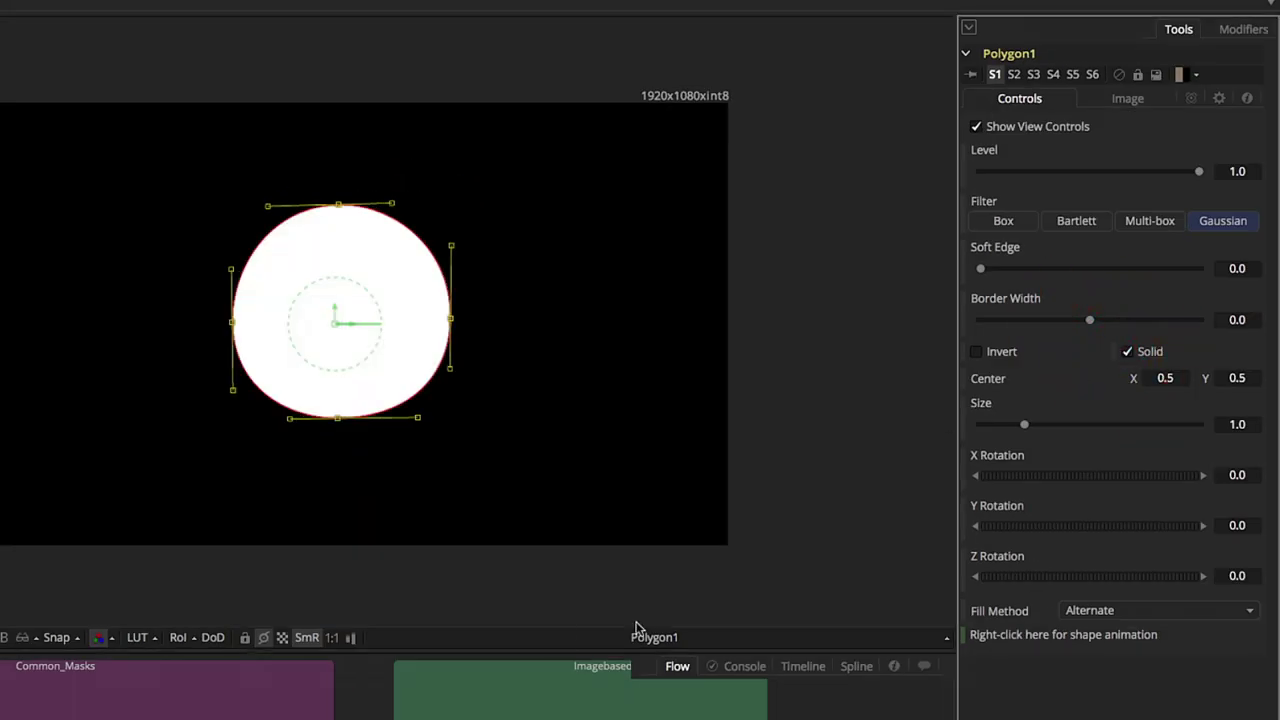
drag(452, 323, 497, 203)
Step: Drag the right tangent, left point and bottom point to bend the circle into a crescent
click(459, 327)
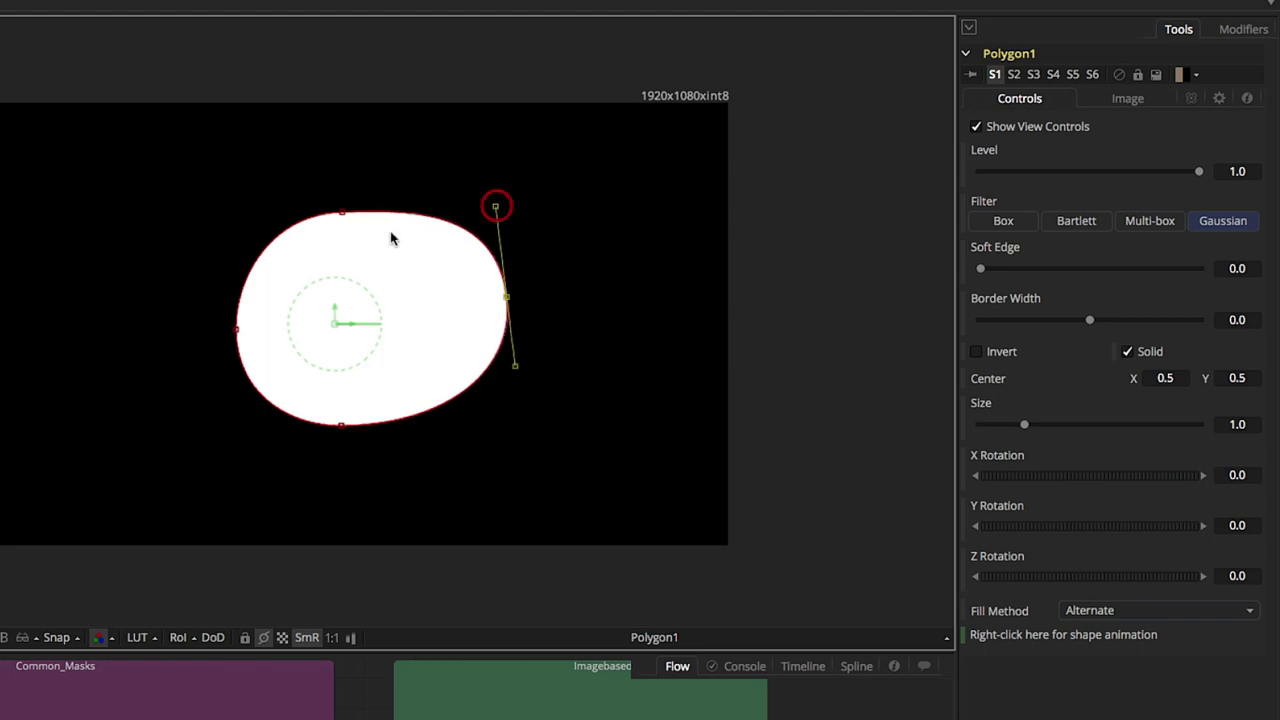
drag(344, 213, 357, 165)
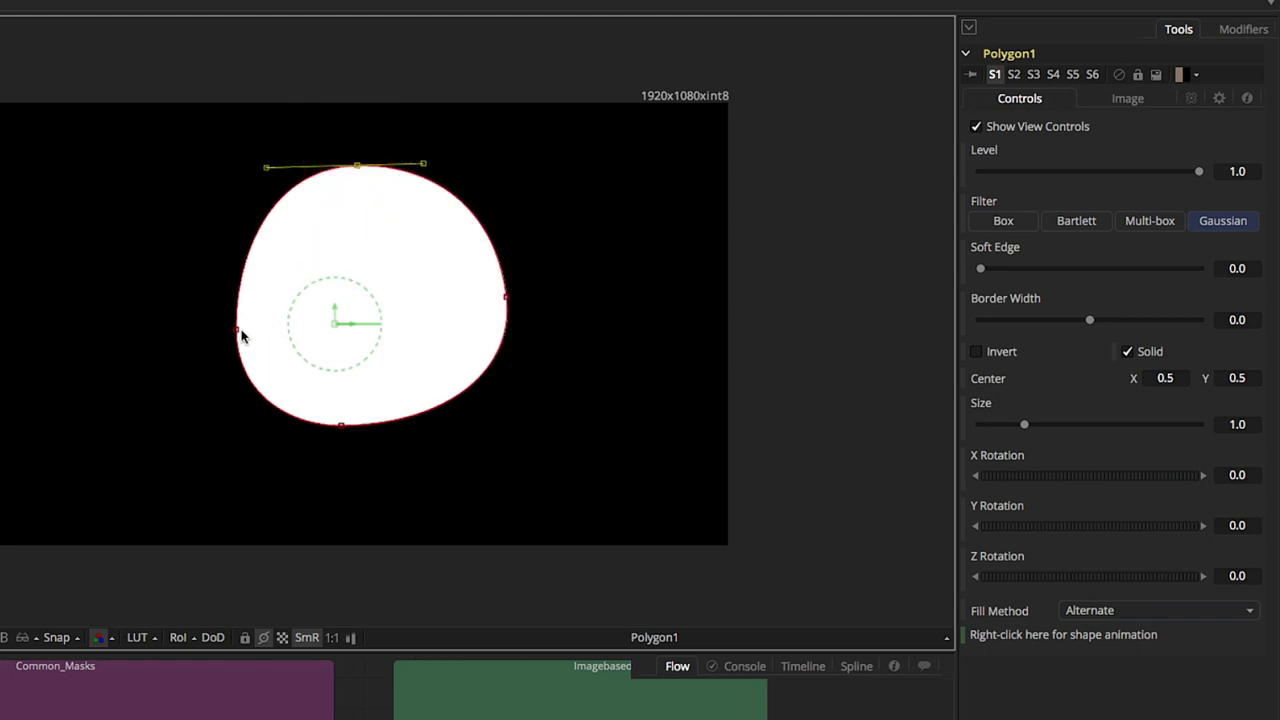
drag(237, 328, 166, 316)
click(343, 424)
drag(346, 421, 331, 208)
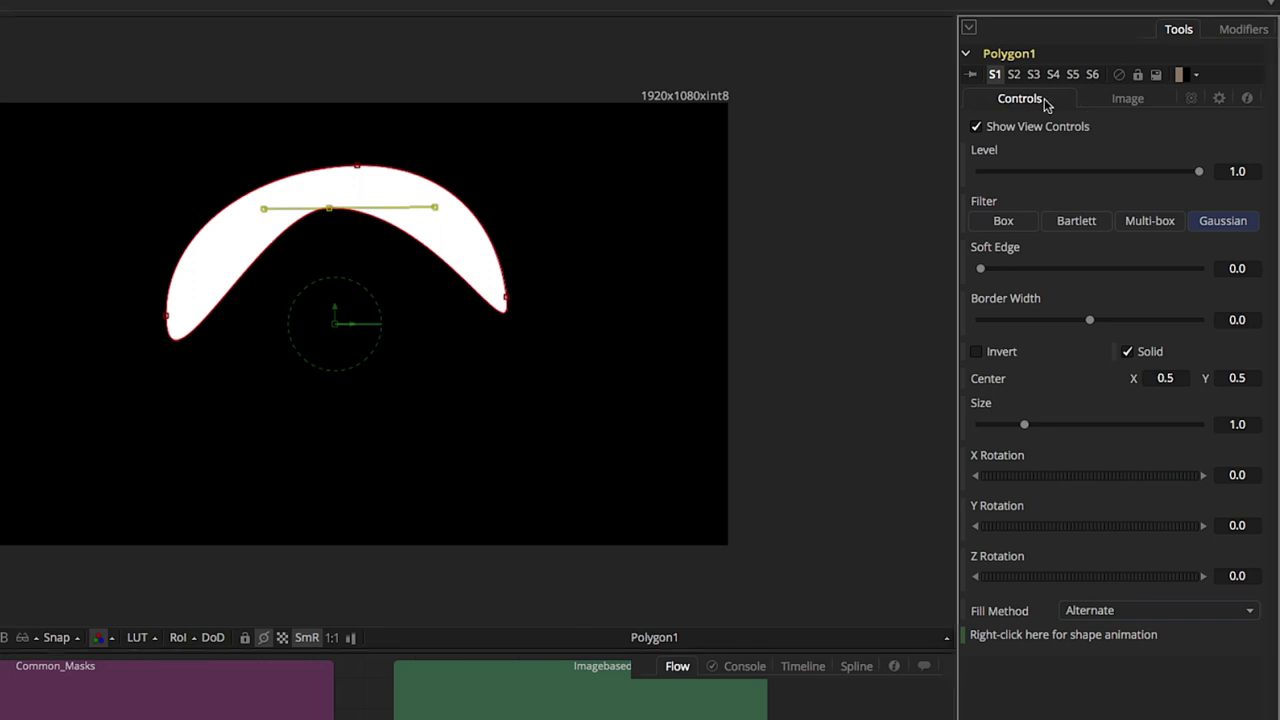
click(1020, 130)
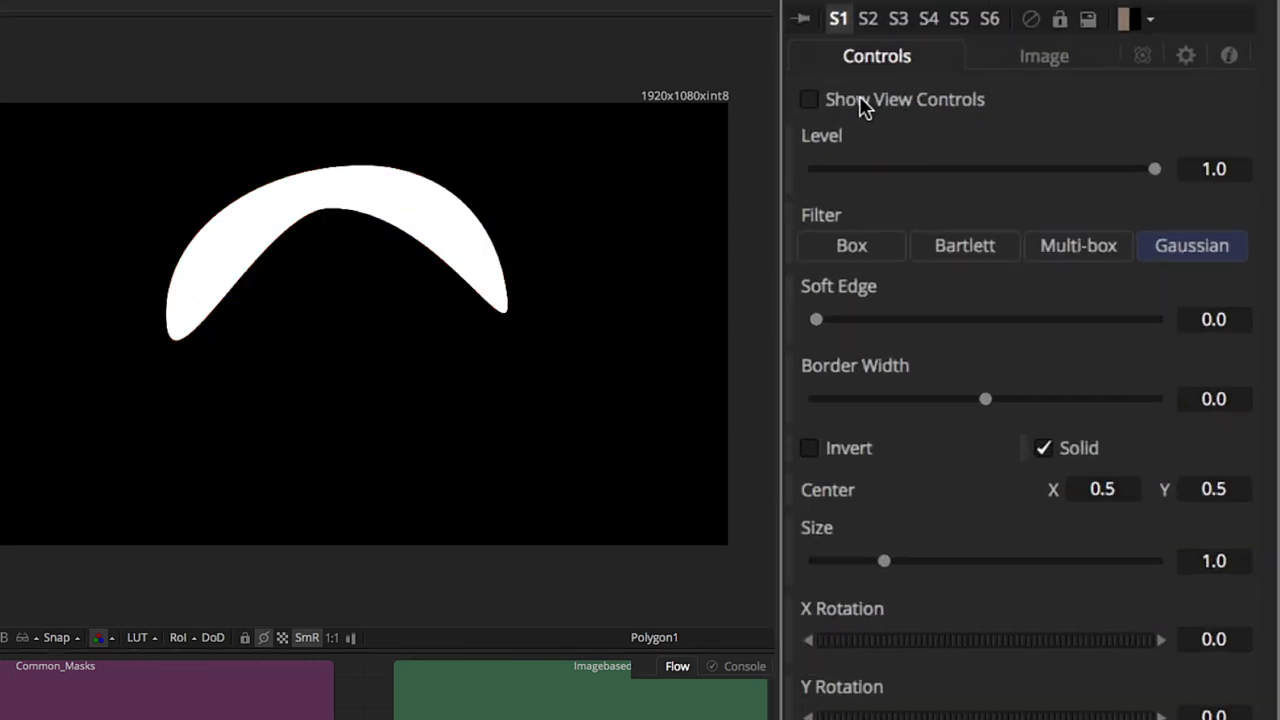
Step: Show view controls and dip Polygon1's Level, then return it to 1.0
click(862, 105)
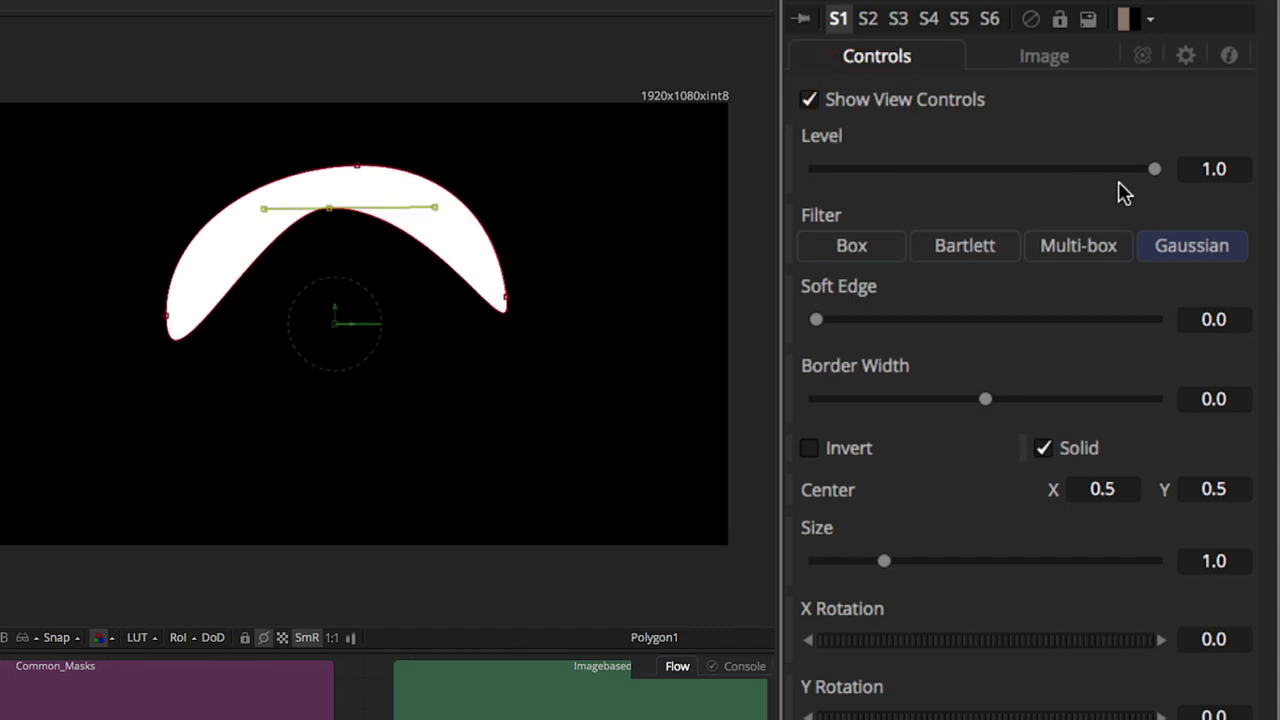
drag(1154, 170, 912, 170)
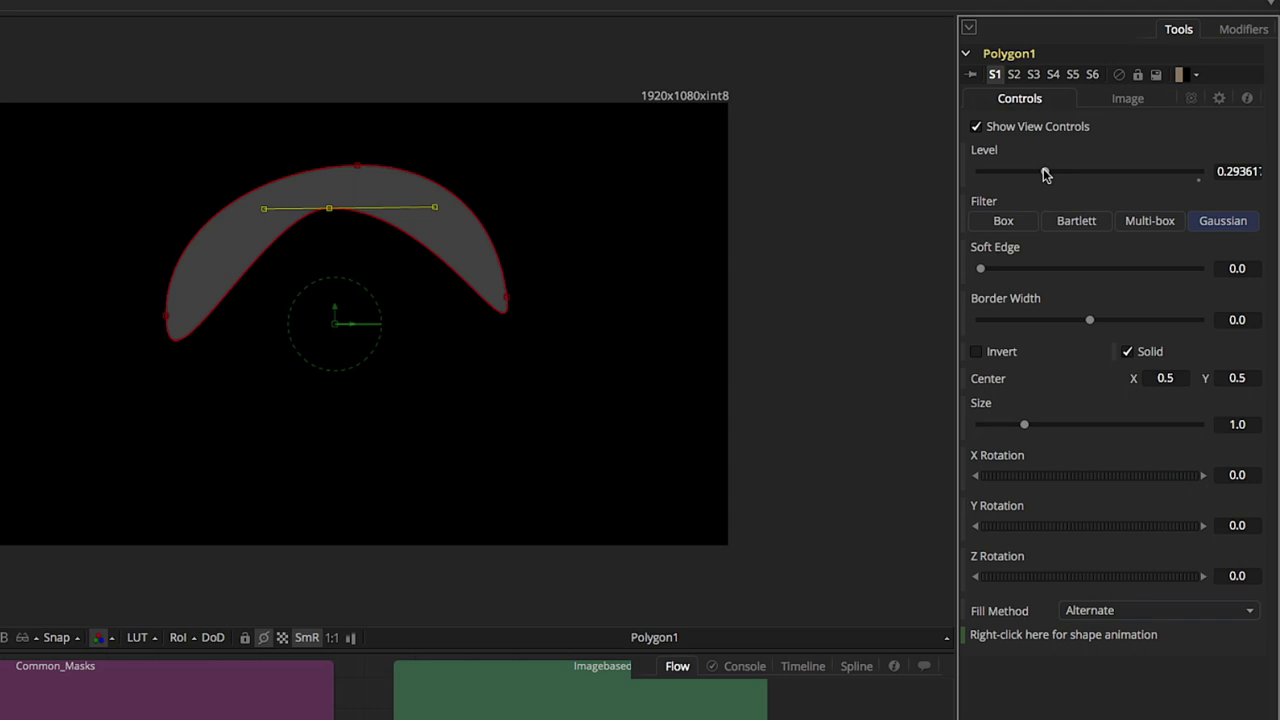
drag(1046, 174, 1199, 171)
Step: Try Box, Bartlett and Multi-box filters, keep Gaussian, and raise Soft Edge to about 0.046
click(1003, 220)
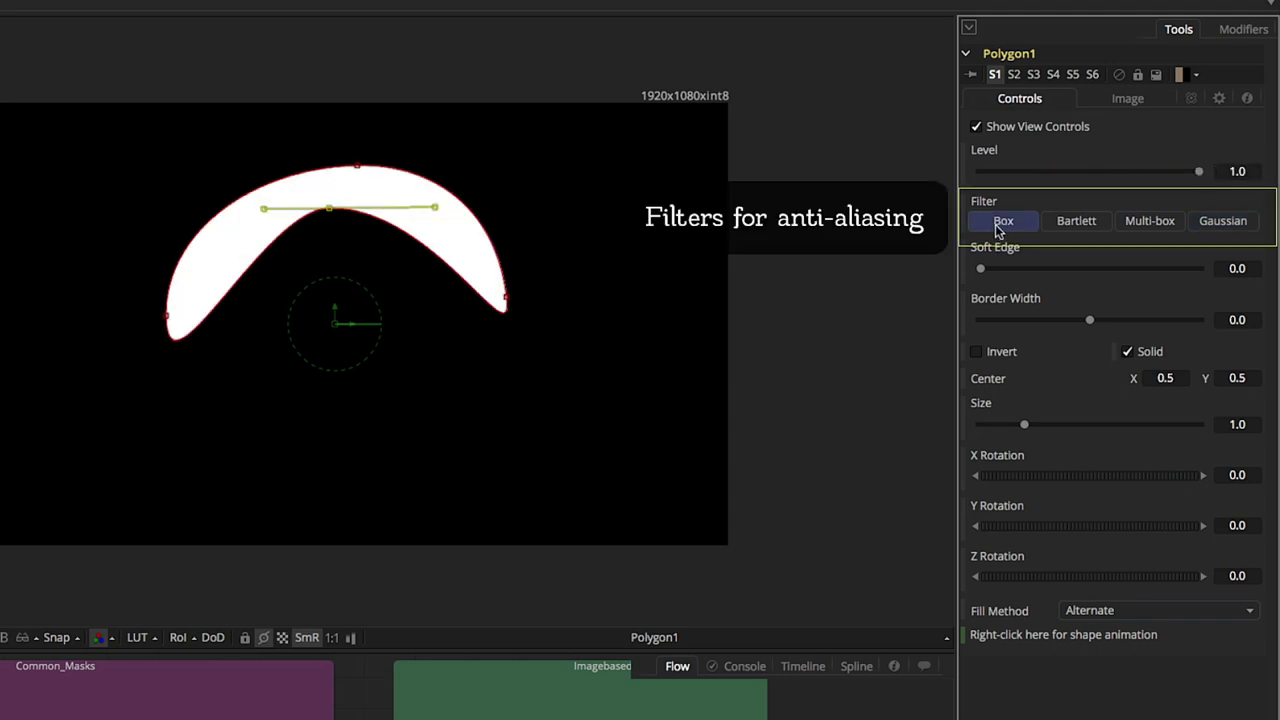
click(1080, 220)
click(1132, 221)
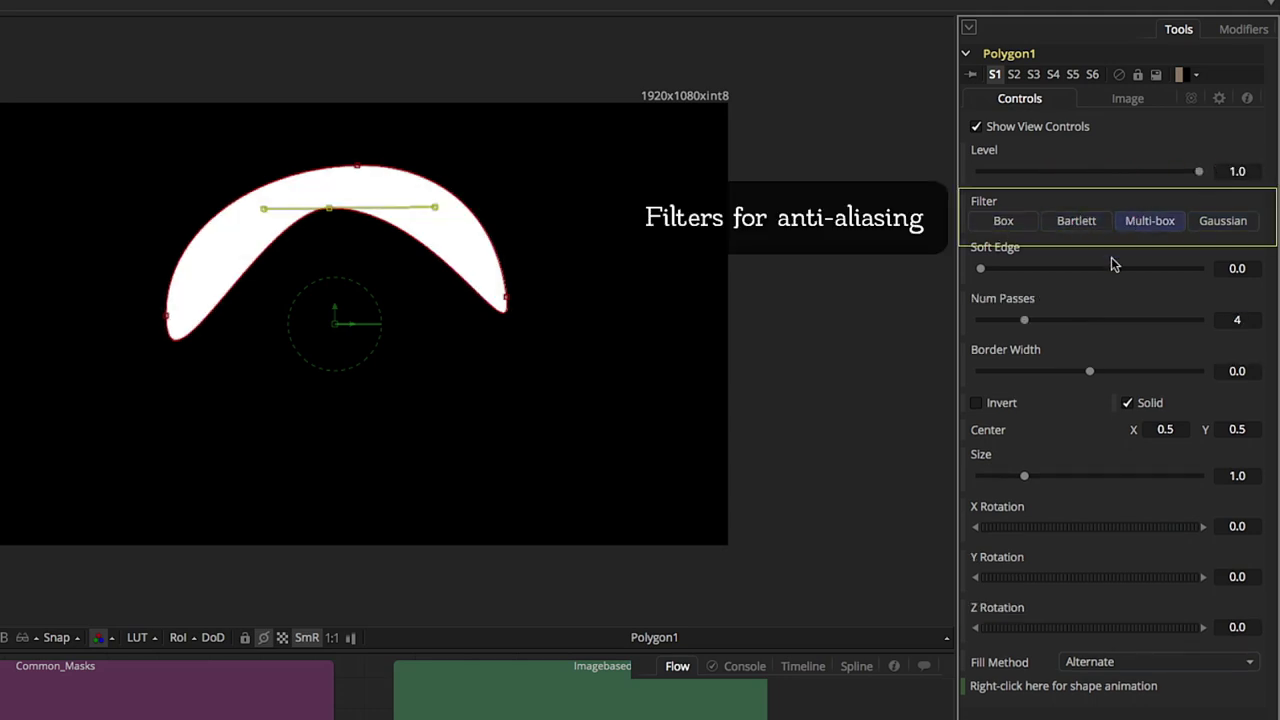
click(1205, 231)
drag(982, 268, 1028, 272)
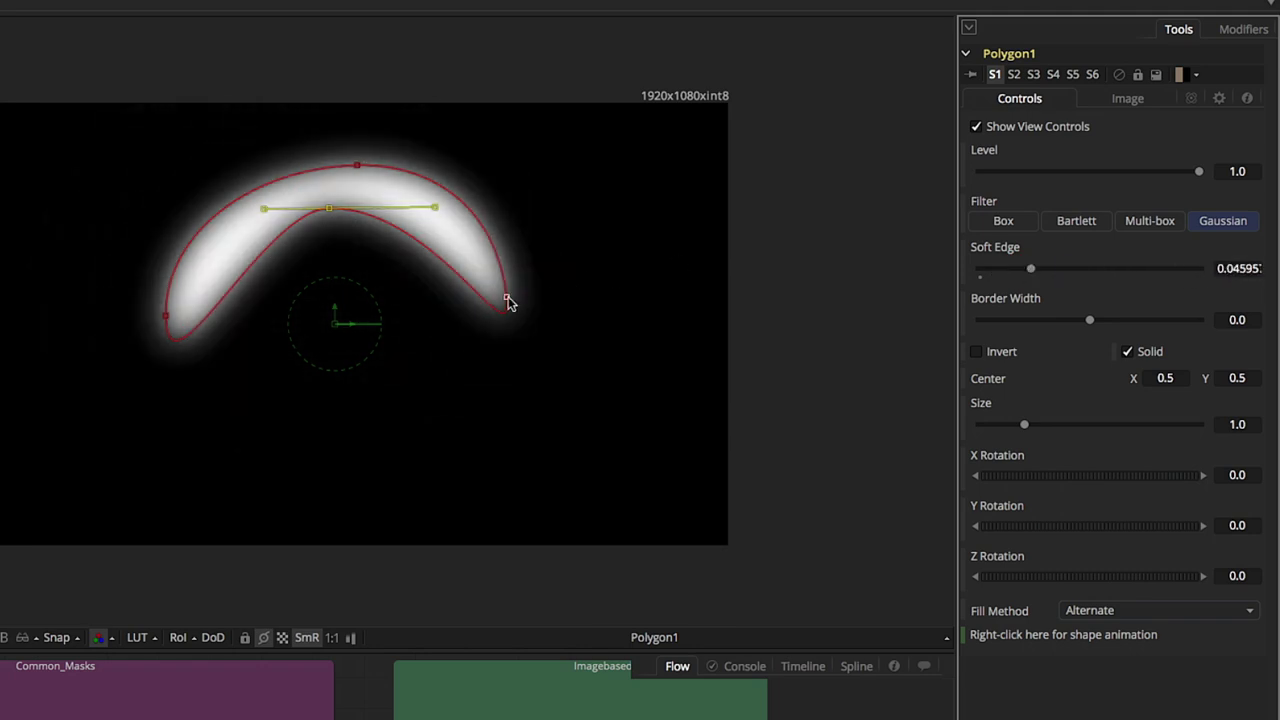
drag(508, 303, 636, 437)
Step: Reset Soft Edge to 0, then test Border Width and Invert, reaching border about 0.011
drag(1030, 268, 975, 268)
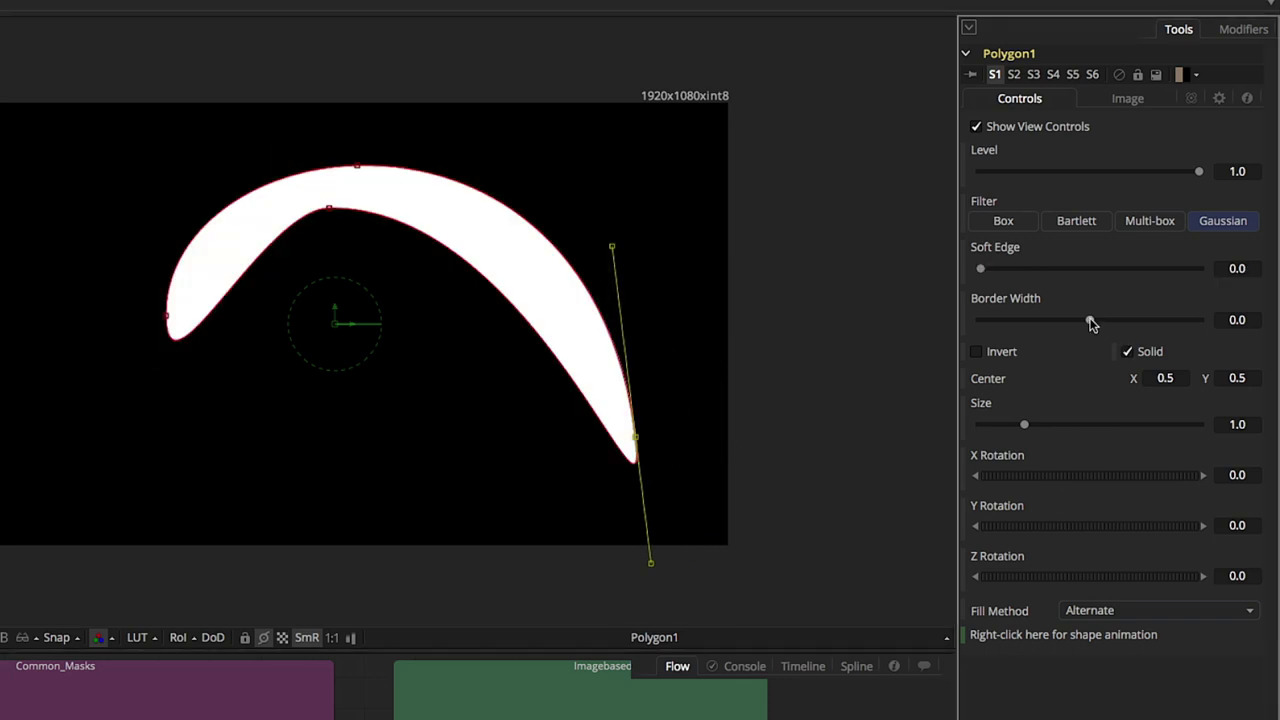
mouse_move(1091, 323)
mouse_down()
mouse_move(1137, 320)
mouse_move(1077, 320)
mouse_move(1146, 323)
mouse_move(1045, 323)
mouse_move(1080, 325)
mouse_move(1066, 325)
mouse_up()
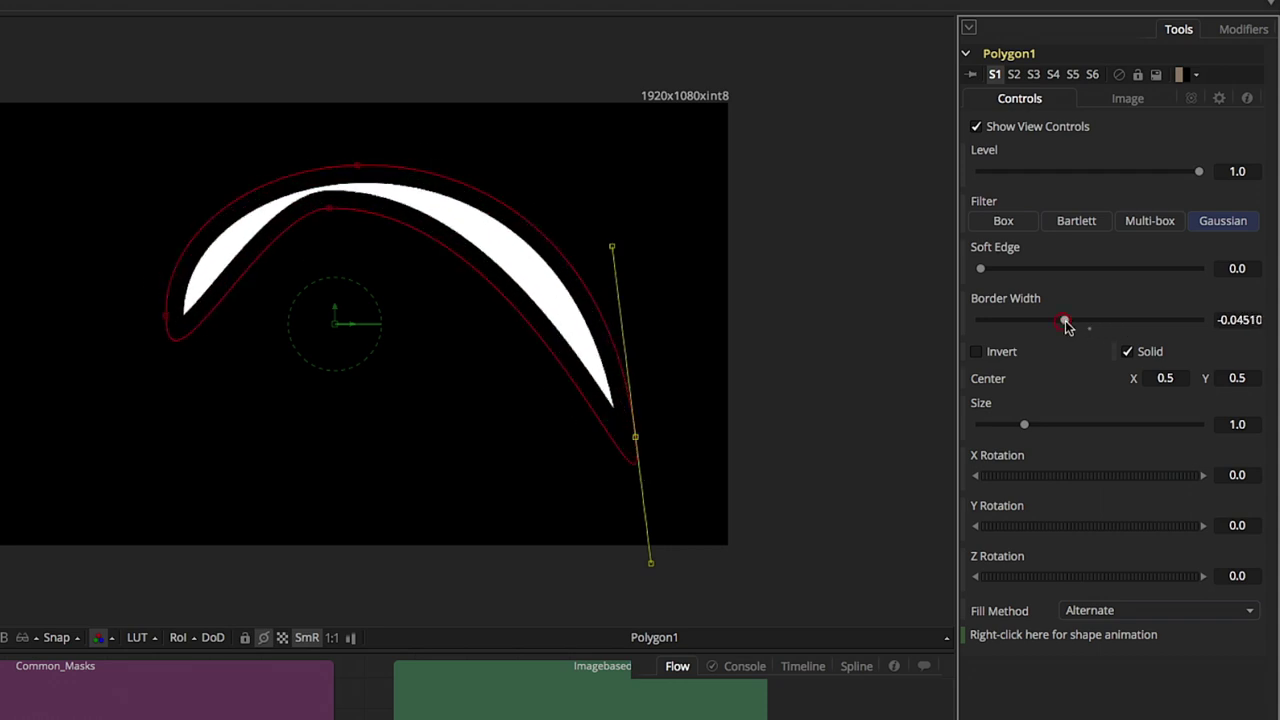
click(977, 352)
drag(1063, 322, 1096, 320)
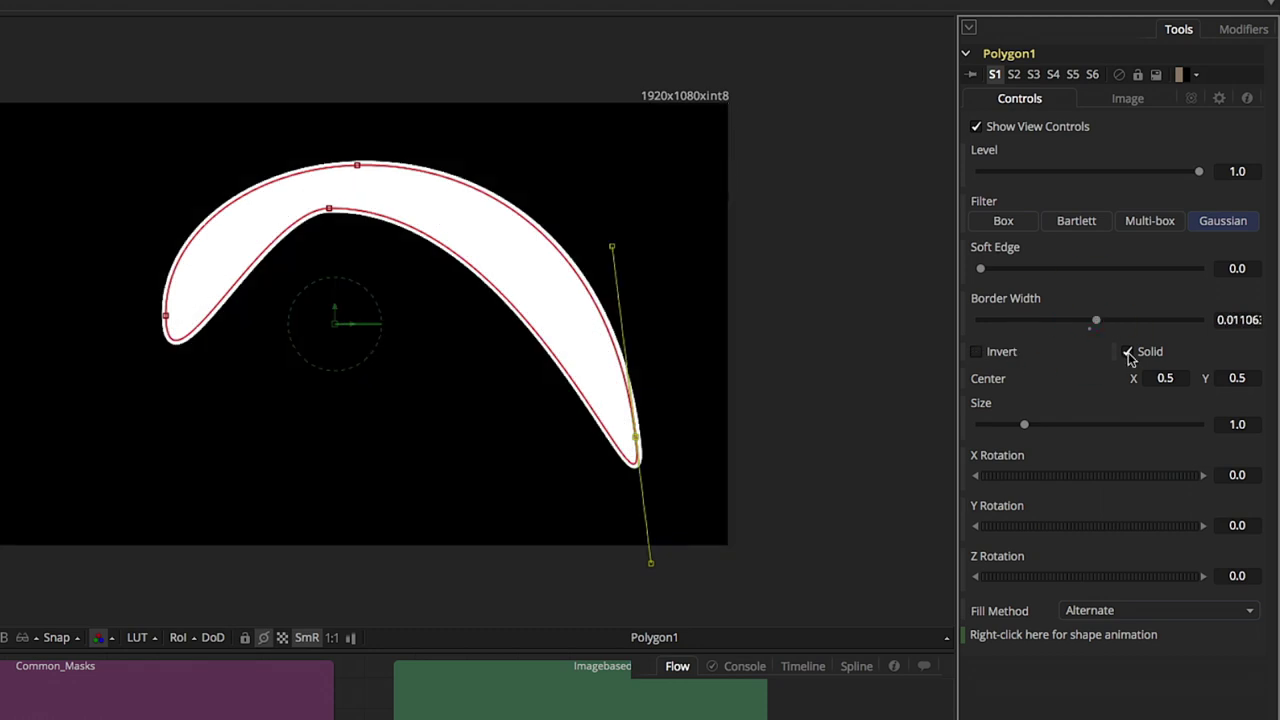
Step: Try outline mode with negative and positive borders, then restore Solid with Border Width 0
click(1128, 353)
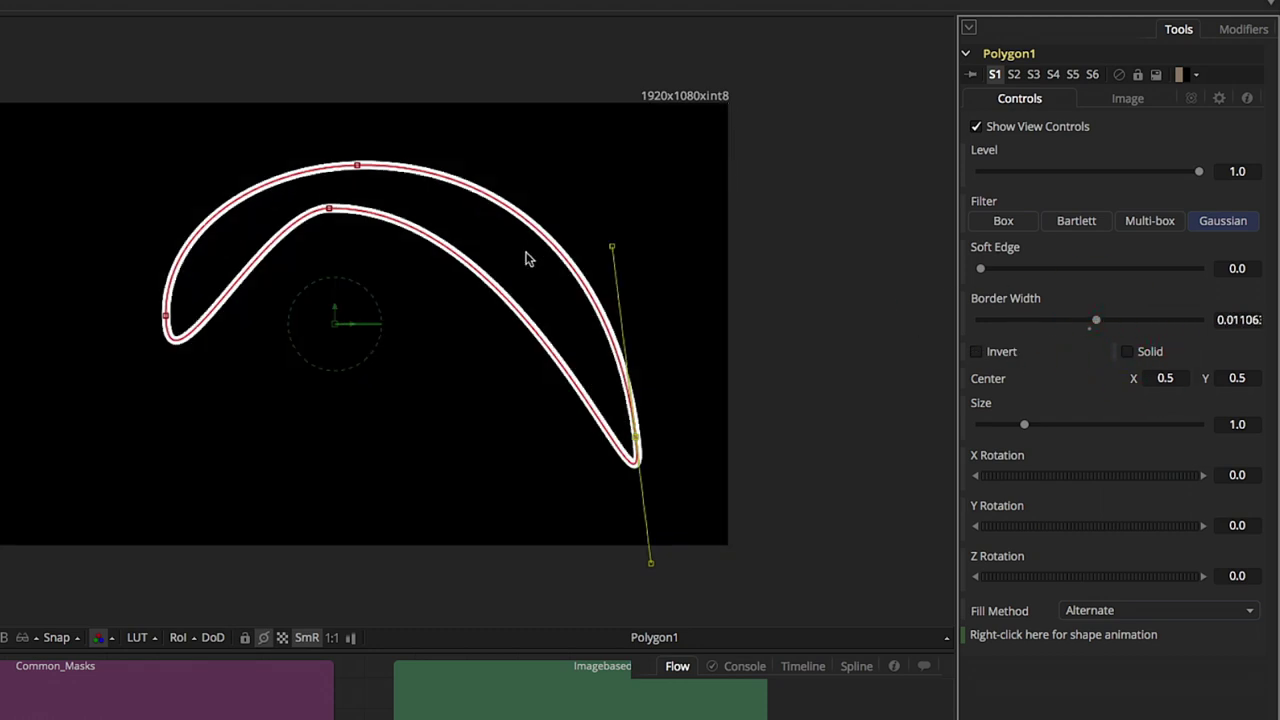
drag(1082, 324, 1085, 317)
click(1089, 332)
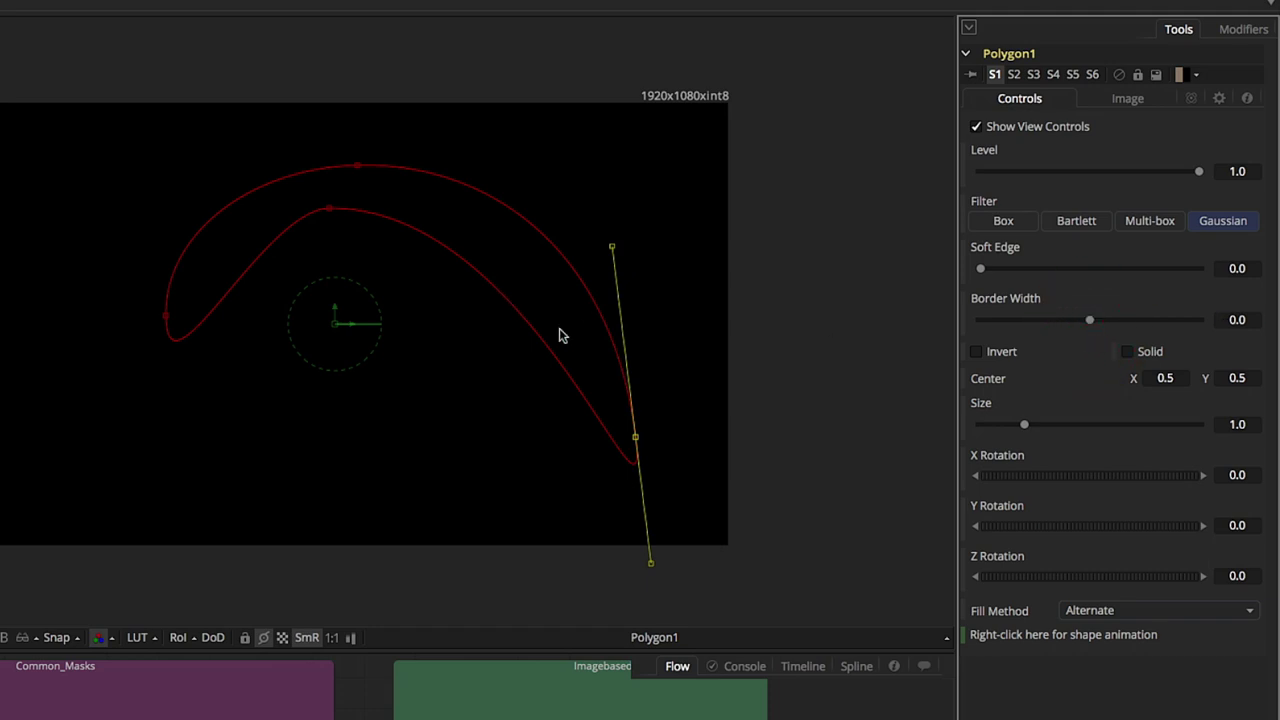
click(264, 637)
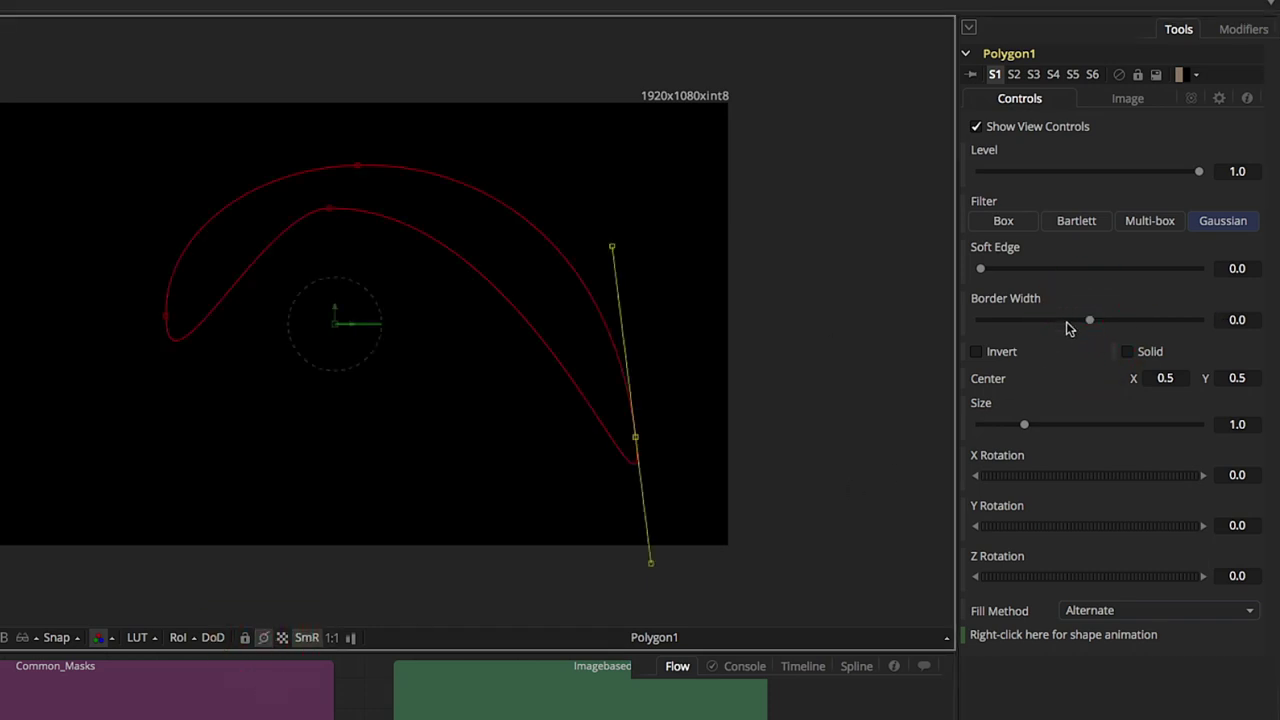
drag(1088, 319, 1091, 320)
click(264, 637)
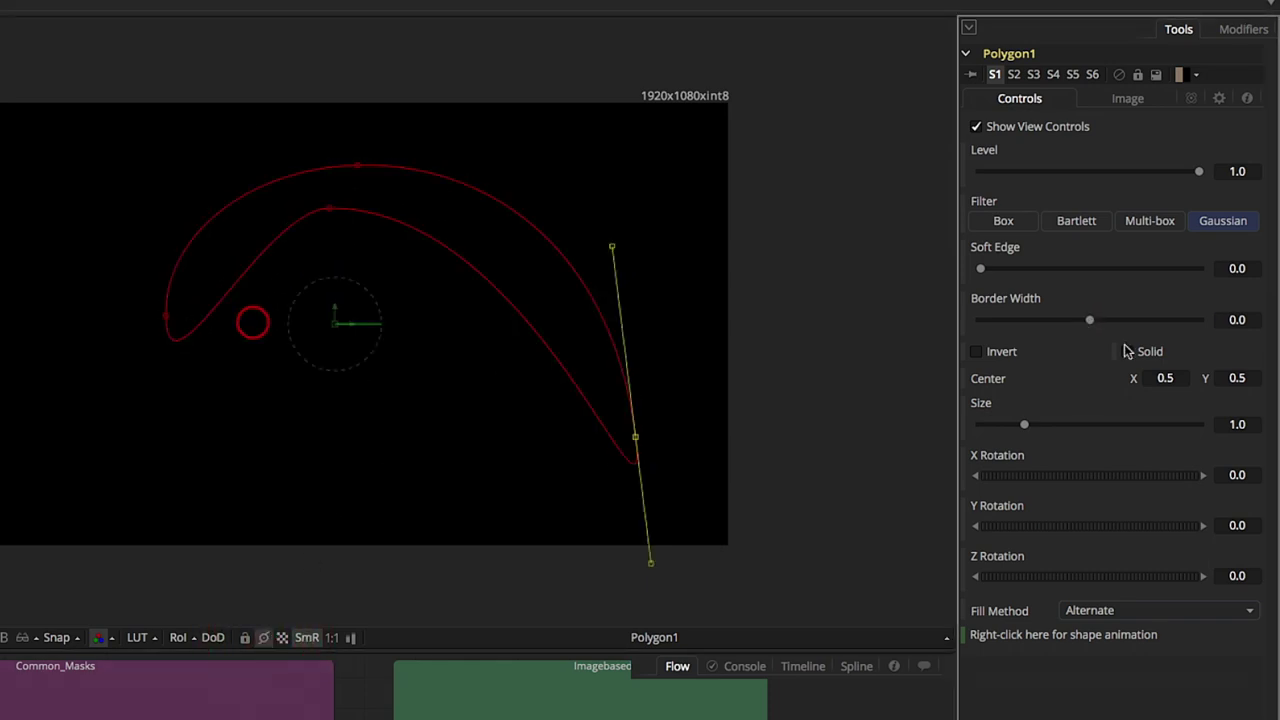
click(1125, 350)
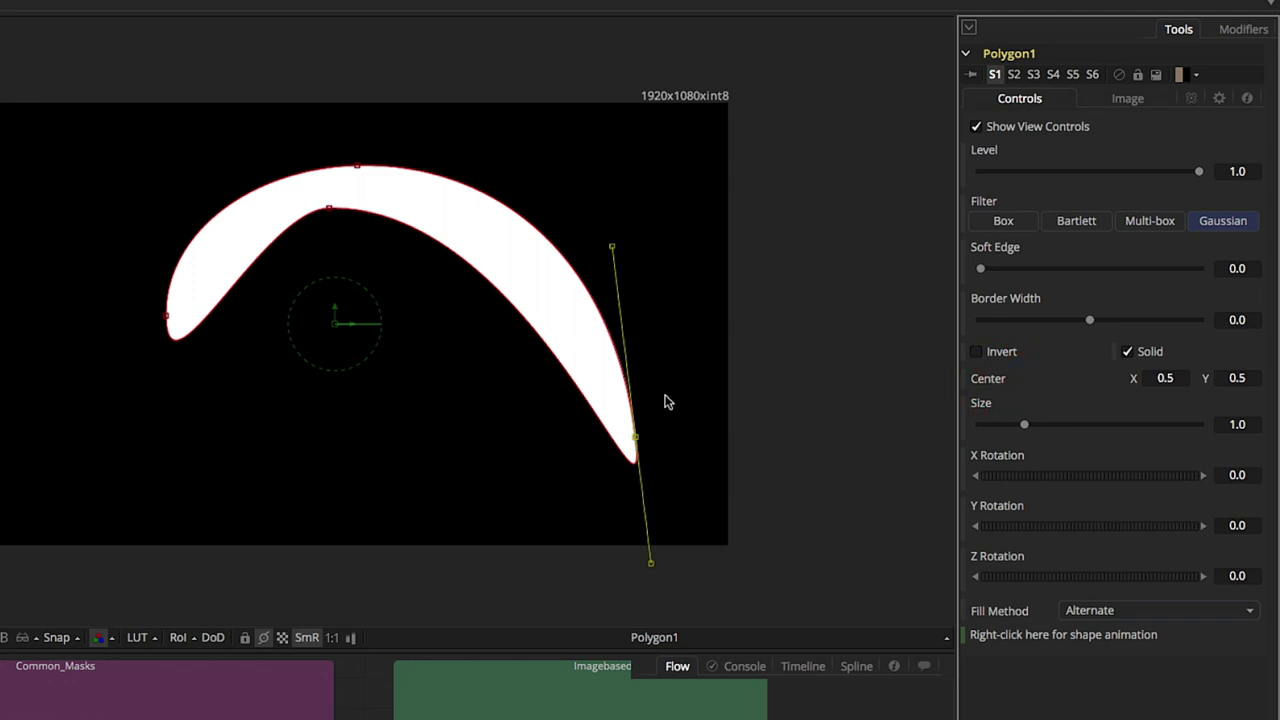
Step: Select all the crescent's points and move the shape higher and left in the frame
drag(347, 332, 297, 320)
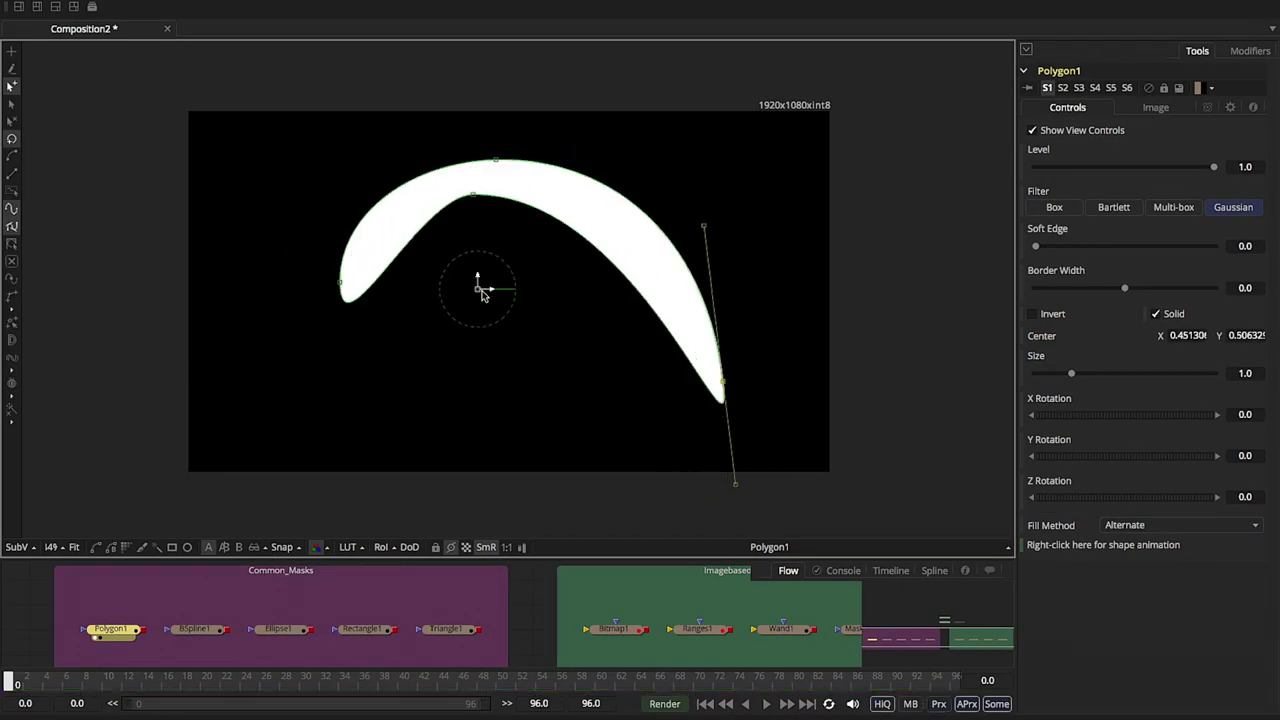
drag(347, 150, 846, 486)
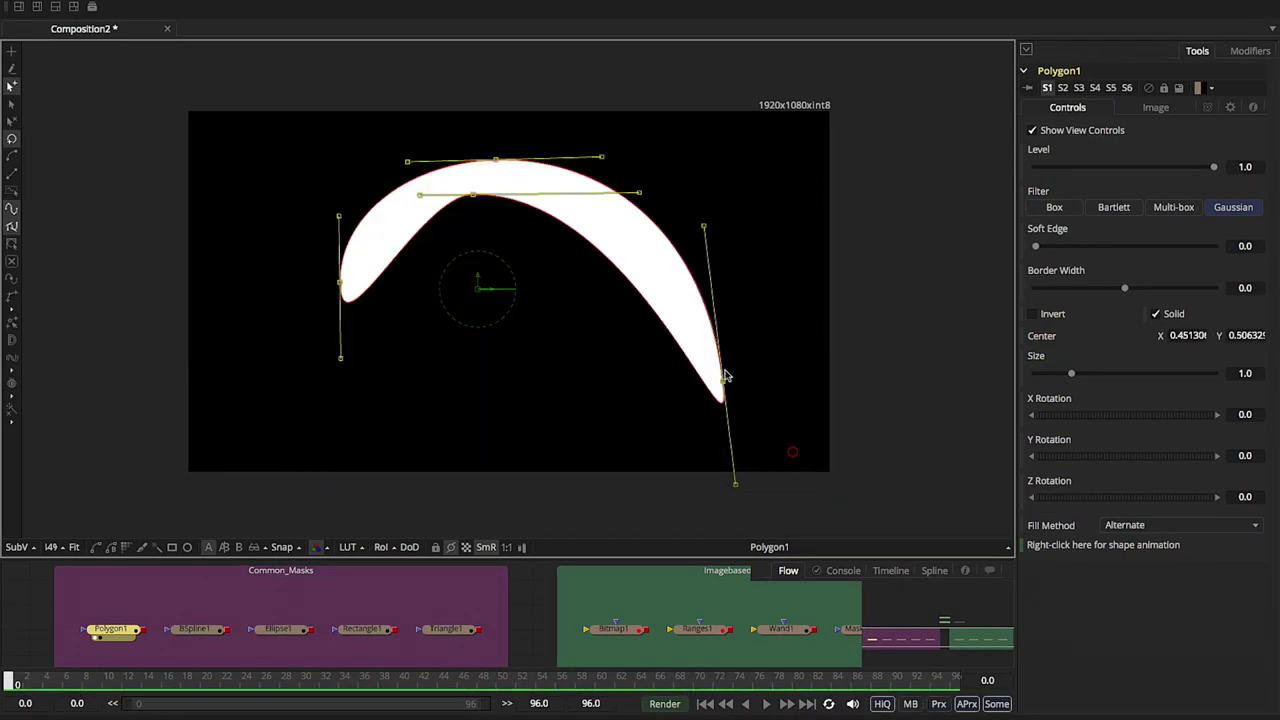
drag(709, 366, 528, 351)
drag(607, 318, 597, 309)
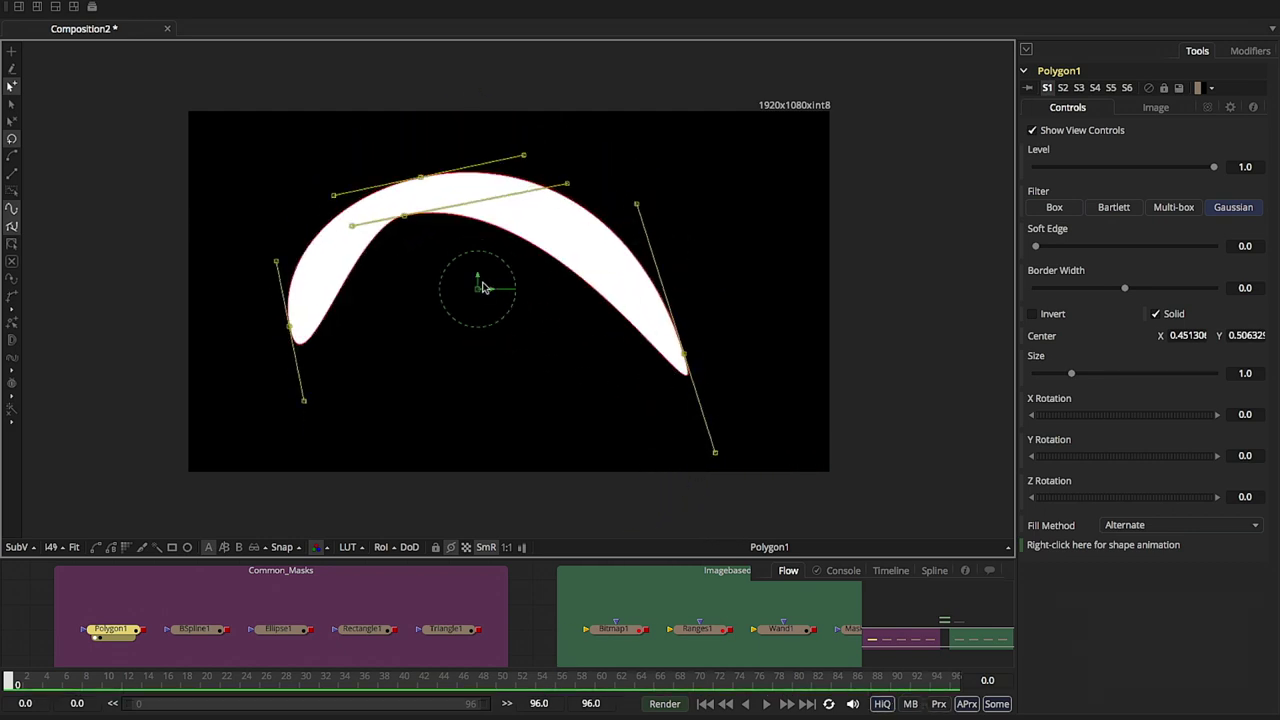
drag(451, 308, 491, 277)
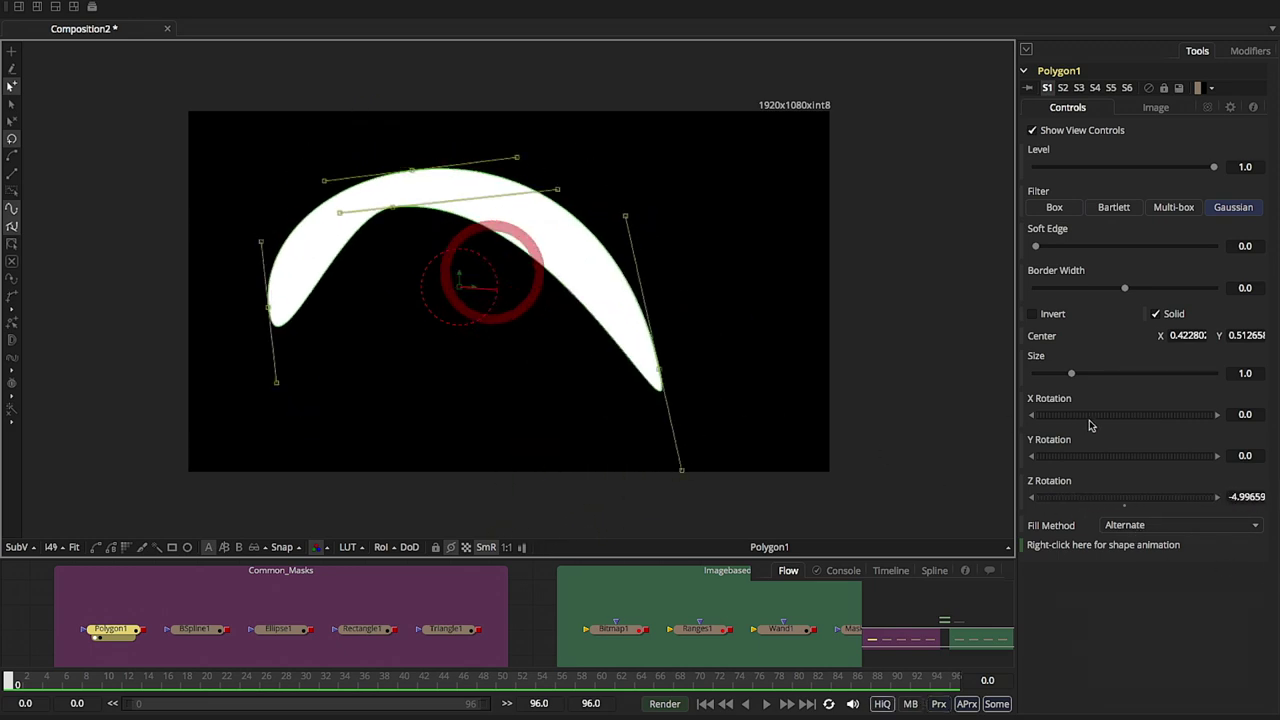
Step: Reset X, Y and Z Rotation to 0, scale to about 0.89, and recentre the crescent
drag(1092, 416, 1135, 457)
double_click(1134, 457)
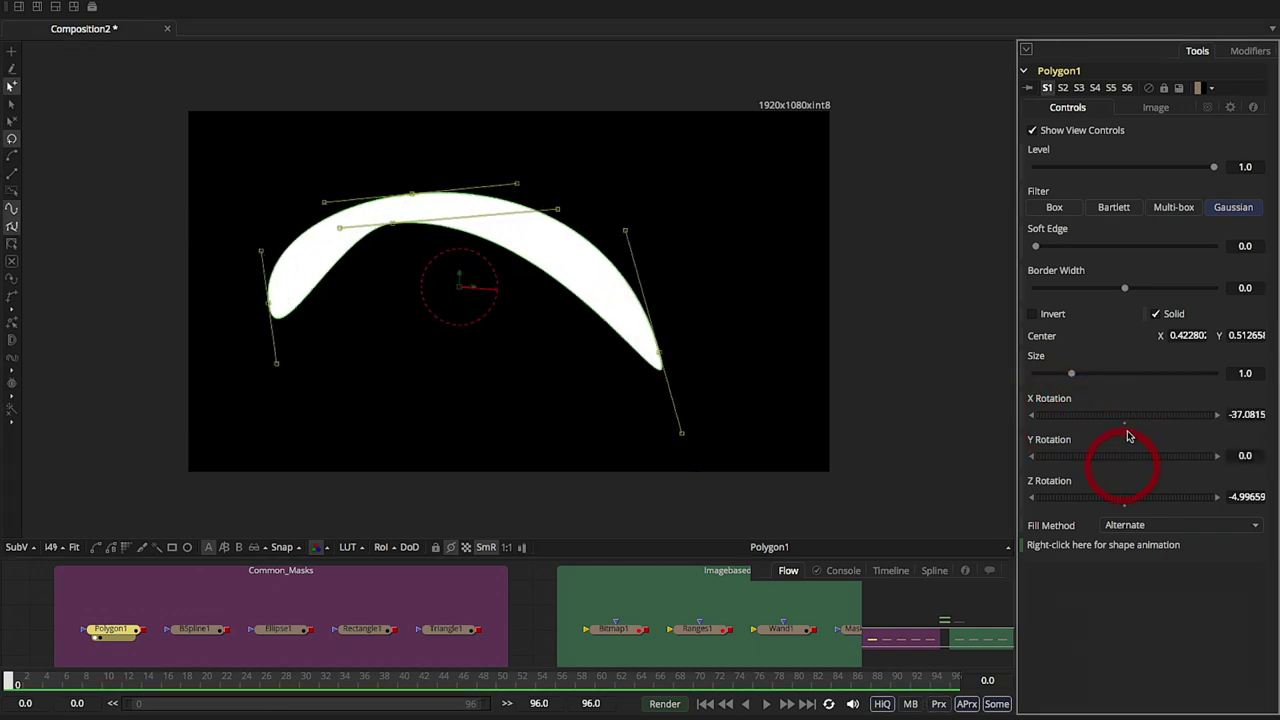
double_click(1128, 415)
double_click(1122, 507)
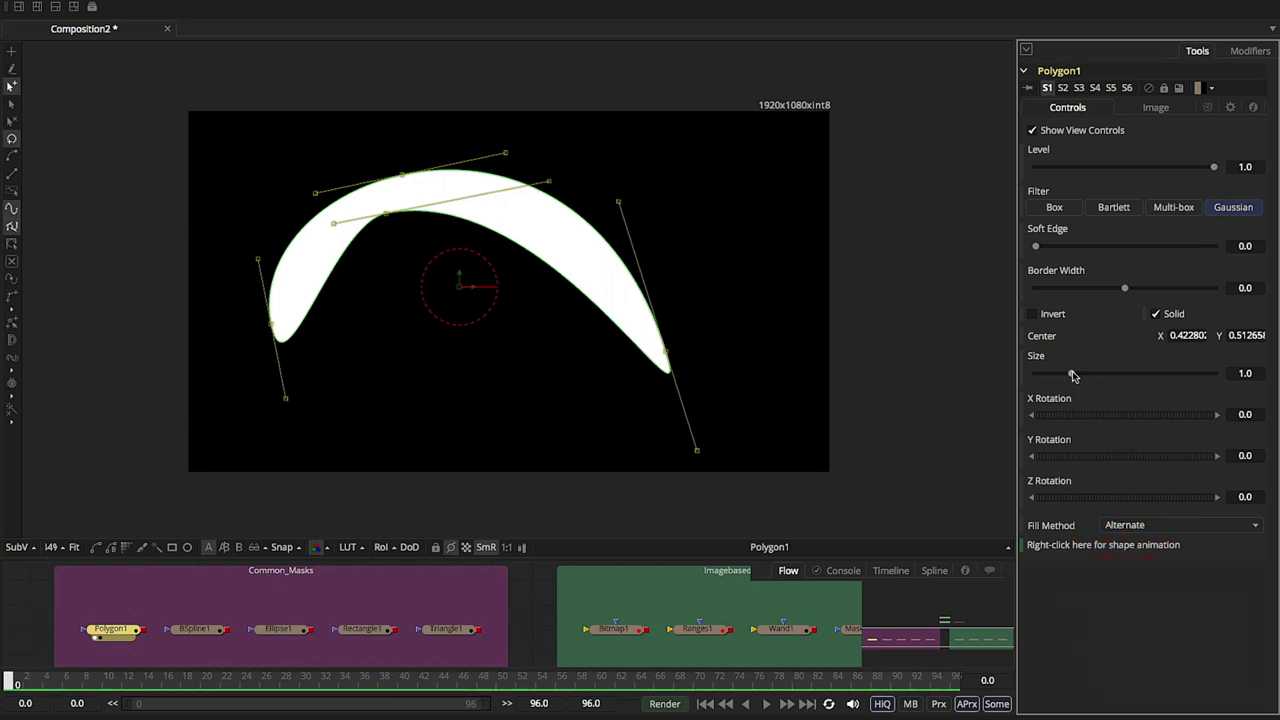
mouse_move(1073, 375)
mouse_down()
mouse_move(1114, 371)
mouse_move(1074, 378)
mouse_up()
drag(459, 290, 487, 272)
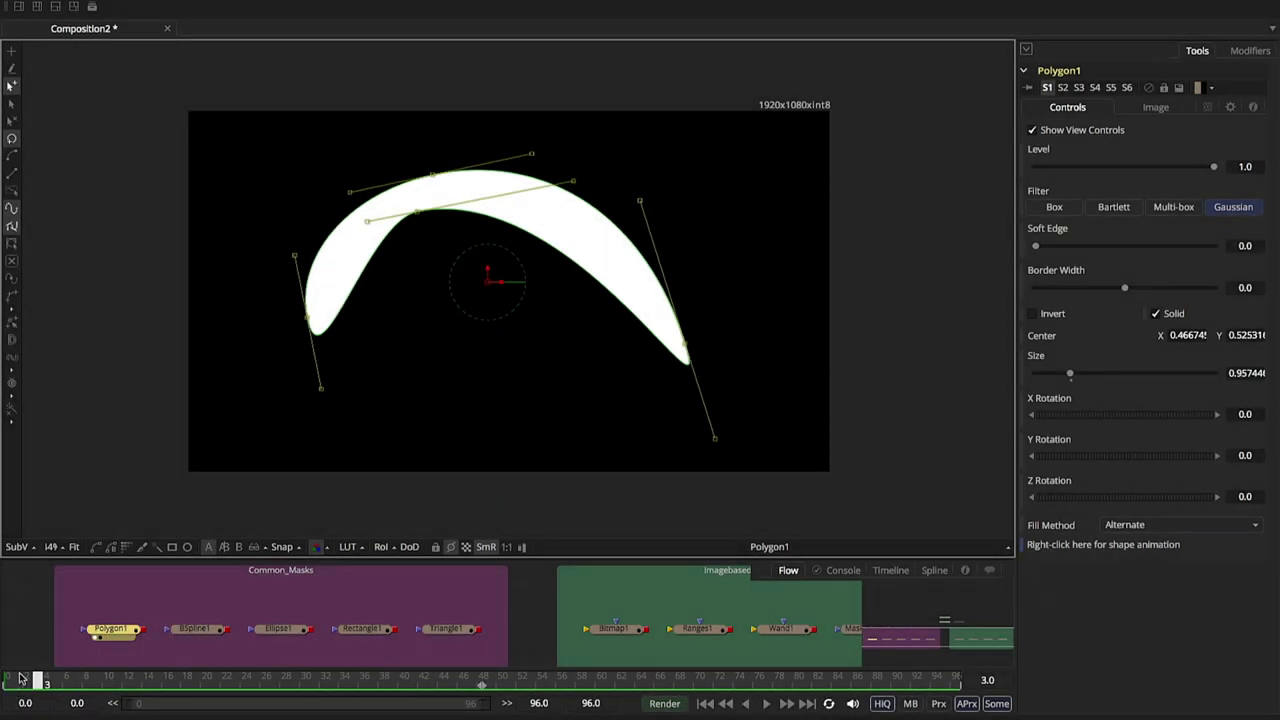
Step: At frame 19, drag Polygon1's points into a thinner hooked curve
click(7, 681)
right_click(1060, 551)
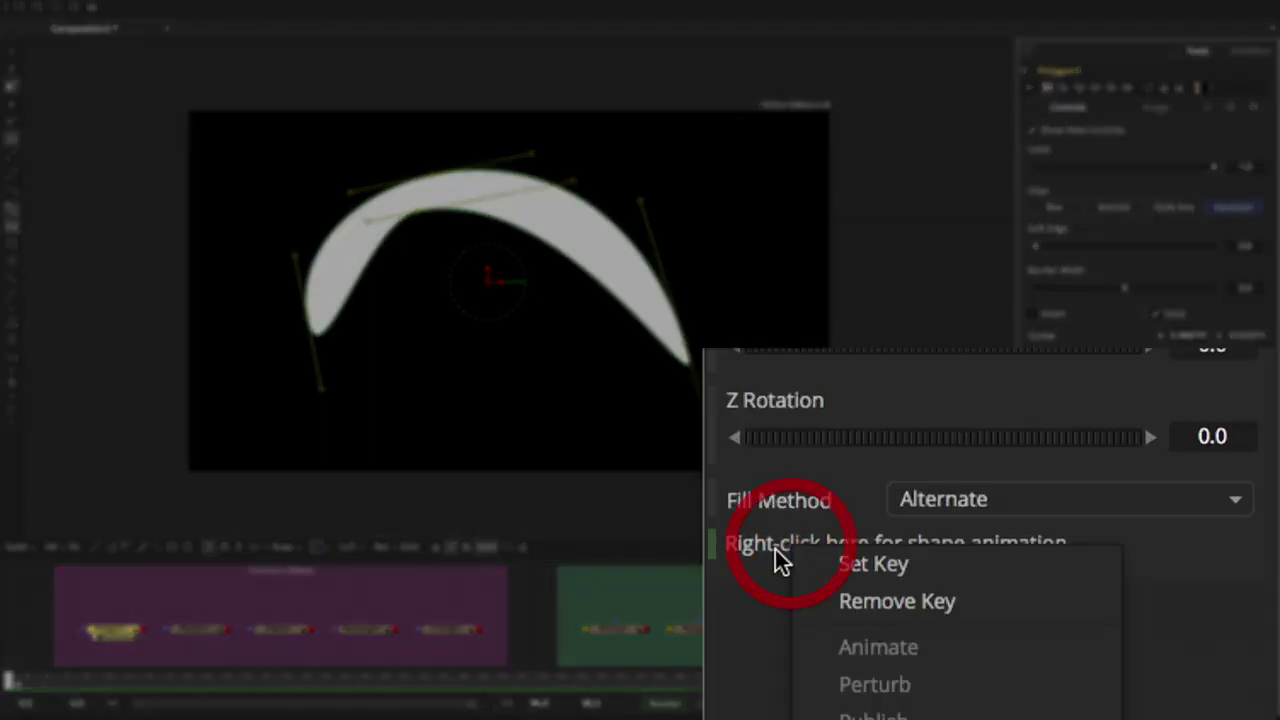
key(Escape)
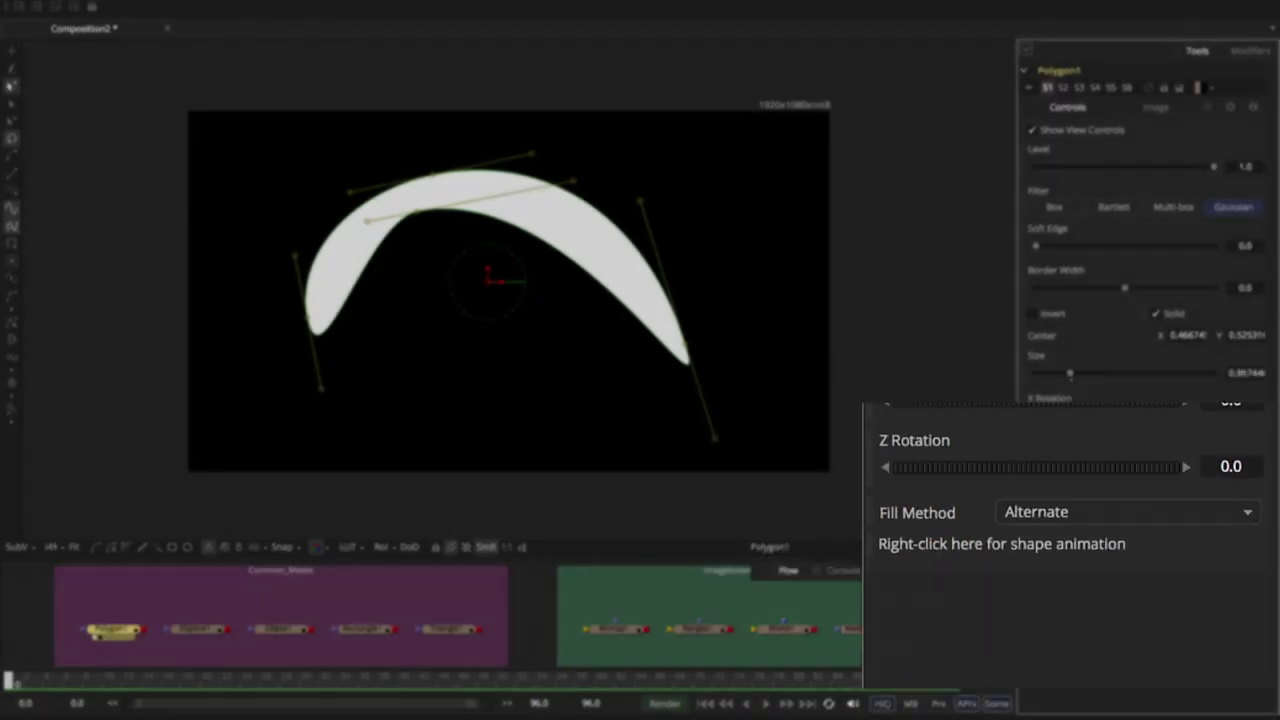
click(196, 680)
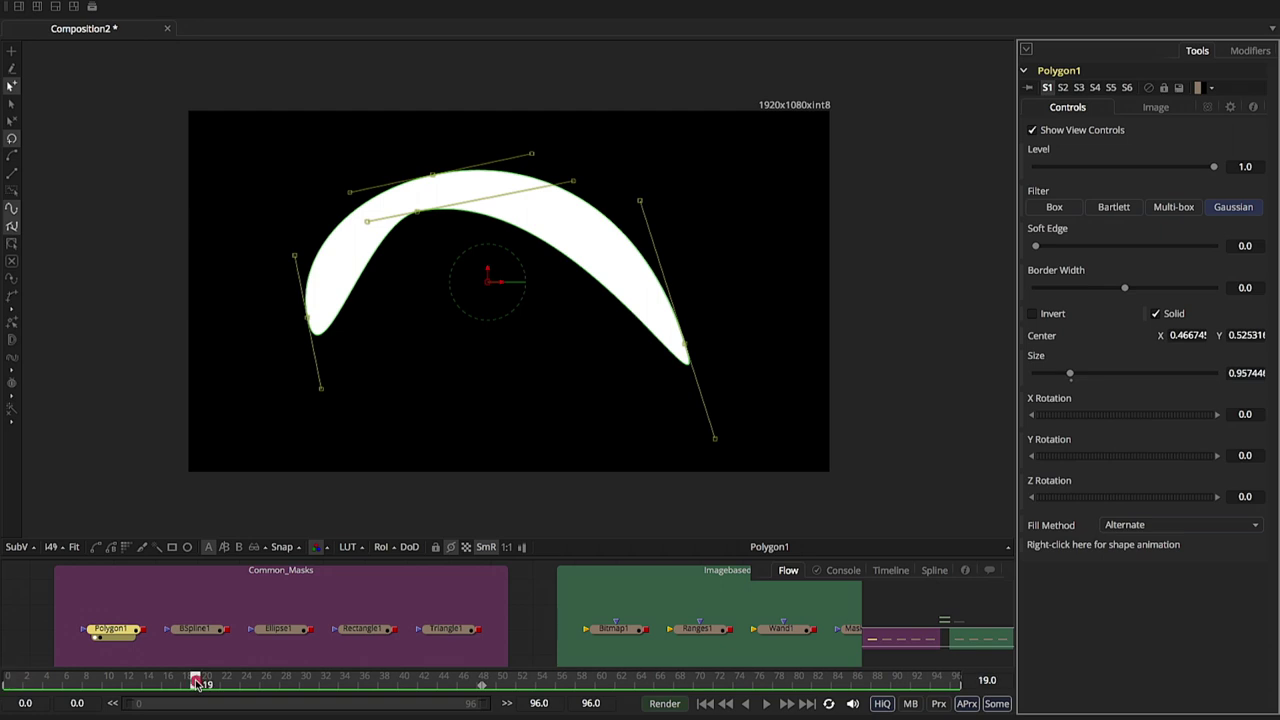
click(308, 320)
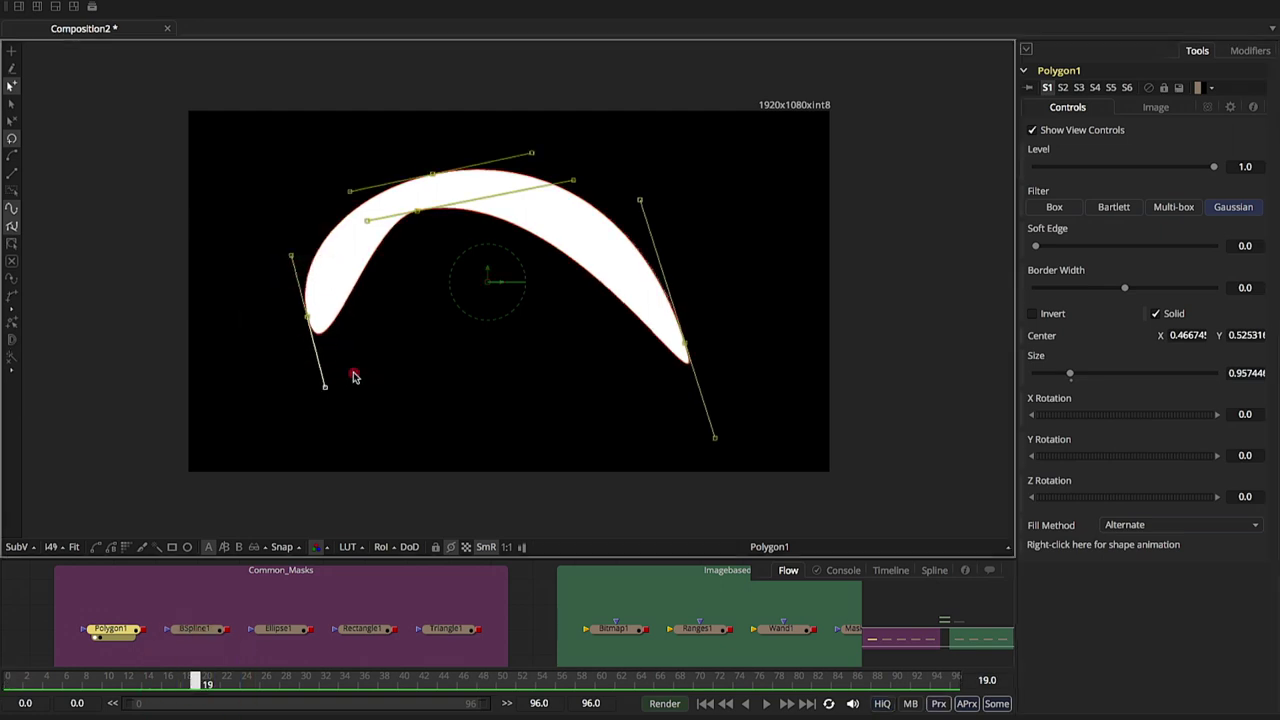
drag(354, 376, 533, 236)
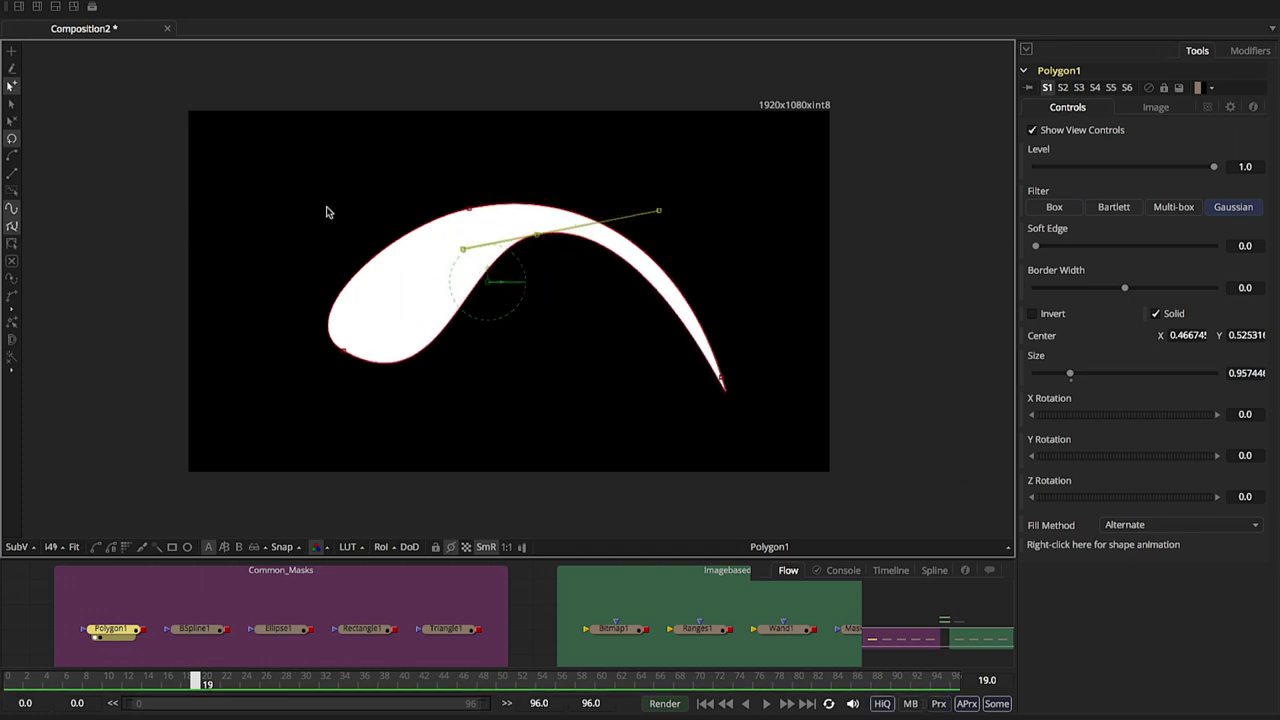
Step: Return to frame 0 and set a keyframe for Polygon1's shape
click(10, 681)
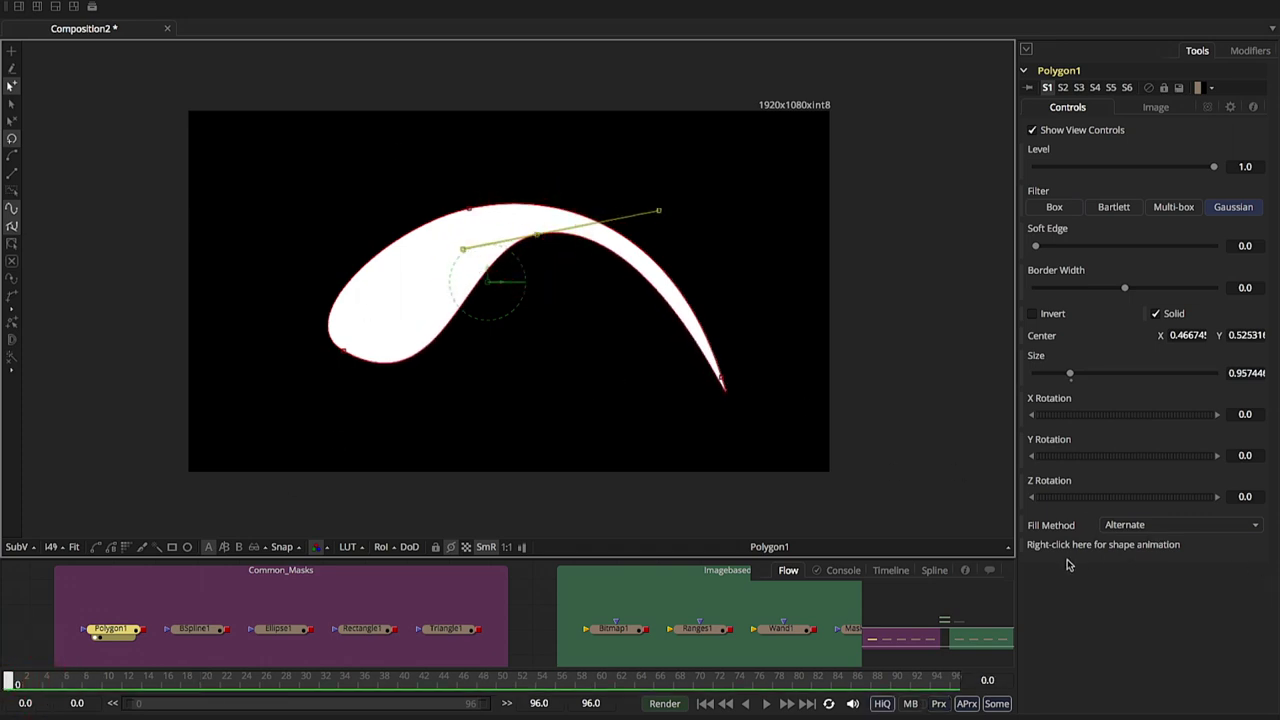
right_click(1022, 548)
click(1031, 602)
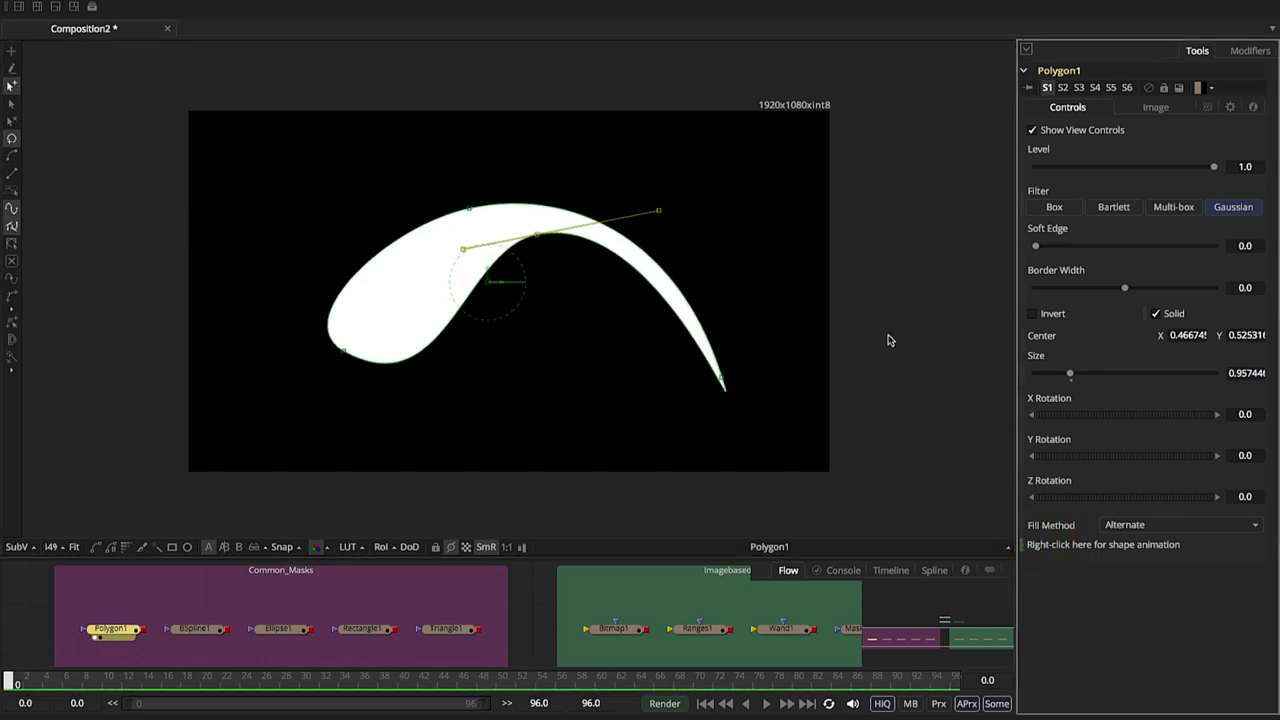
click(205, 630)
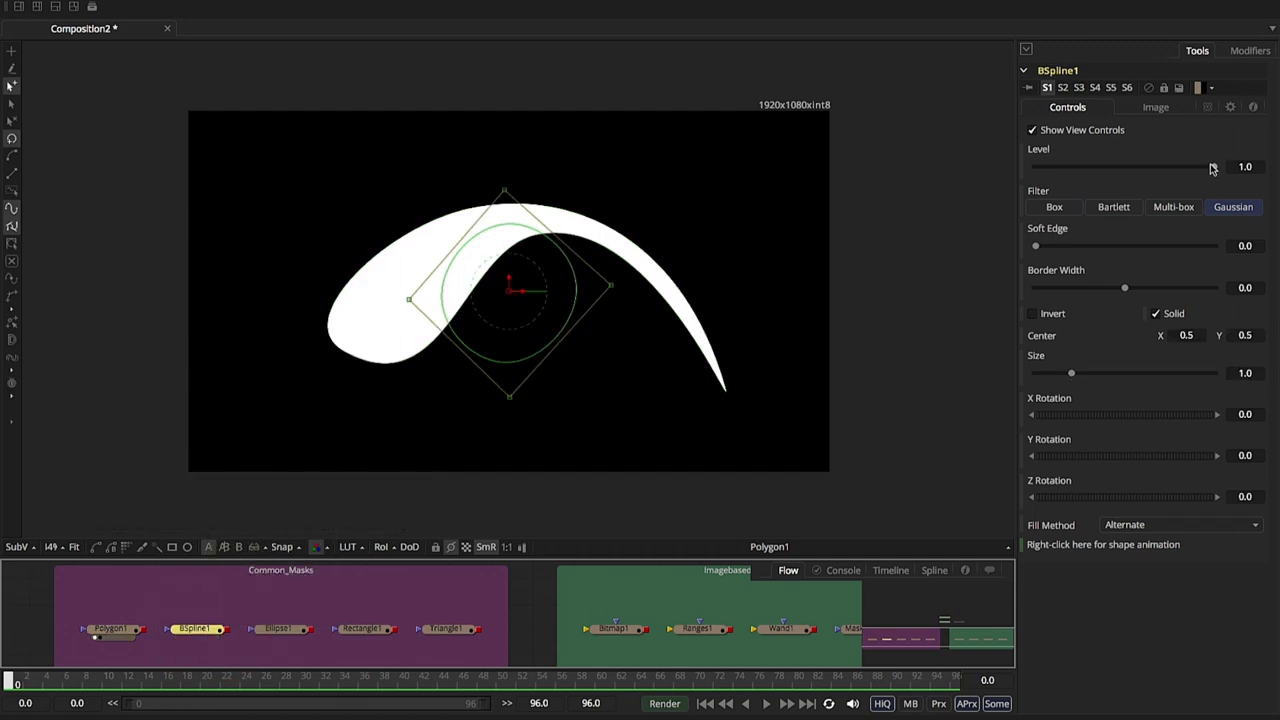
Step: View BSpline1 on its own and test its Level, Soft Edge and Border Width
mouse_move(1212, 168)
mouse_down()
mouse_move(1196, 166)
mouse_move(1202, 182)
mouse_up()
key(1)
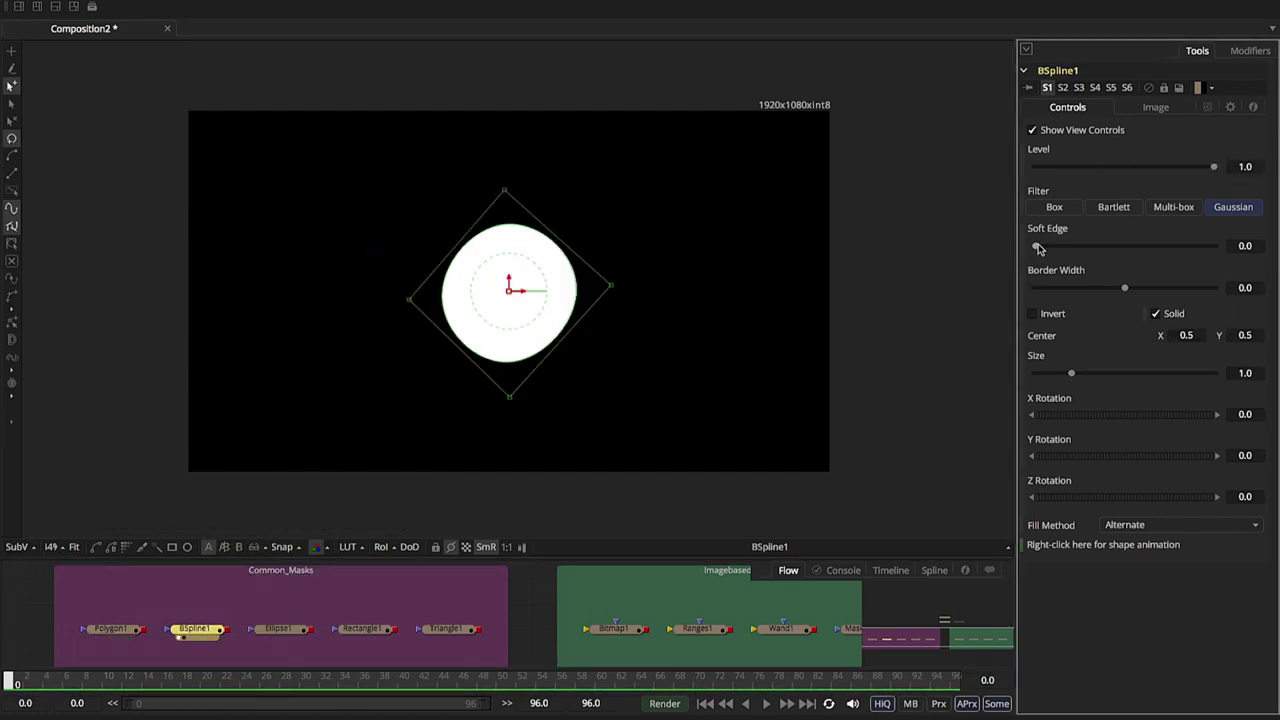
mouse_move(1036, 246)
mouse_down()
mouse_move(1094, 249)
mouse_move(1036, 246)
mouse_up()
mouse_move(1124, 287)
mouse_down()
mouse_move(1151, 286)
mouse_move(1101, 287)
mouse_move(1124, 288)
mouse_up()
Step: Drag BSpline1's right, top, left and bottom points into a wide, pointed lens shape
drag(612, 290, 647, 298)
drag(504, 189, 435, 157)
drag(410, 297, 297, 323)
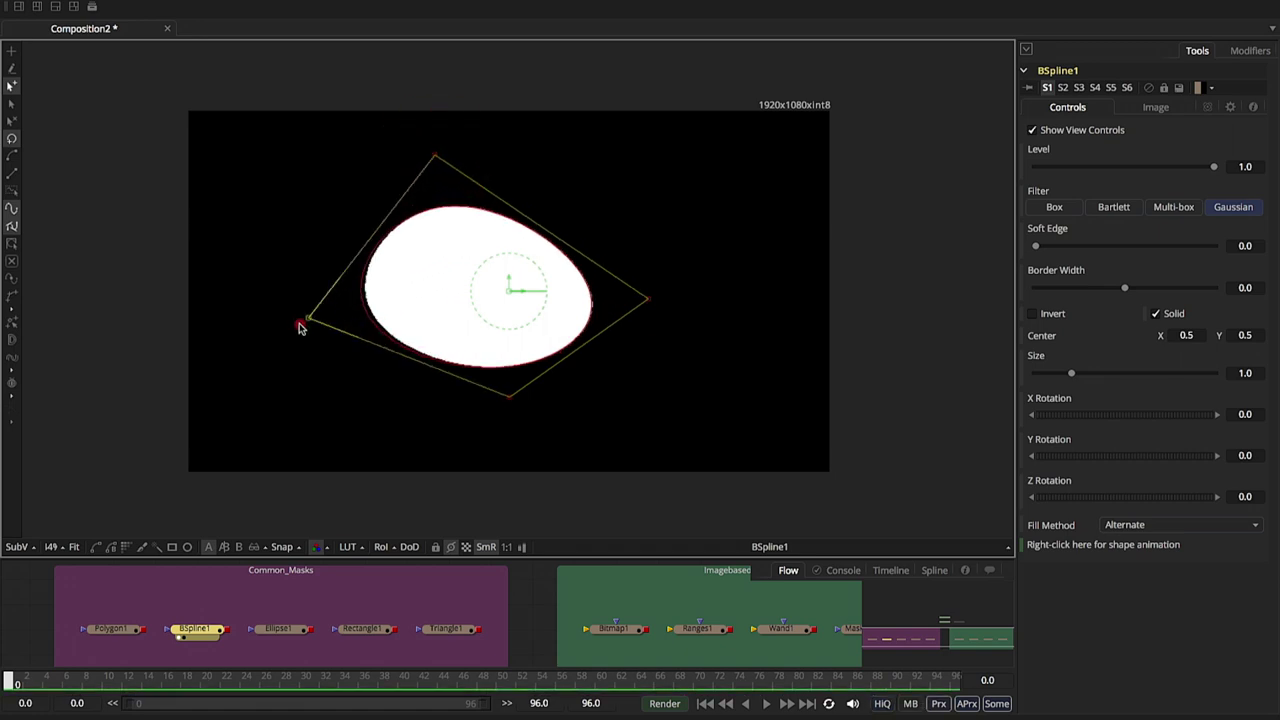
mouse_move(510, 395)
mouse_down()
mouse_move(477, 363)
mouse_move(438, 275)
mouse_move(486, 429)
mouse_move(500, 376)
mouse_up()
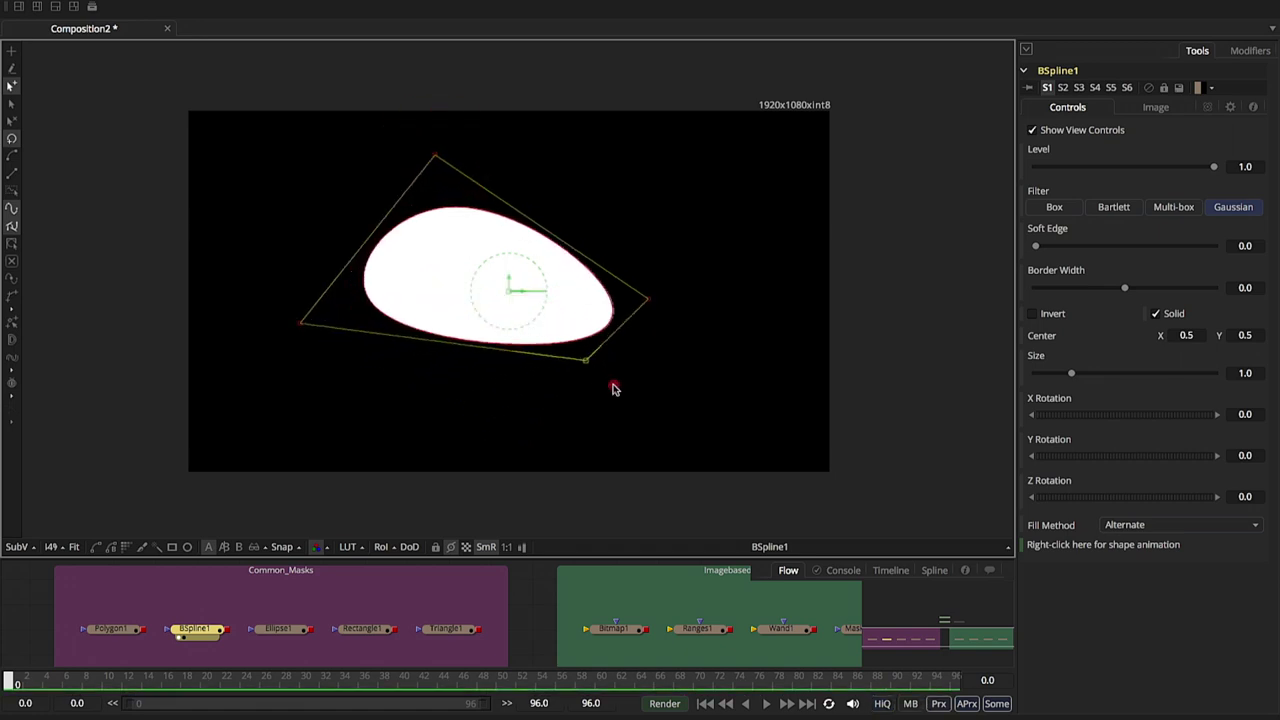
drag(649, 299, 622, 251)
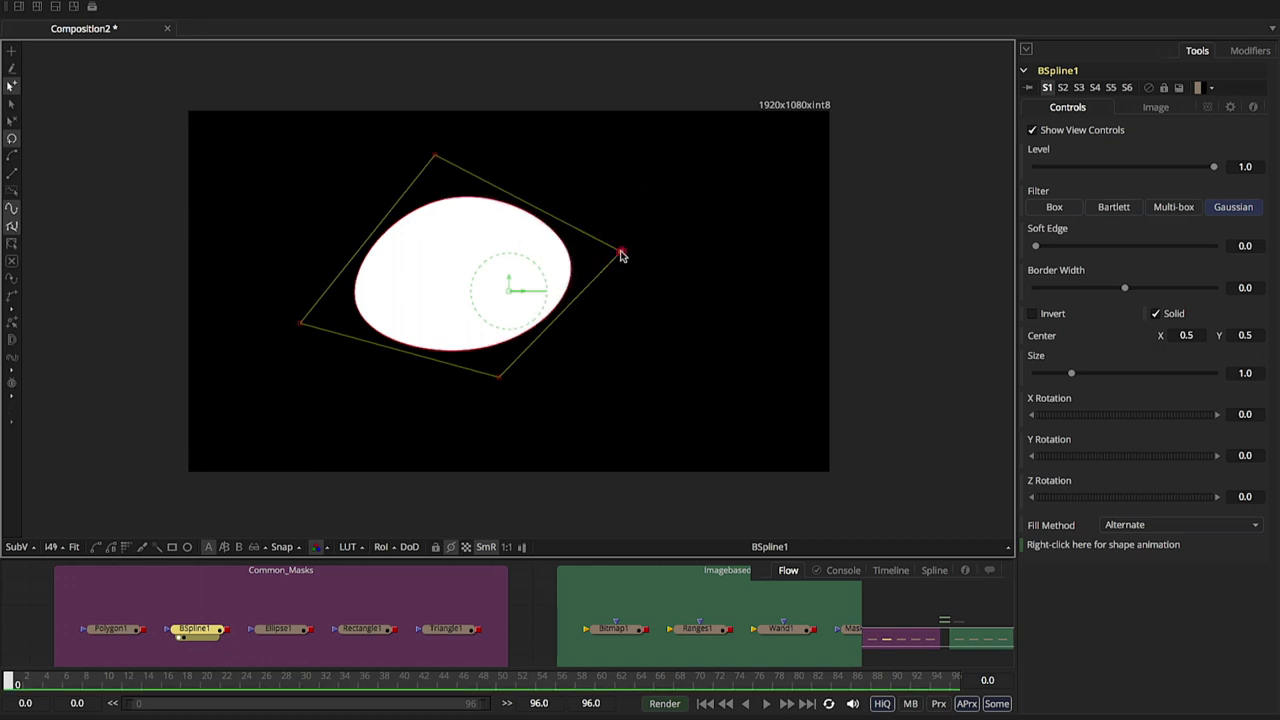
drag(620, 253, 660, 258)
click(436, 158)
drag(436, 160, 410, 170)
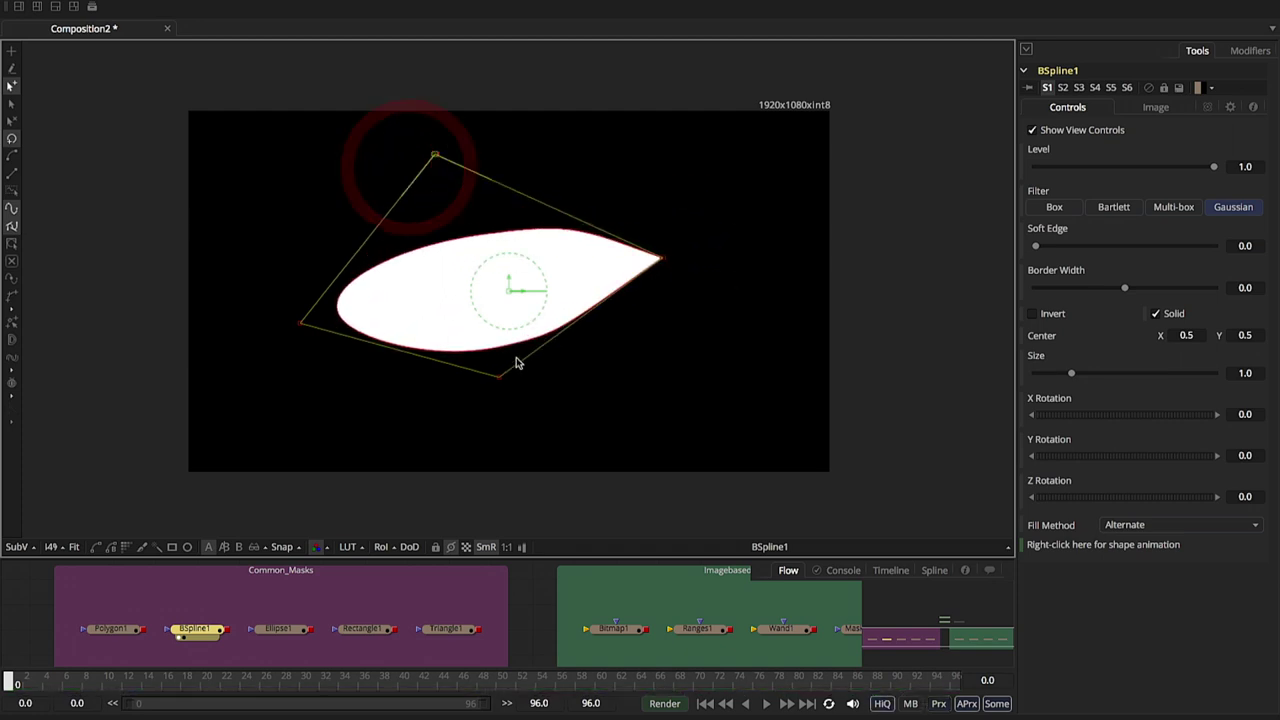
drag(499, 377, 537, 397)
Step: Adjust the weight of all points together and undo the rotation so the lens lies level
drag(271, 103, 558, 448)
drag(560, 403, 605, 405)
mouse_move(546, 290)
mouse_down()
mouse_move(526, 317)
mouse_move(563, 286)
mouse_up()
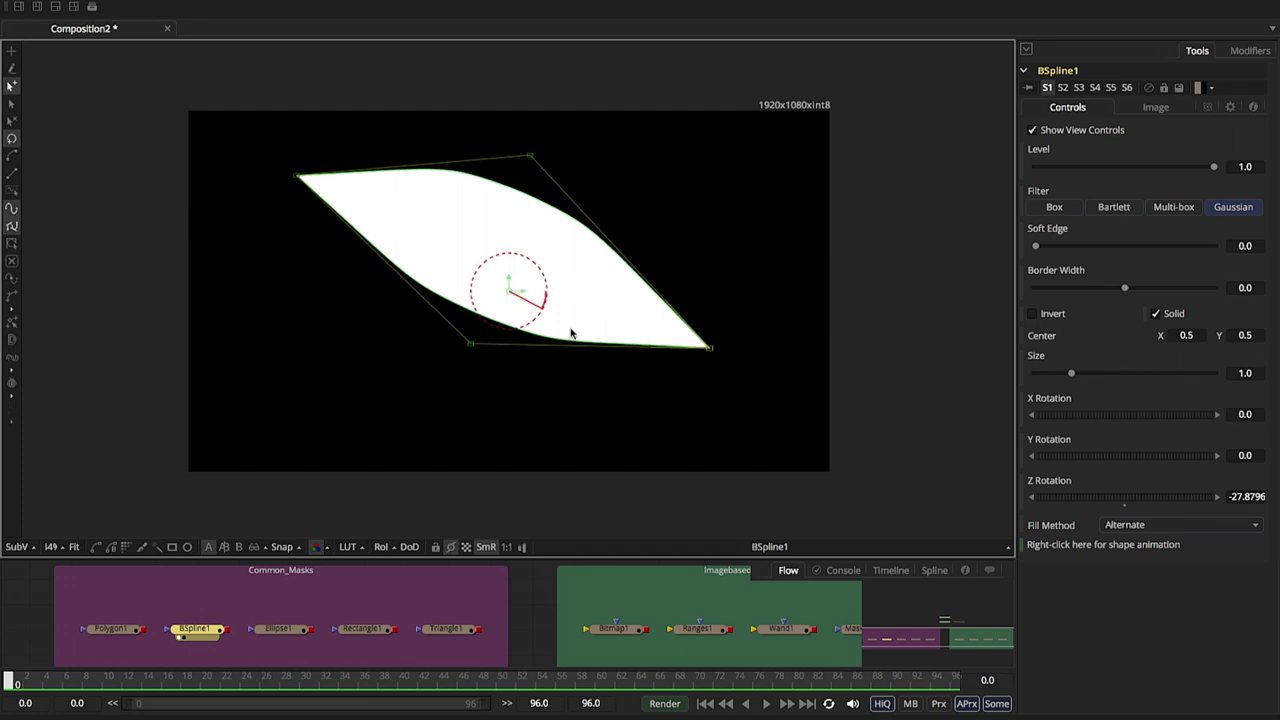
key(ctrl+z)
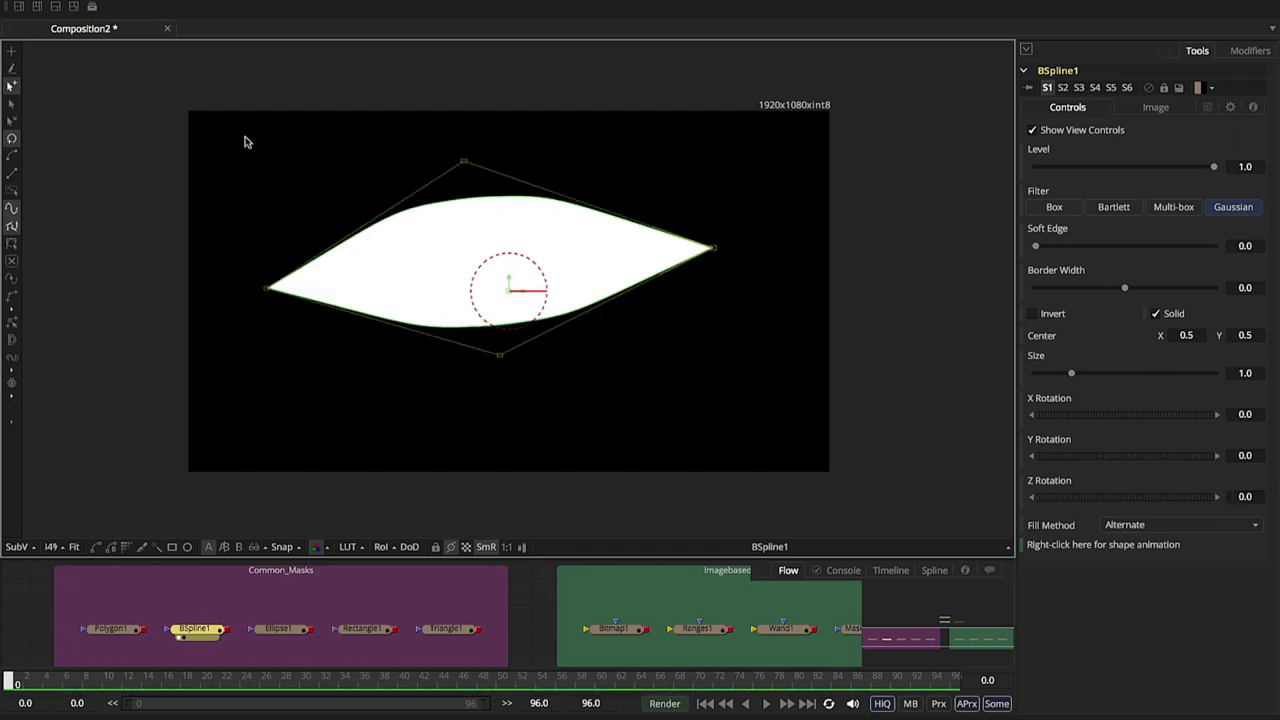
drag(237, 123, 754, 400)
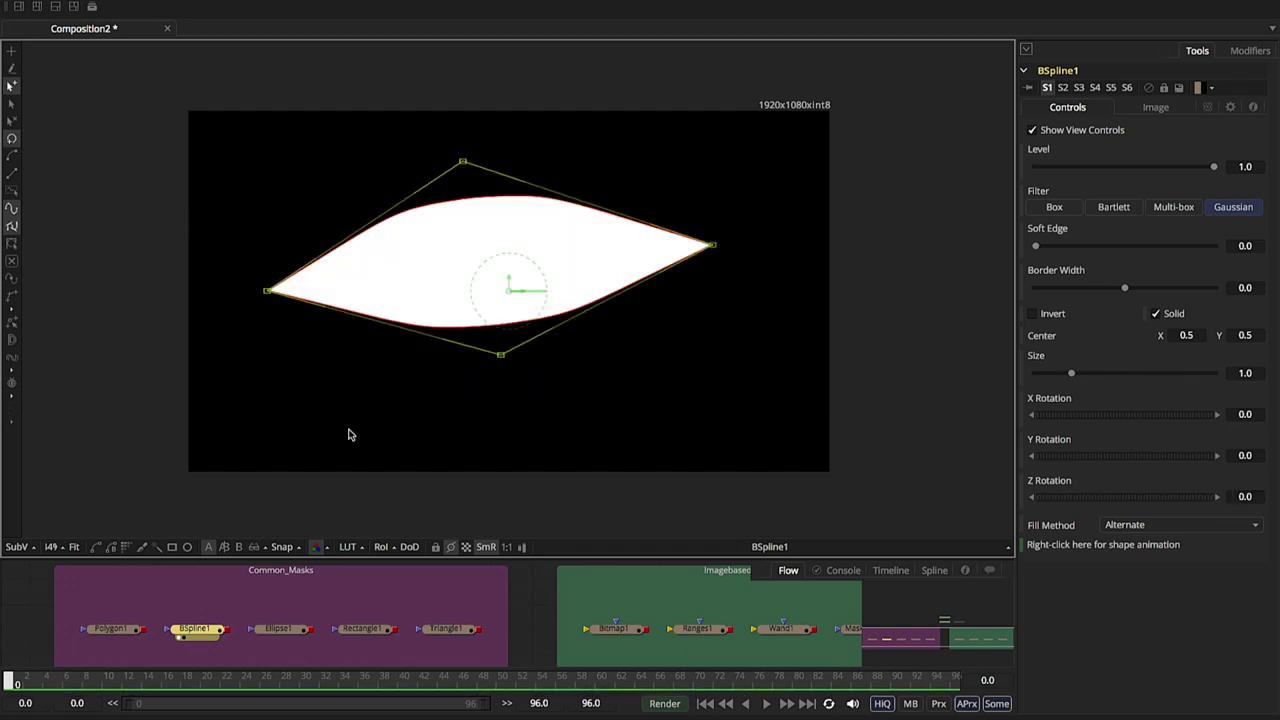
click(278, 628)
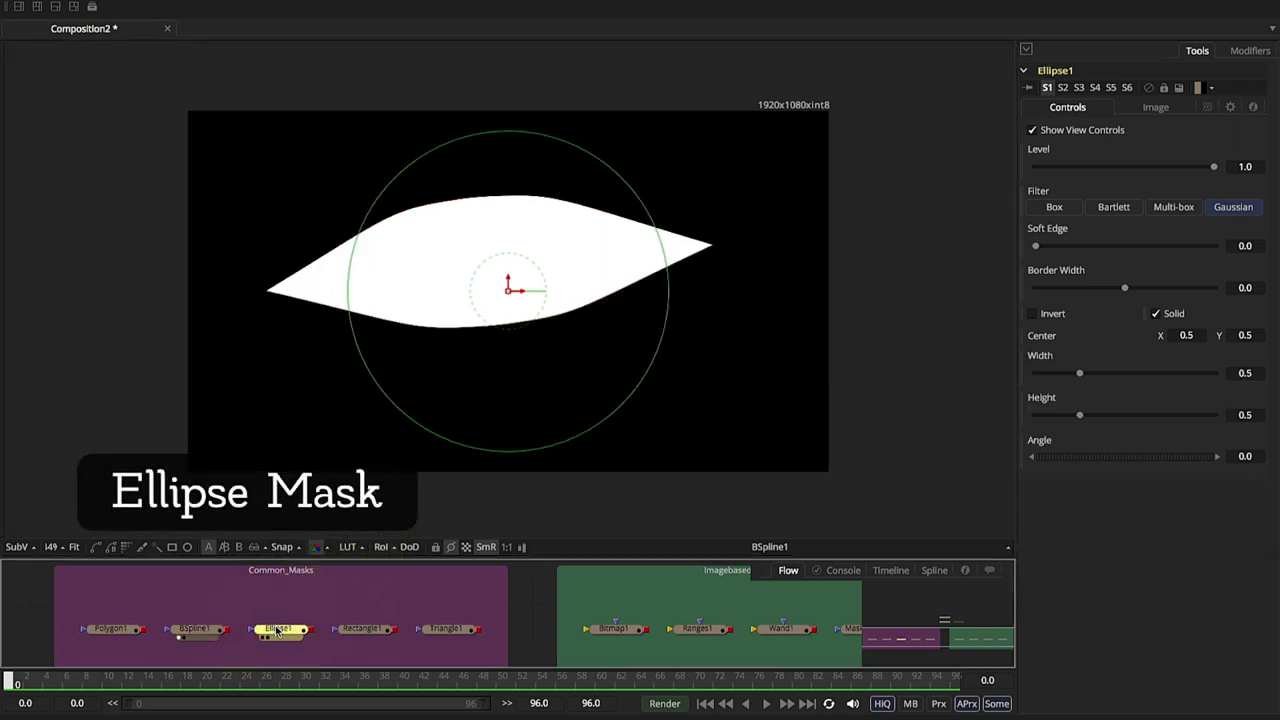
Step: Test Ellipse1's Solid and Border Width, keep it solid at border 0, and dim Level to dark grey
key(1)
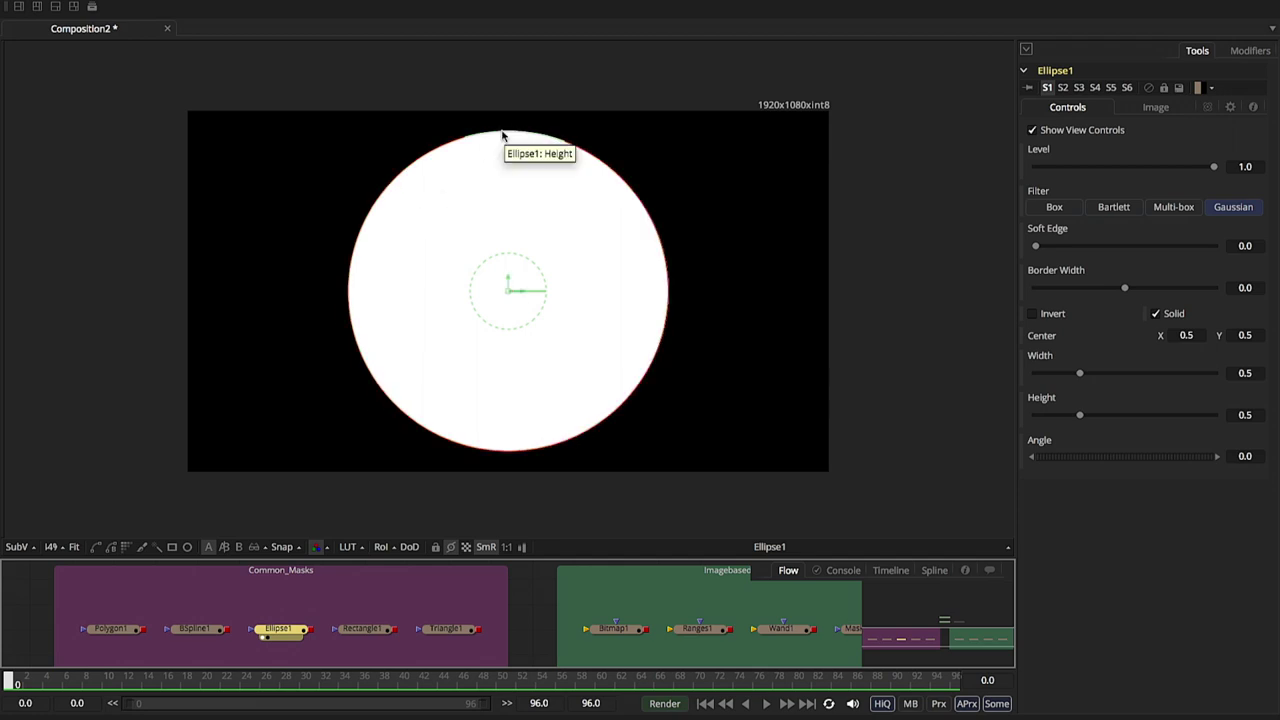
click(1157, 315)
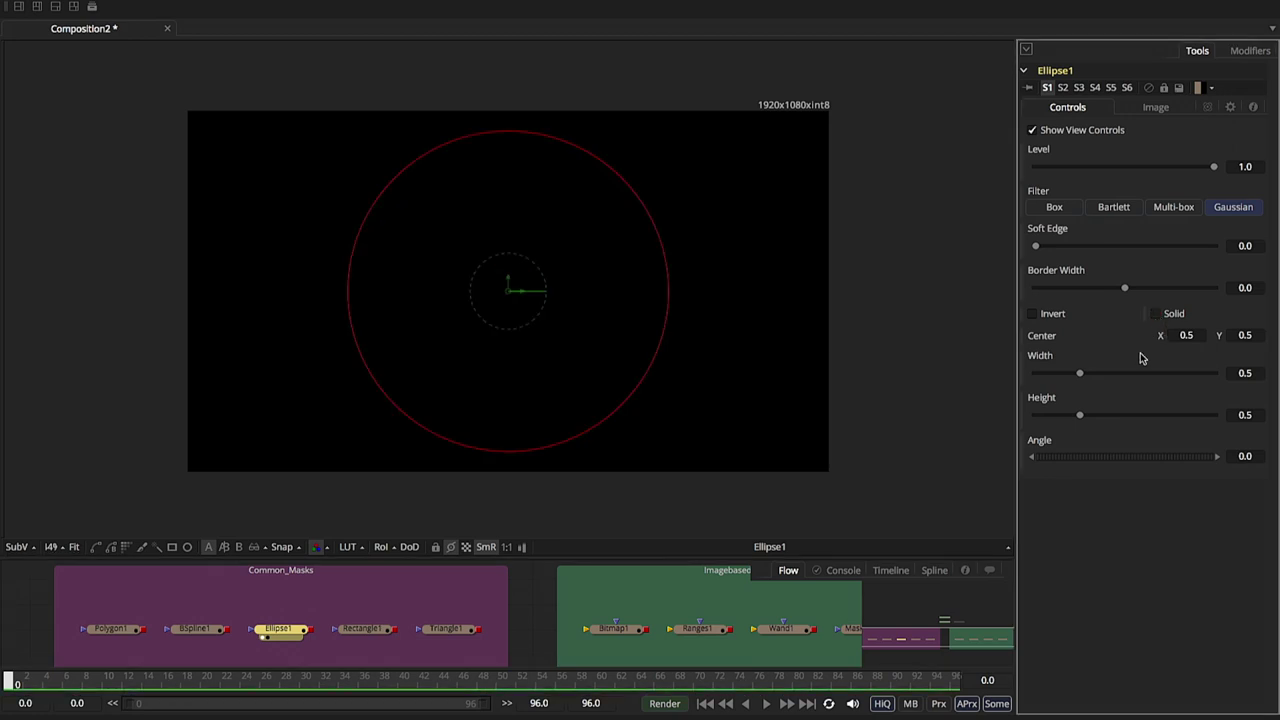
drag(1125, 288, 1127, 288)
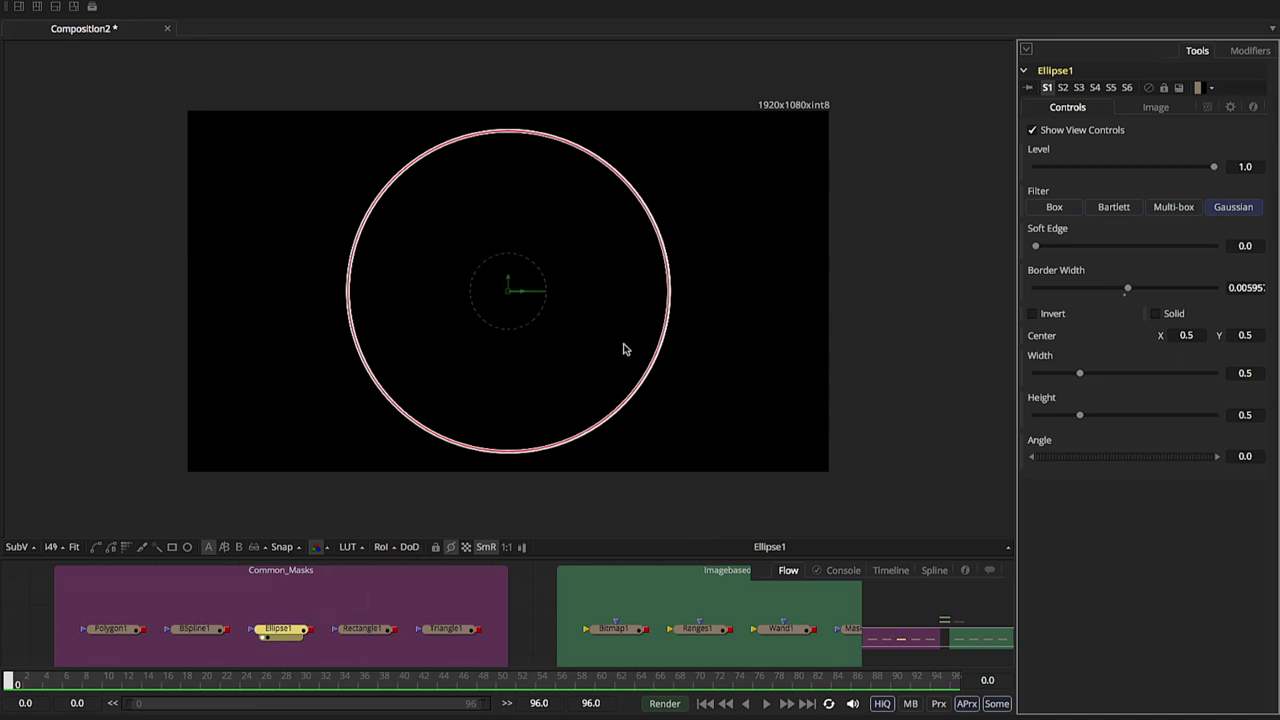
click(1157, 314)
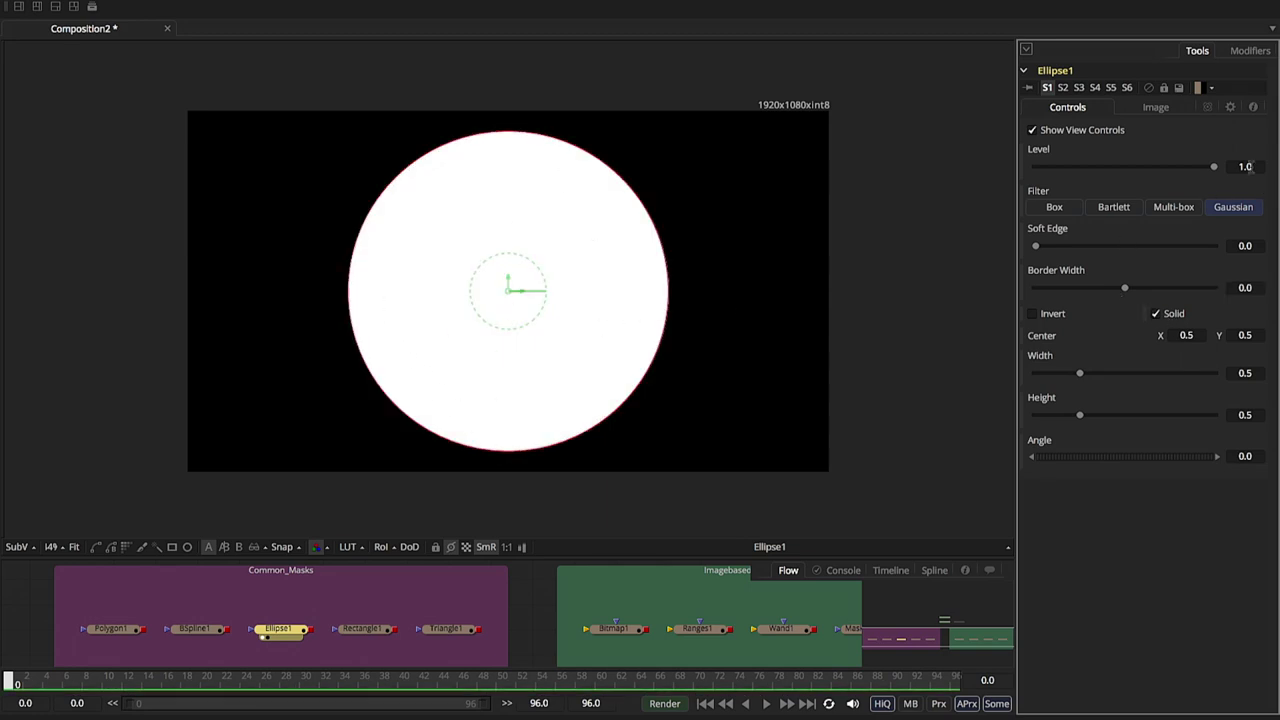
drag(1215, 167, 1066, 170)
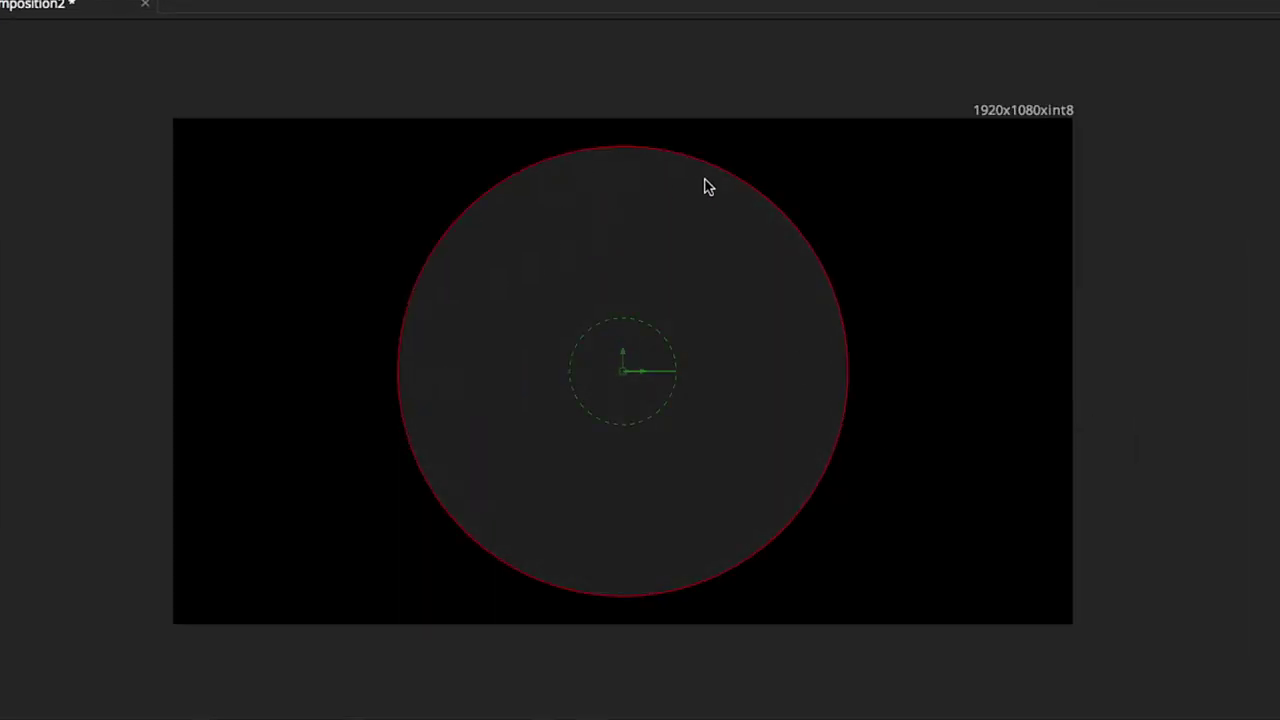
Step: Drag Ellipse1's handles to Width about 0.537, Height 0.176 and Angle -1.29
drag(749, 191, 789, 251)
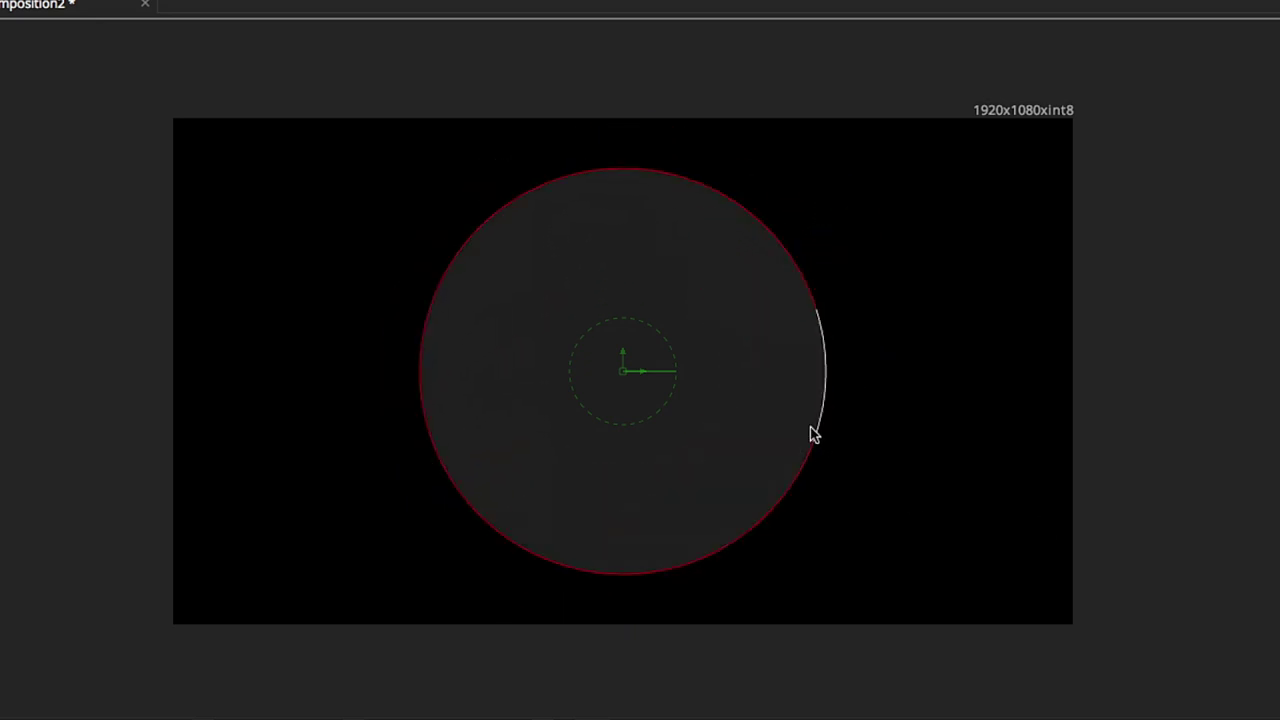
drag(826, 383, 866, 397)
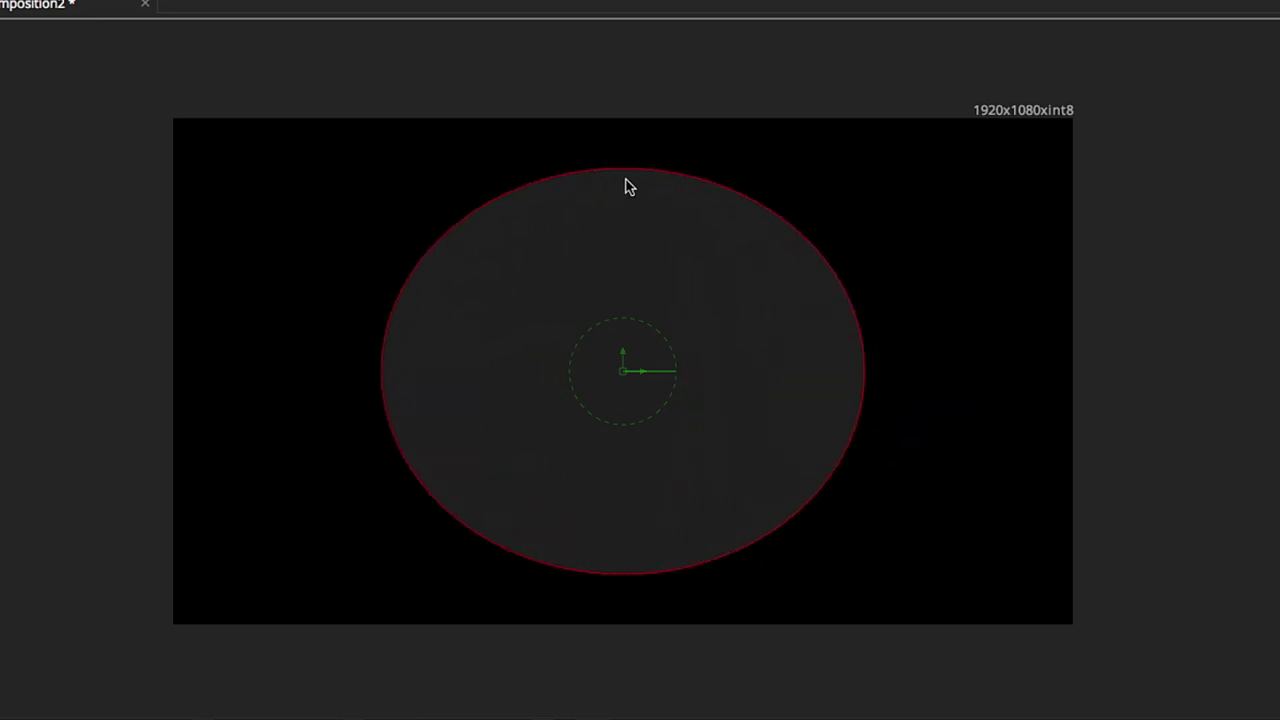
drag(624, 172, 595, 287)
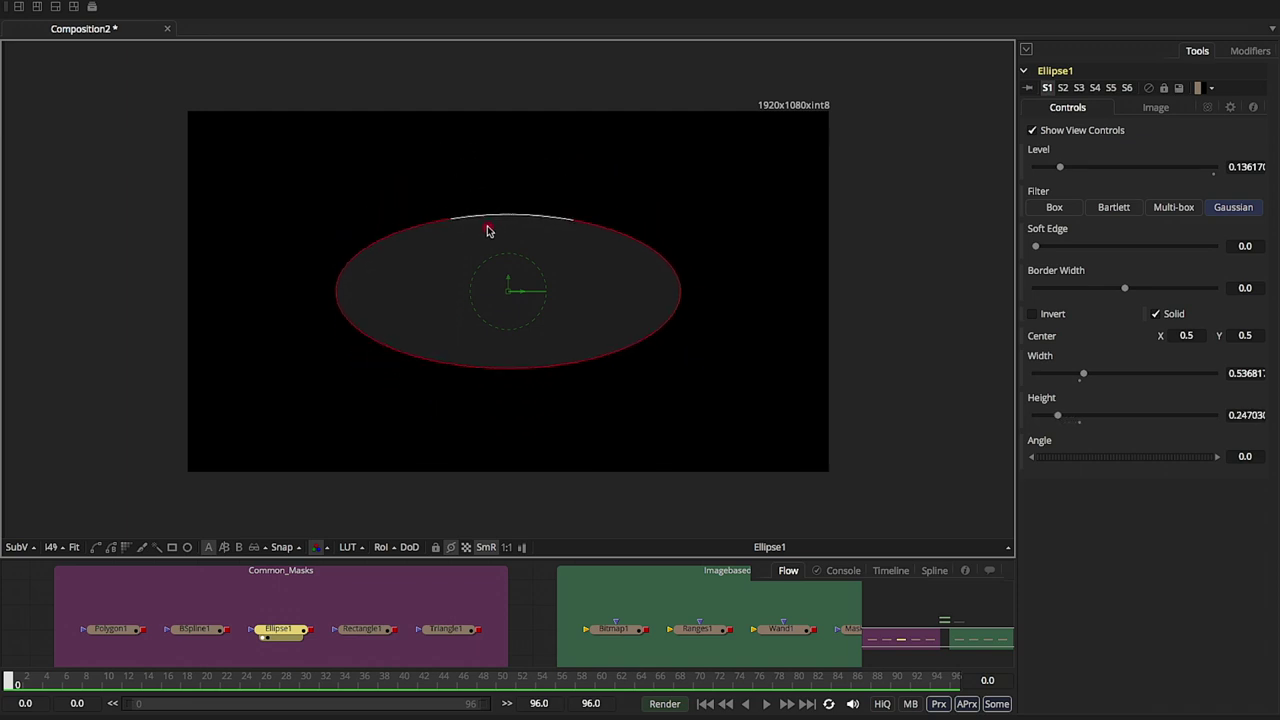
drag(488, 231, 545, 284)
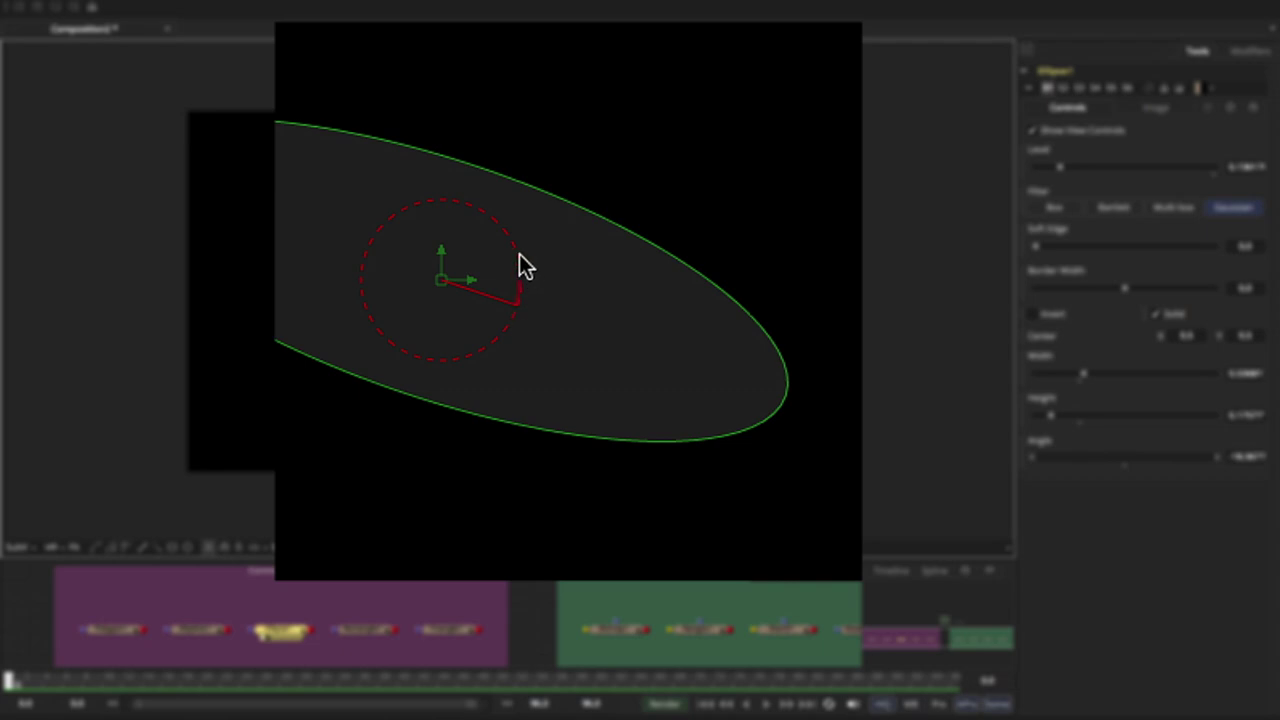
drag(518, 254, 509, 240)
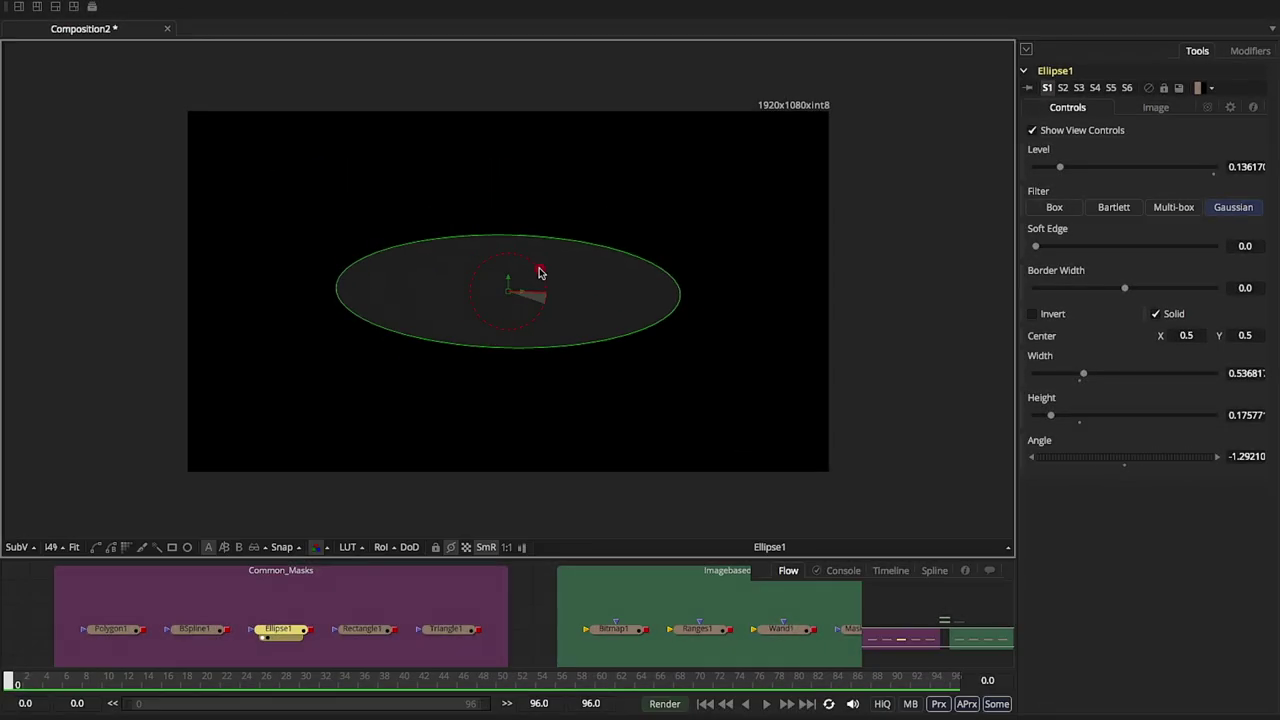
Step: Tilt Ellipse1 to about 12.5°, move it right of centre, shrink it, then select Rectangle1
mouse_move(540, 273)
mouse_down()
mouse_move(517, 246)
mouse_move(540, 273)
mouse_move(529, 286)
mouse_move(543, 271)
mouse_move(526, 245)
mouse_move(537, 257)
mouse_up()
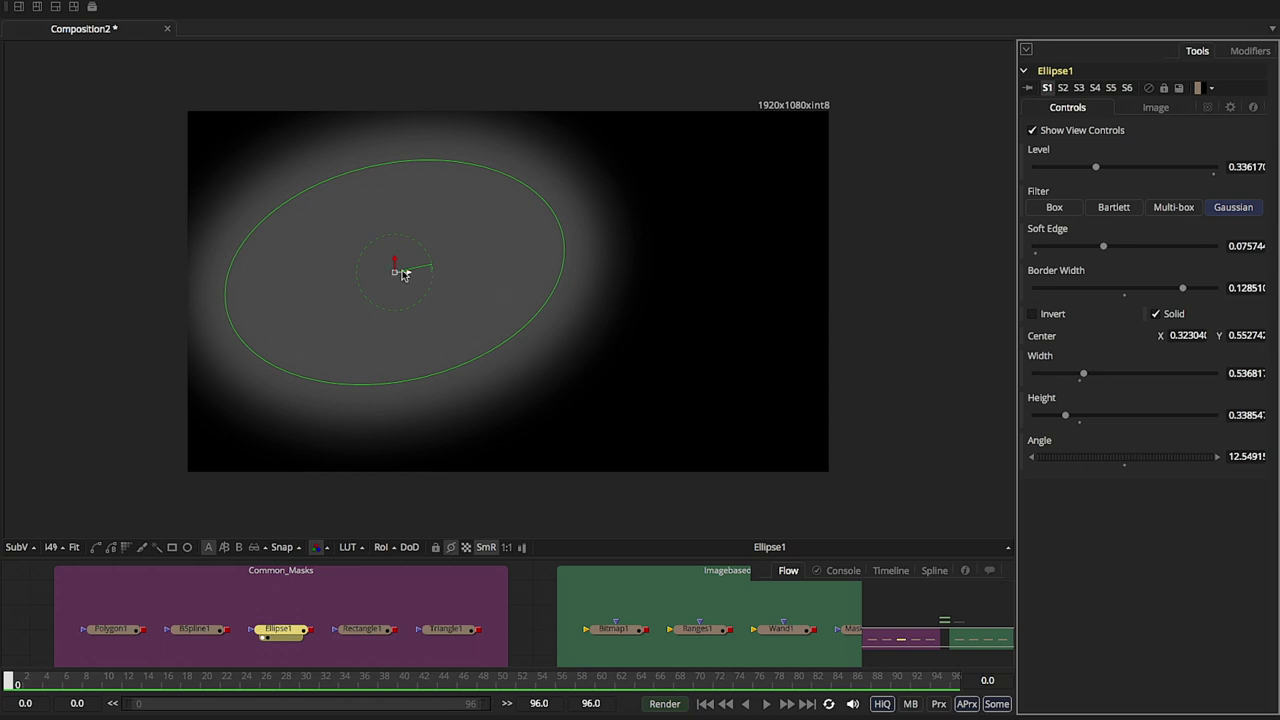
drag(400, 273, 551, 279)
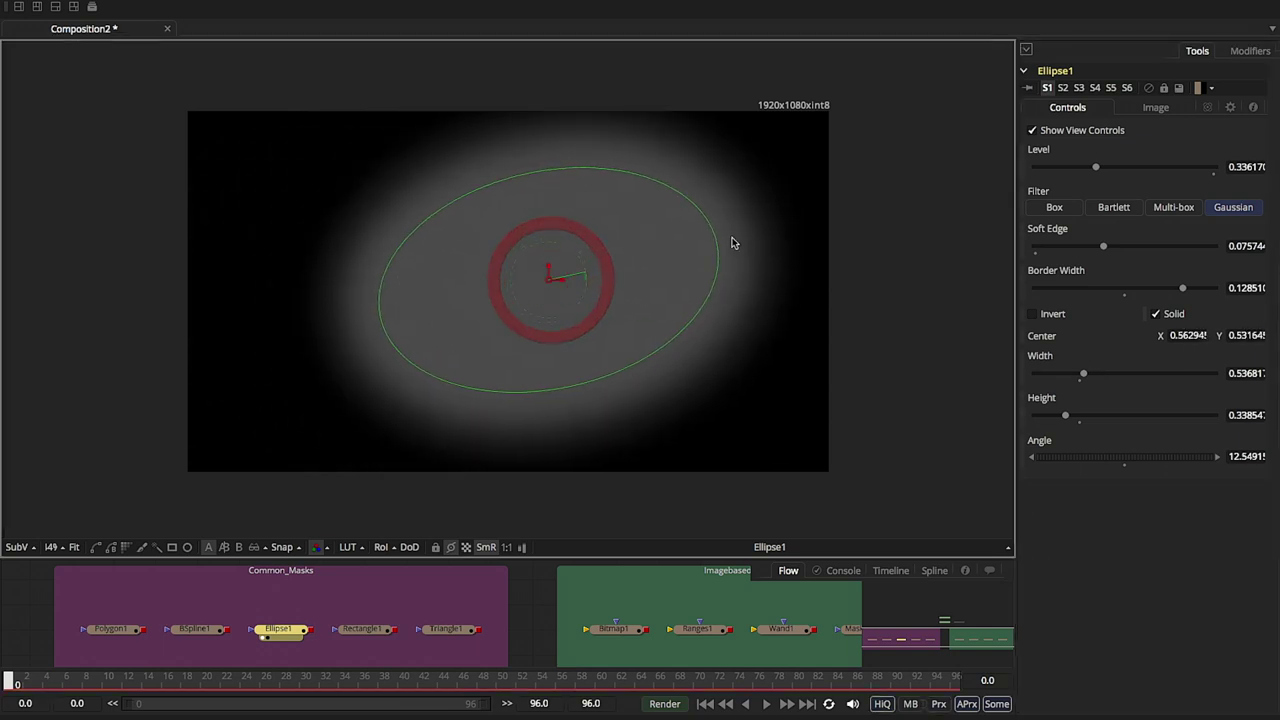
drag(714, 237, 577, 293)
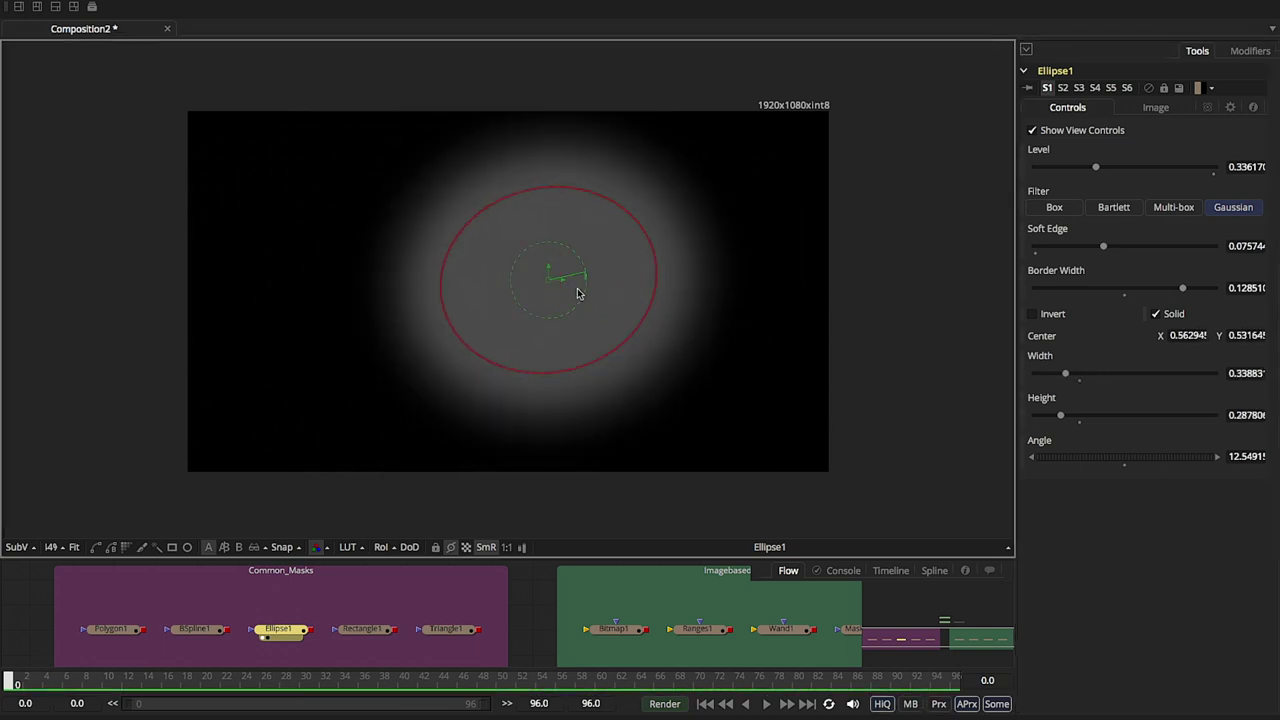
click(365, 628)
Step: View Rectangle1 and set corner radius about 0.179, width 0.633 and angle about -15°
key(1)
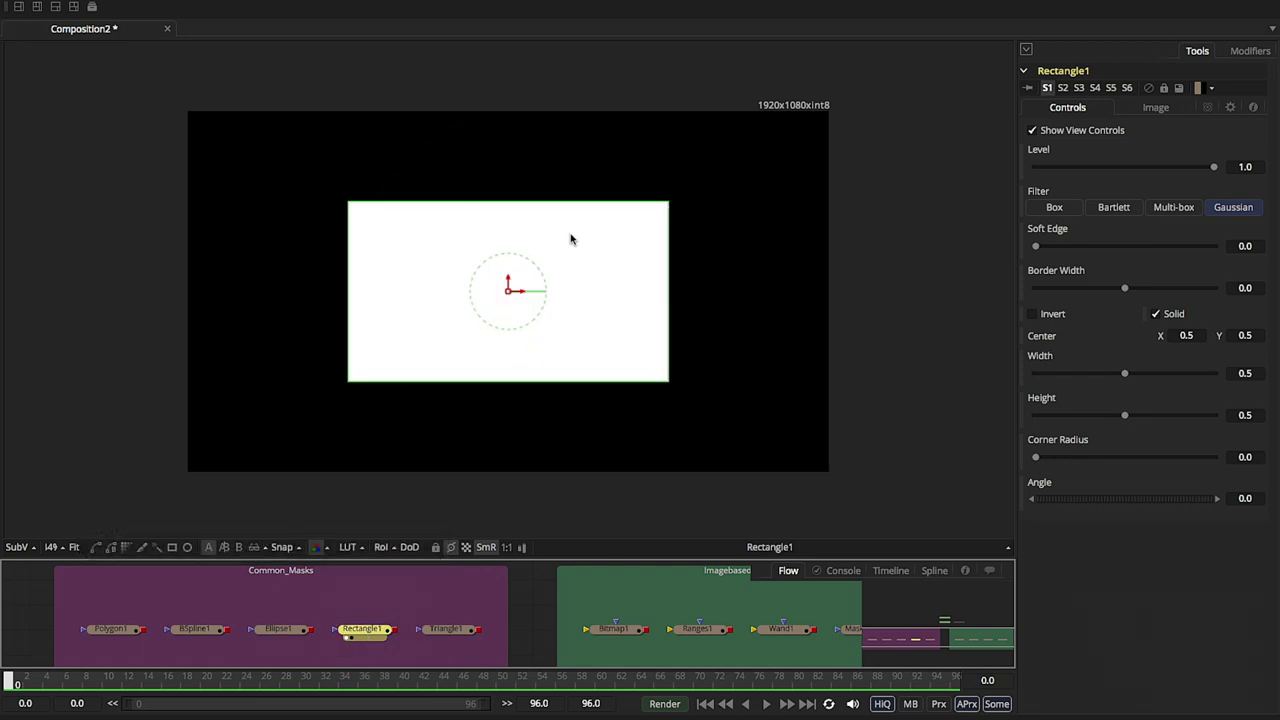
drag(1037, 458, 1250, 468)
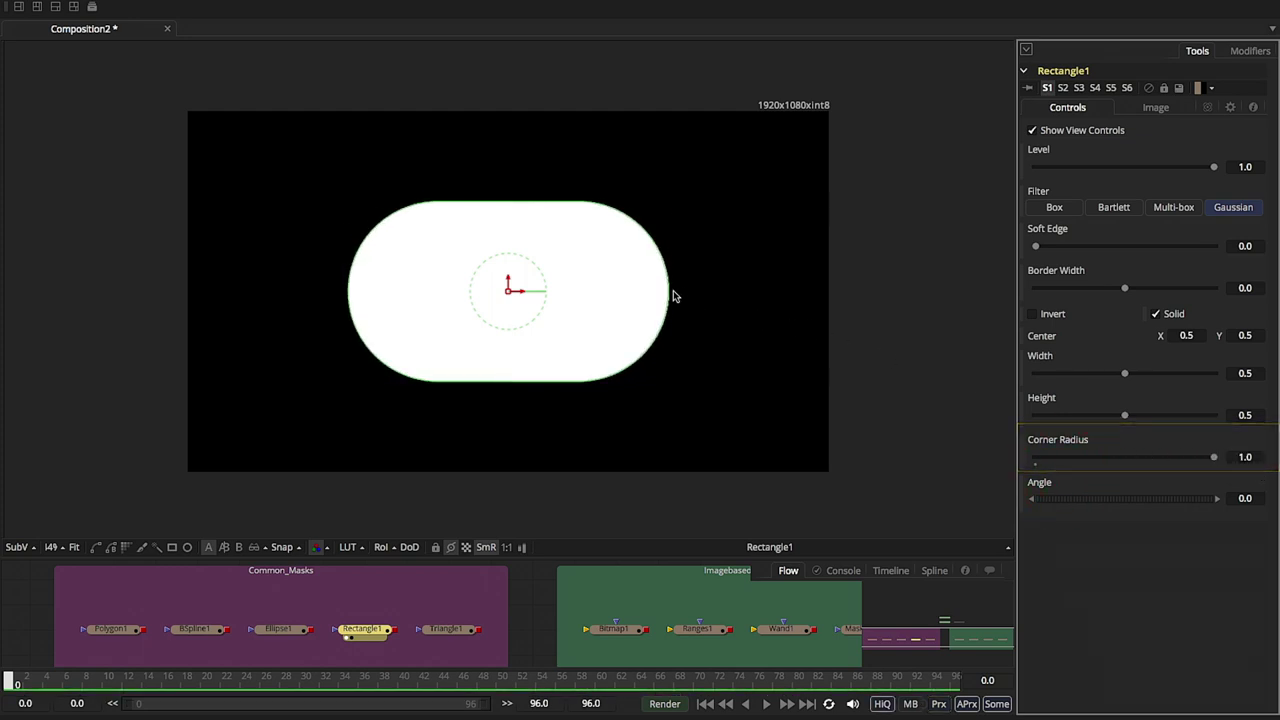
drag(666, 286, 577, 280)
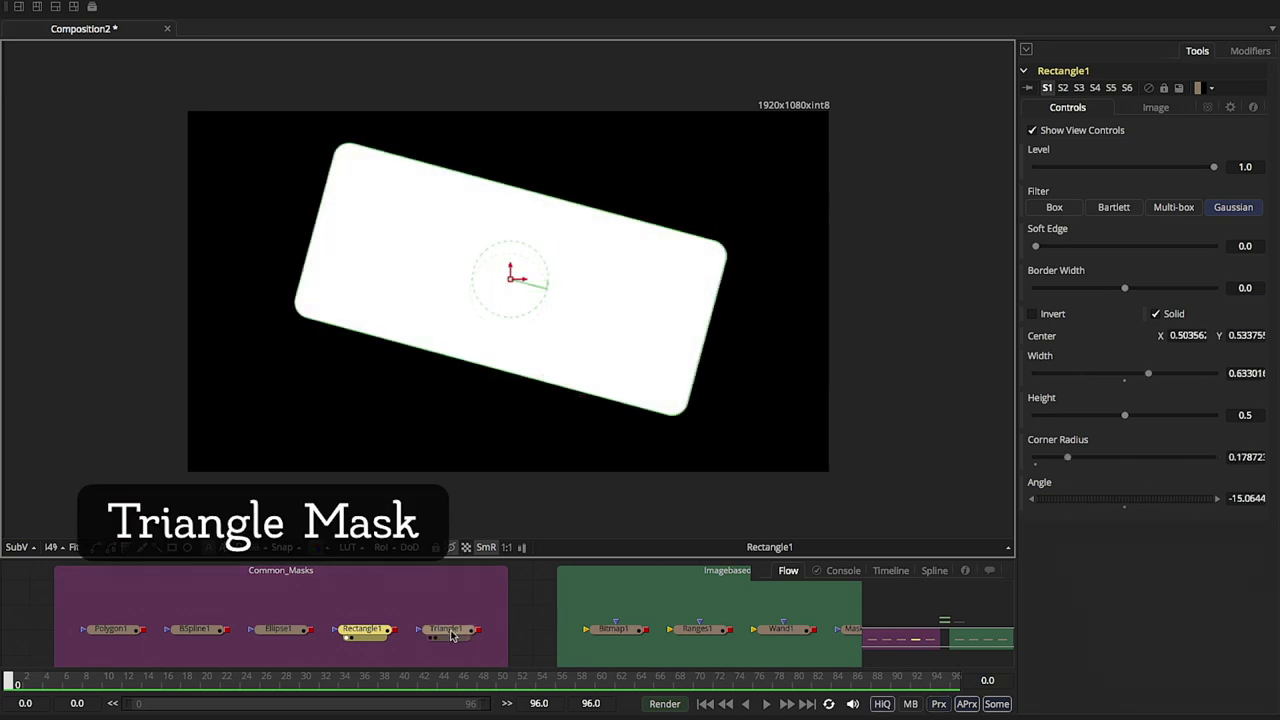
Step: View Triangle1 and try out its Level, Soft Edge and Border Width settings
click(452, 629)
key(1)
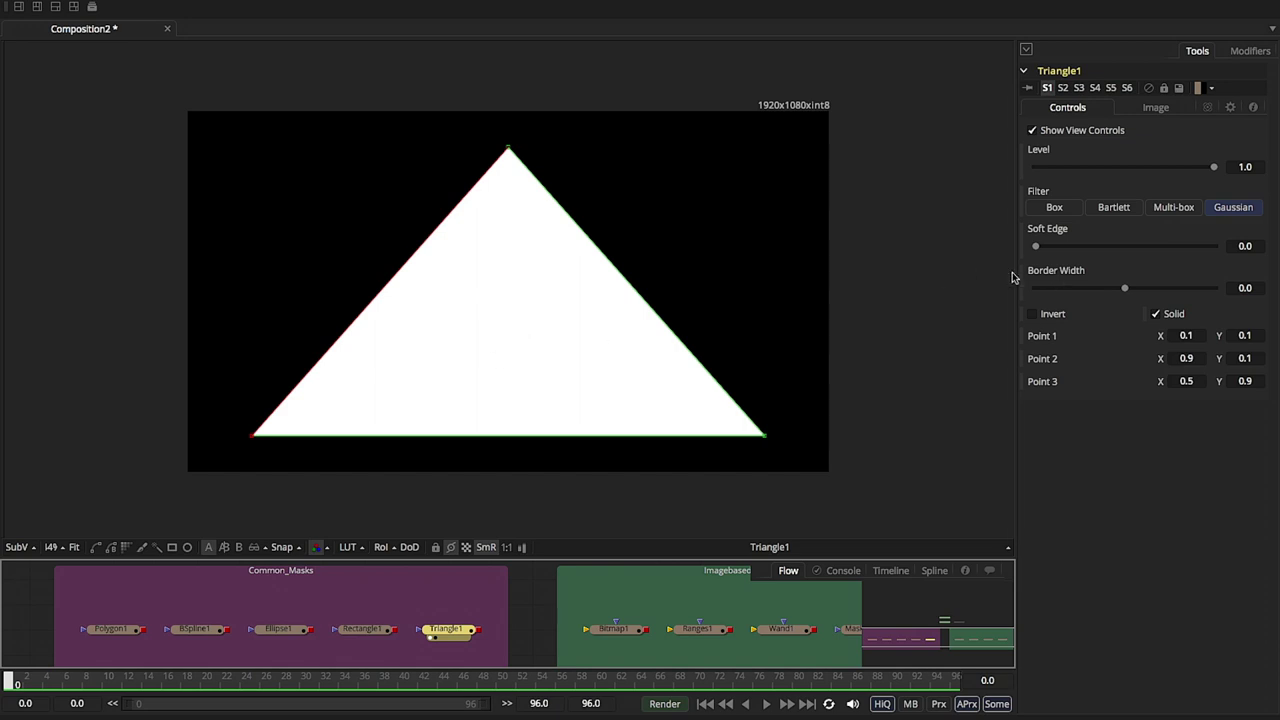
drag(1213, 166, 1246, 166)
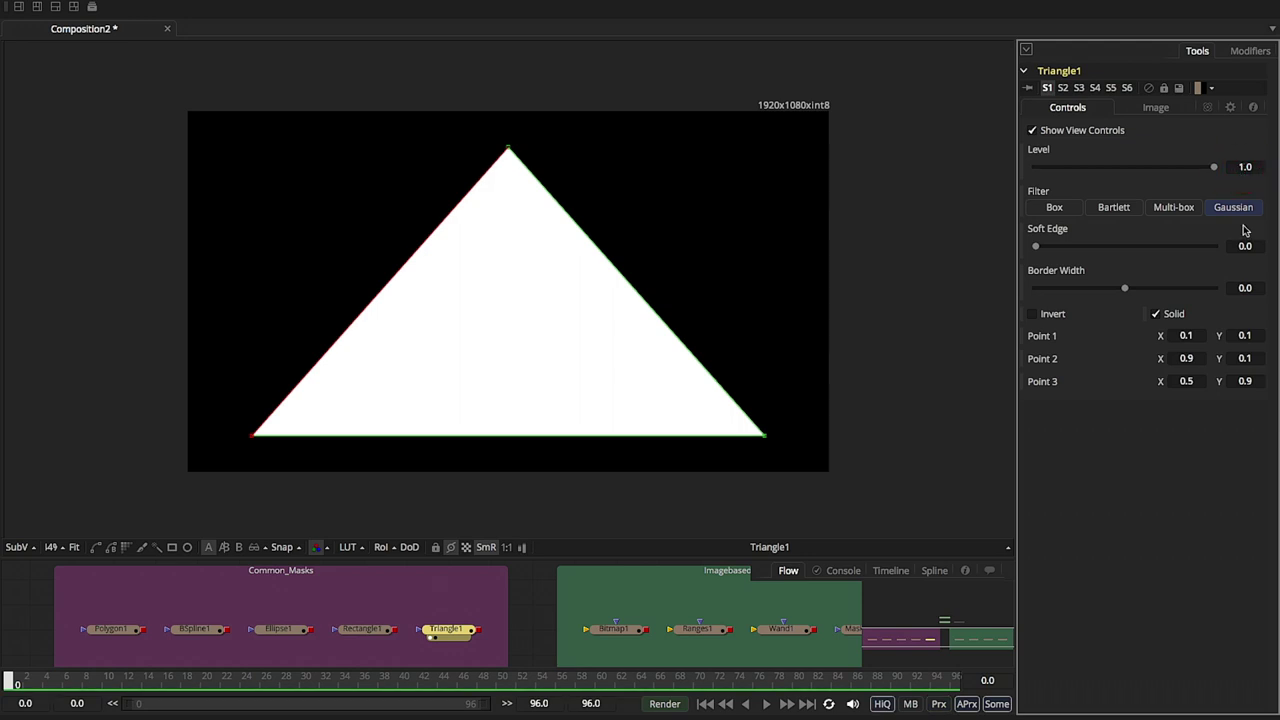
drag(1037, 245, 1080, 246)
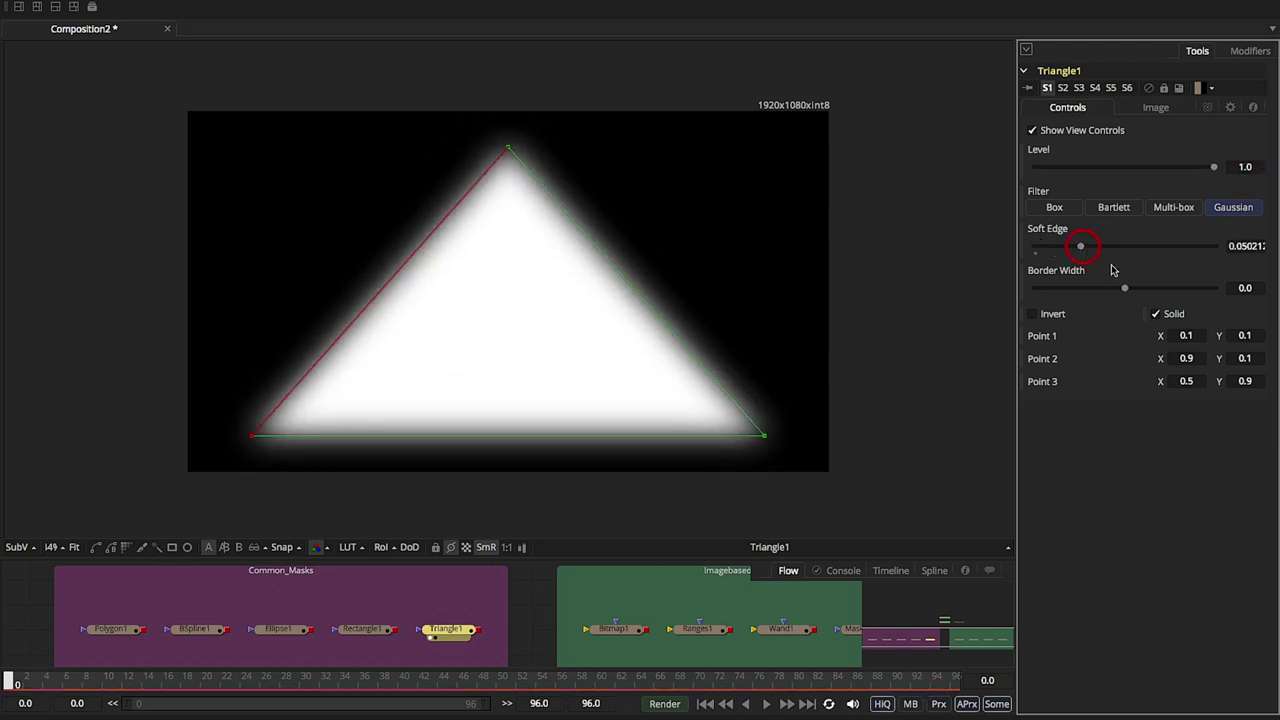
mouse_move(1124, 287)
mouse_down()
mouse_move(1177, 290)
mouse_move(1080, 287)
mouse_move(1154, 289)
mouse_move(1116, 290)
mouse_move(1138, 288)
mouse_up()
Step: Turn Solid off, with Soft Edge 0 and Border Width about 0.0145, for a thin outline
click(1157, 316)
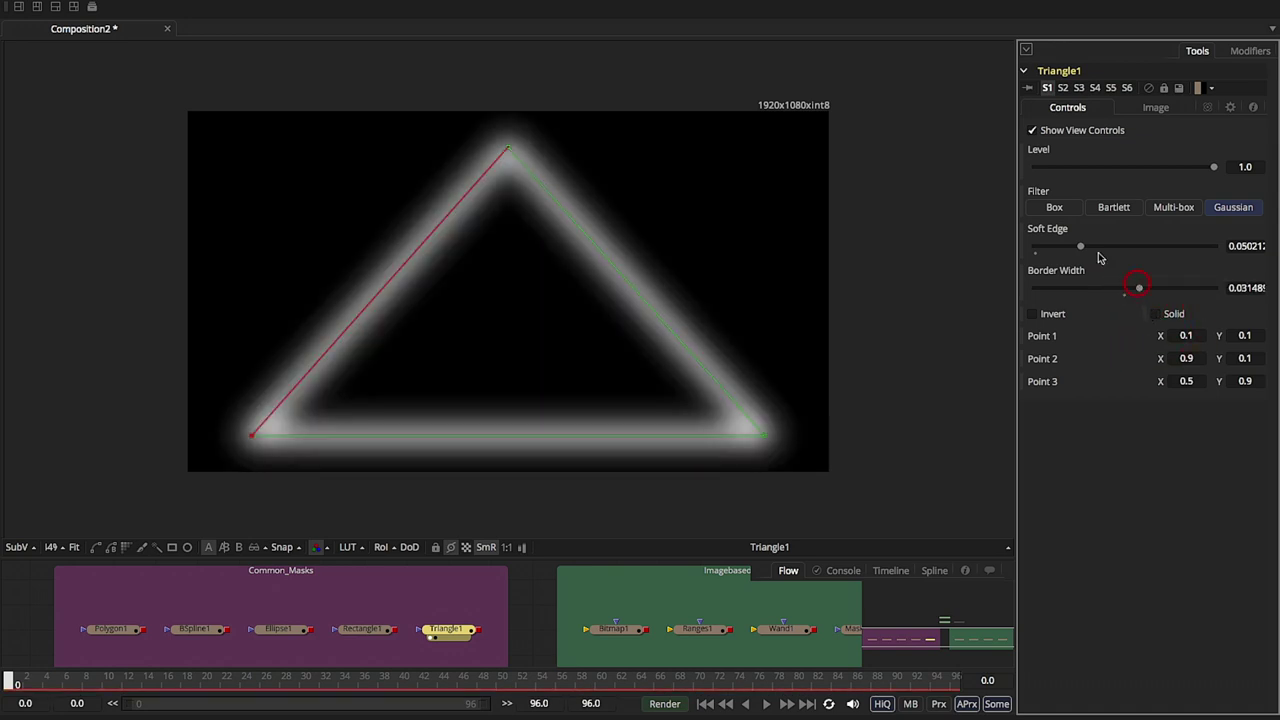
drag(1080, 246, 1012, 246)
drag(1138, 288, 1131, 287)
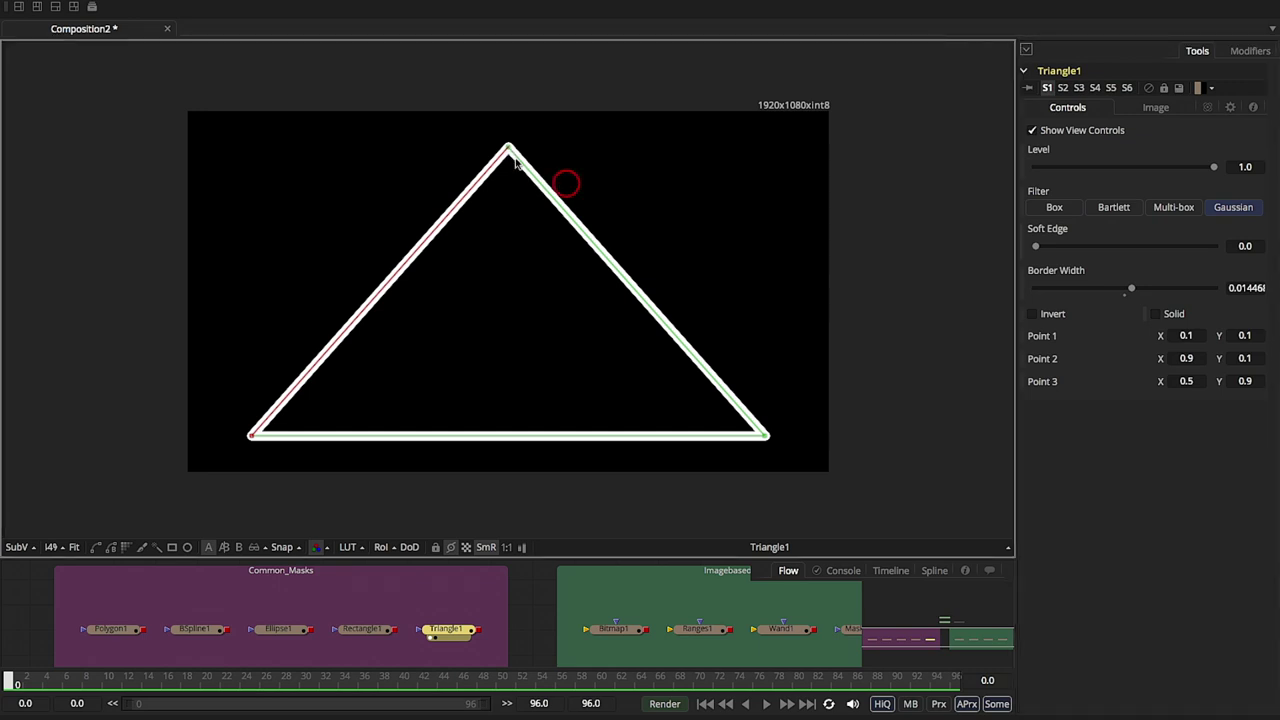
Step: Drag the triangle's three corner points to new positions to form a tilted triangle
drag(508, 149, 282, 243)
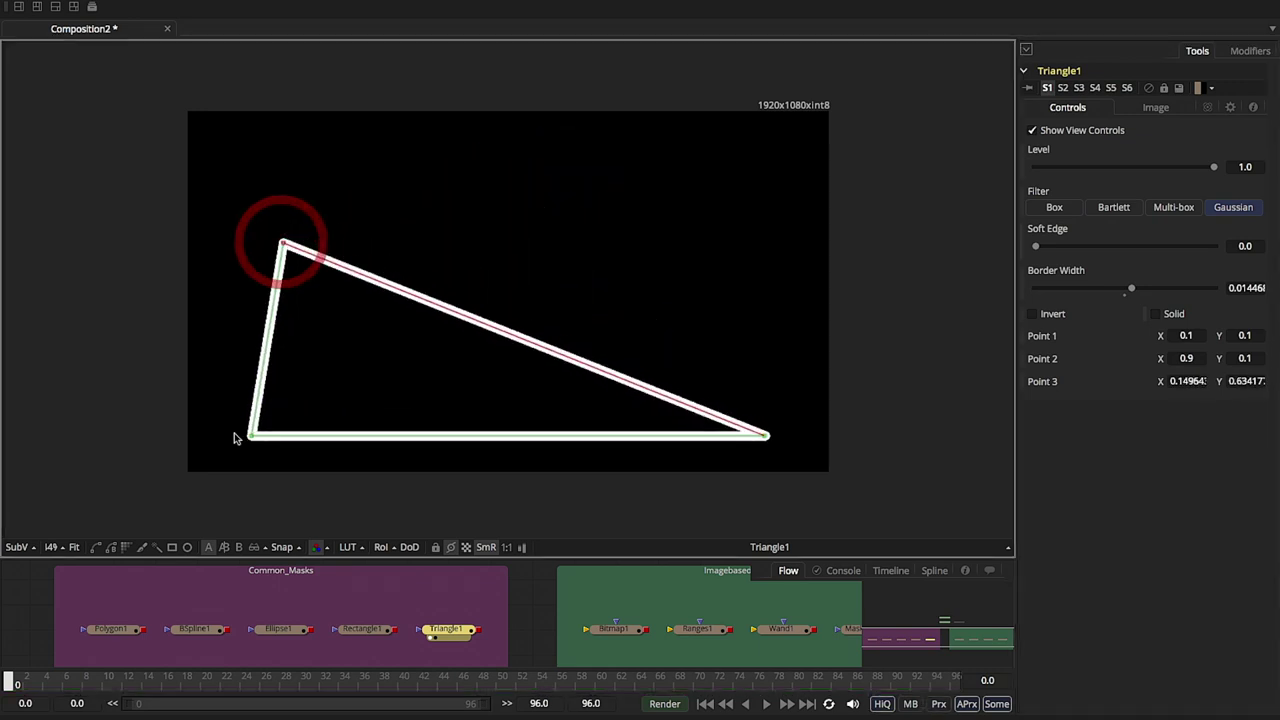
drag(251, 437, 589, 223)
drag(766, 435, 496, 388)
drag(283, 244, 333, 273)
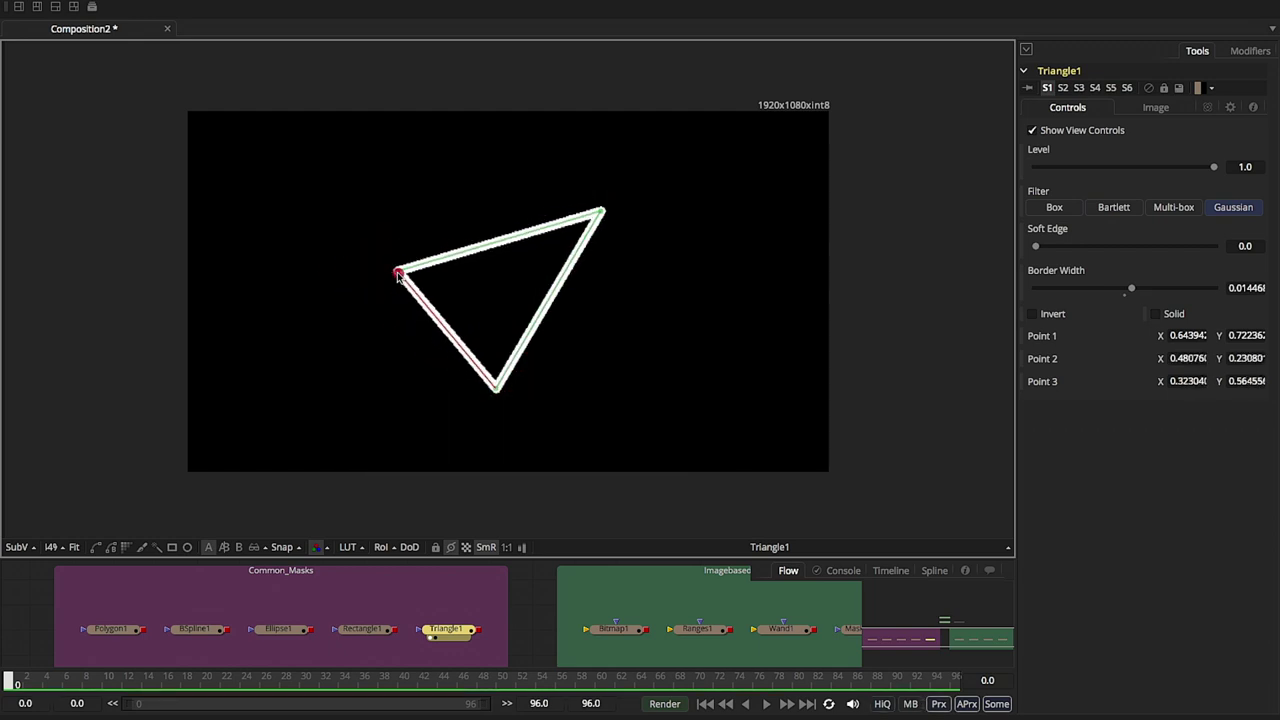
drag(496, 388, 524, 420)
drag(600, 211, 571, 237)
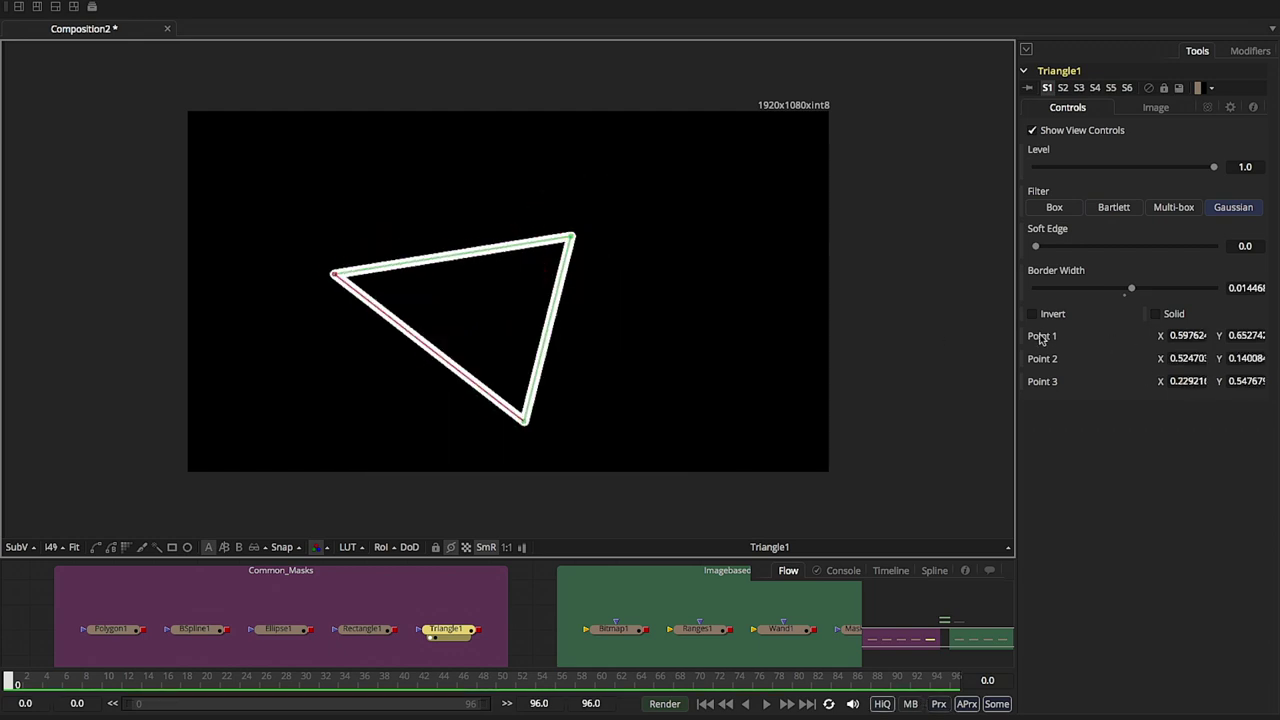
Step: Reset Border Width to 0 so the triangle is solid, then pan to the image-based mask nodes
right_click(1048, 388)
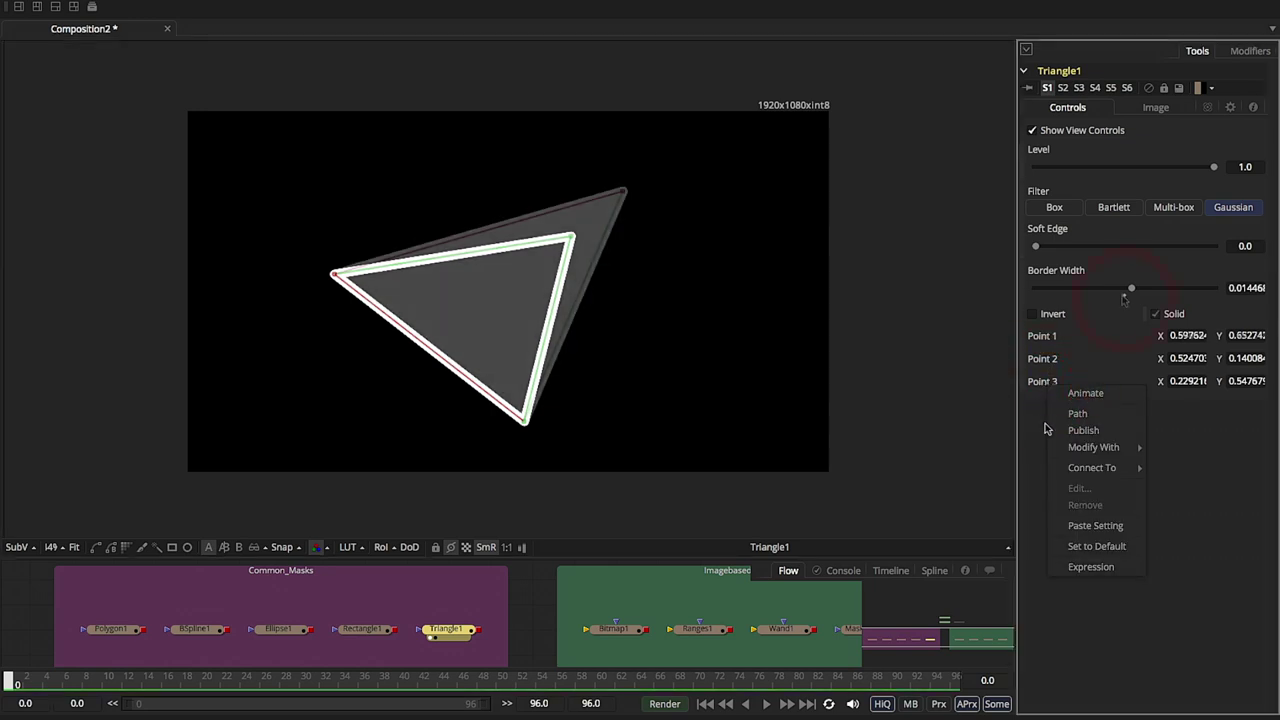
click(1096, 546)
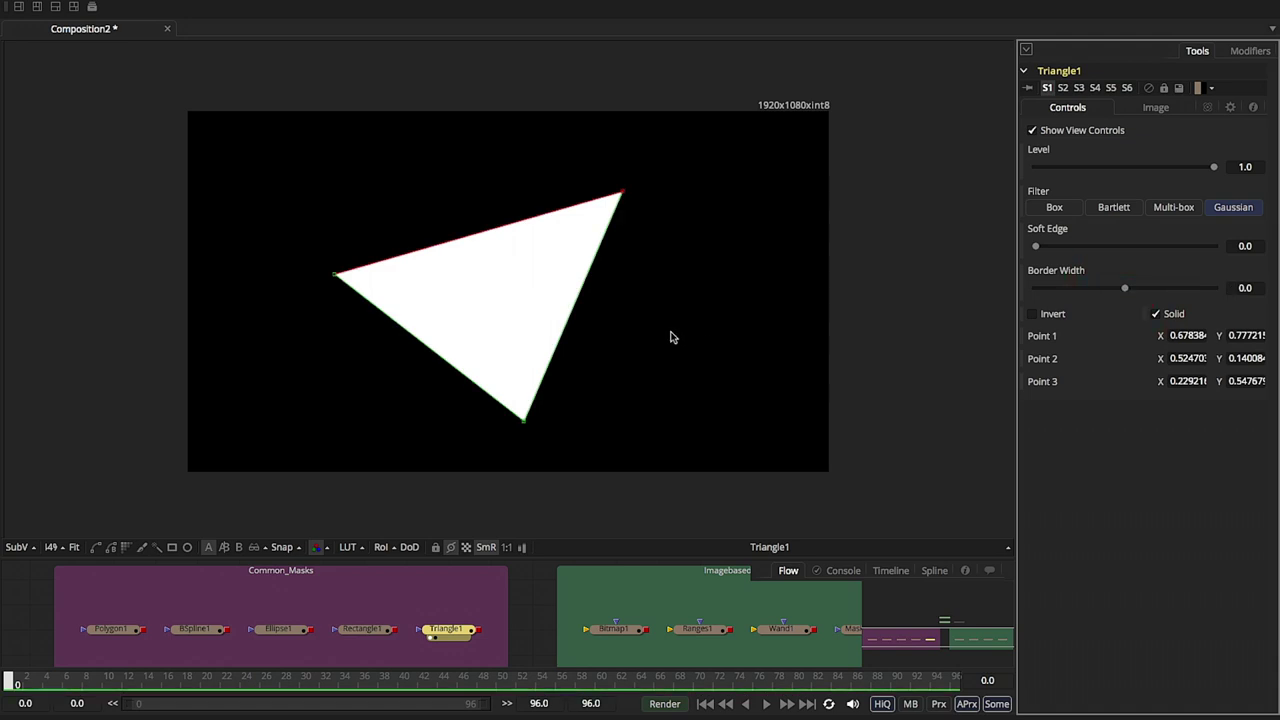
drag(526, 583, 271, 591)
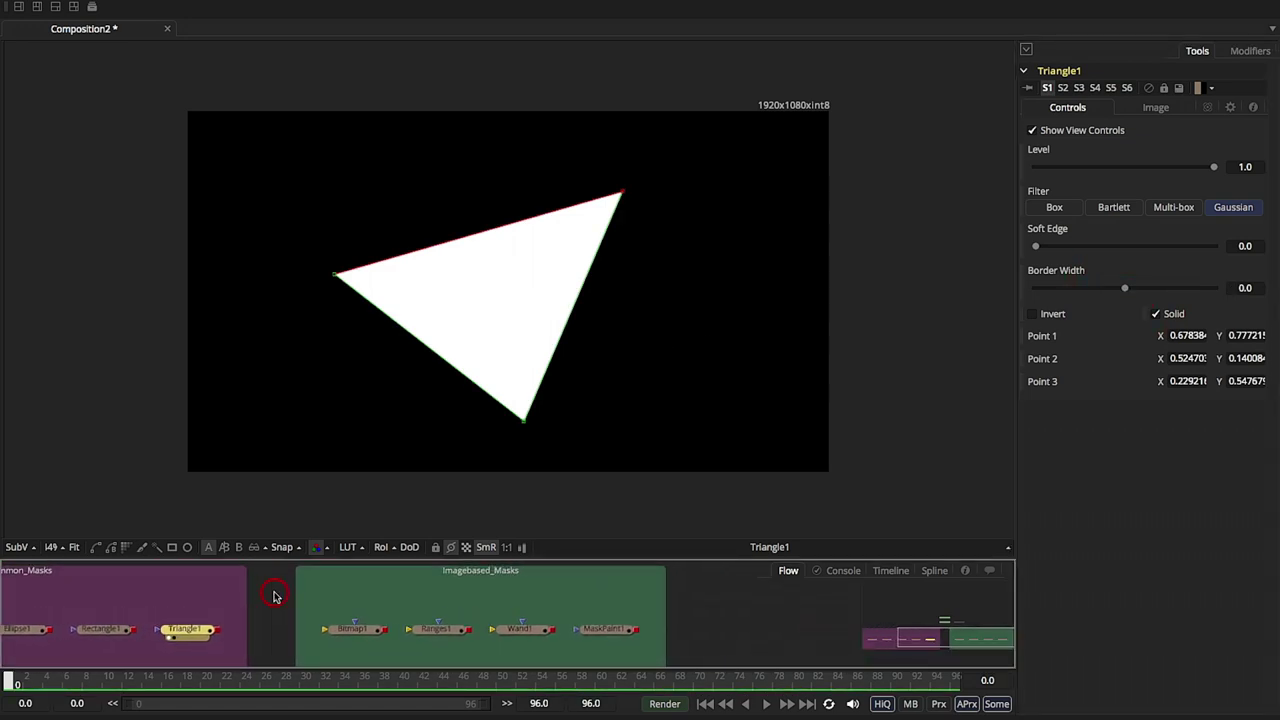
Step: Inspect the Bitmap1, Ranges1, Wand1 and MaskPaint1 nodes, then view Bitmap1's empty output
click(352, 629)
click(447, 635)
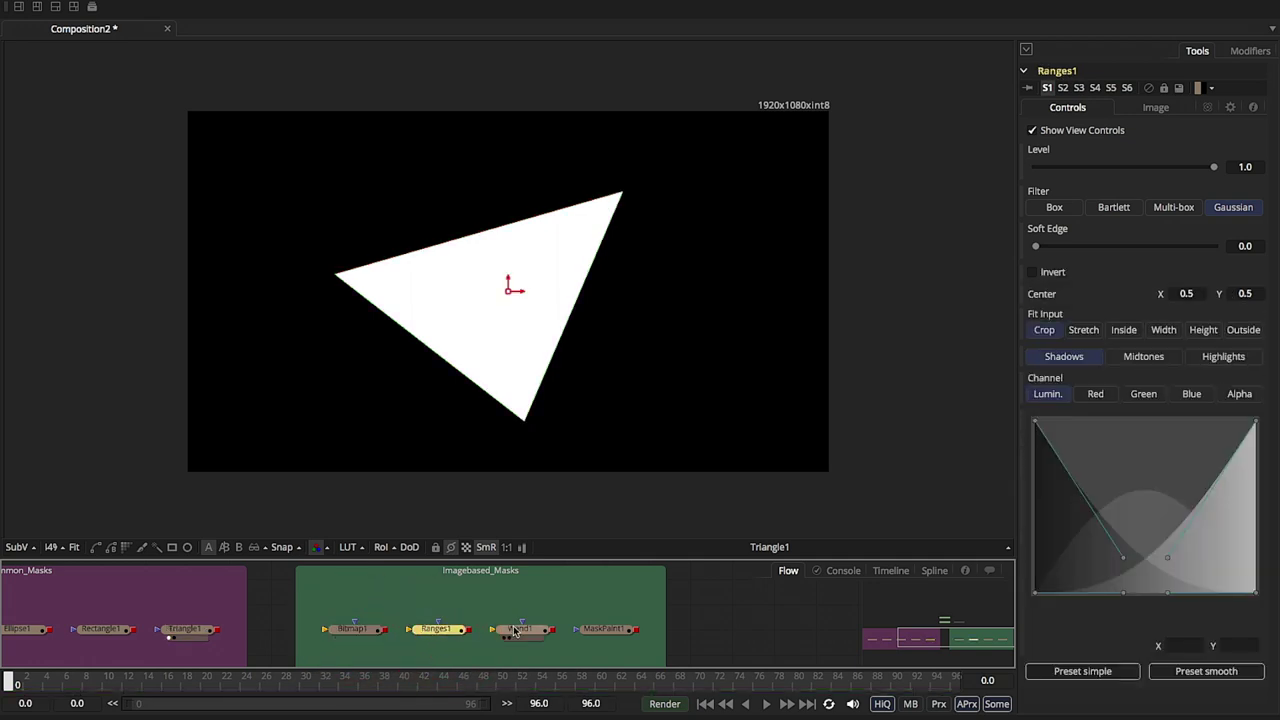
click(520, 630)
click(606, 628)
drag(352, 624, 405, 437)
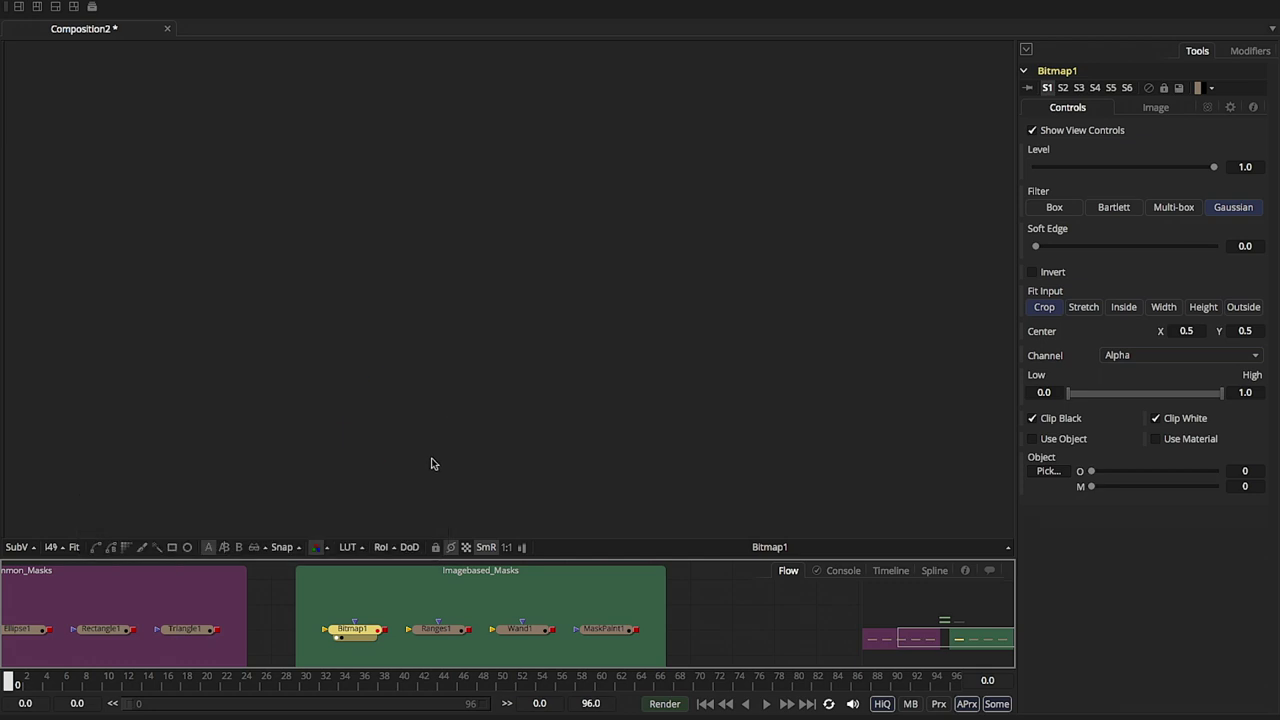
mouse_move(376, 580)
mouse_down()
mouse_move(230, 579)
mouse_move(329, 595)
mouse_up()
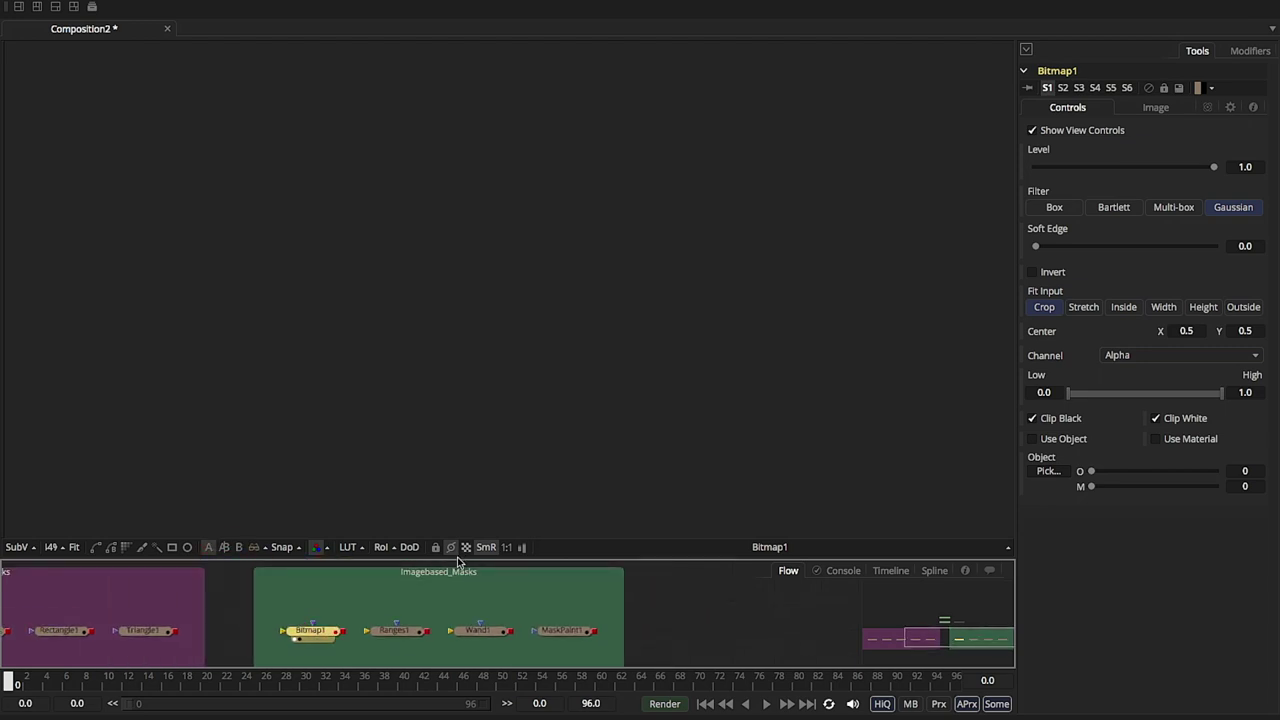
Step: Enlarge the Flow area, reposition Merge1 and connect its output to Bitmap1's input
drag(460, 557, 465, 370)
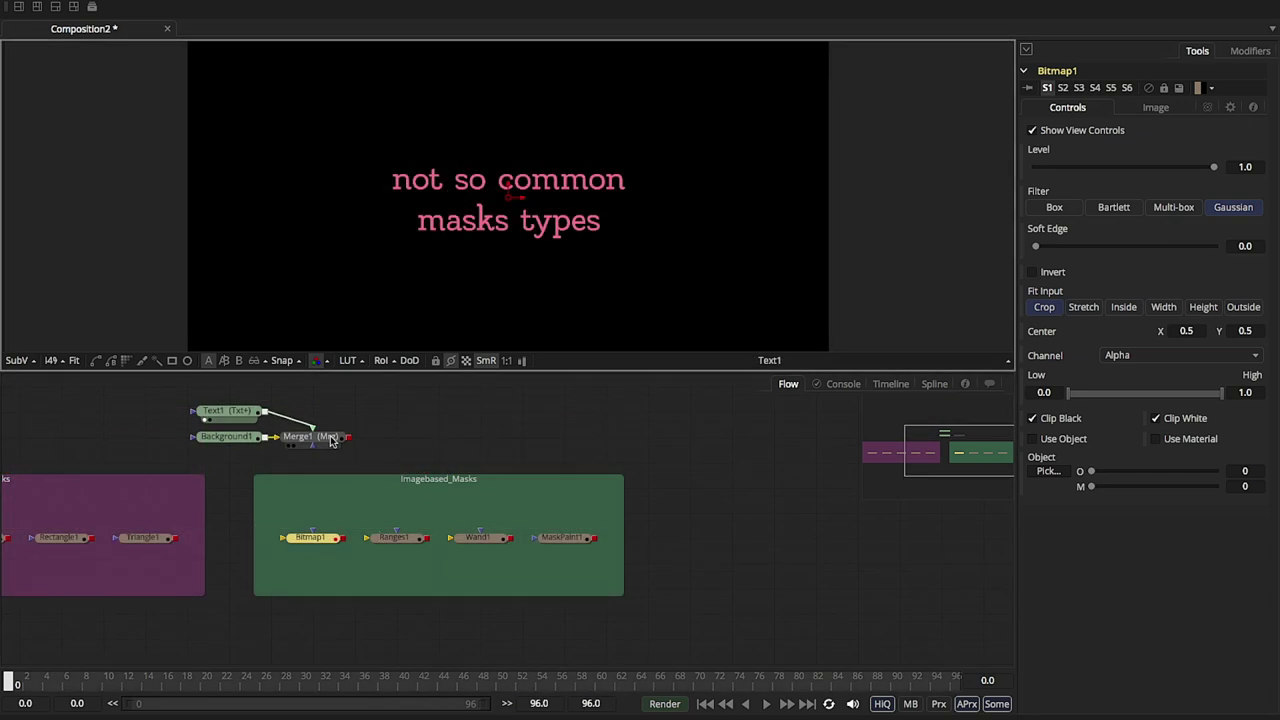
click(405, 280)
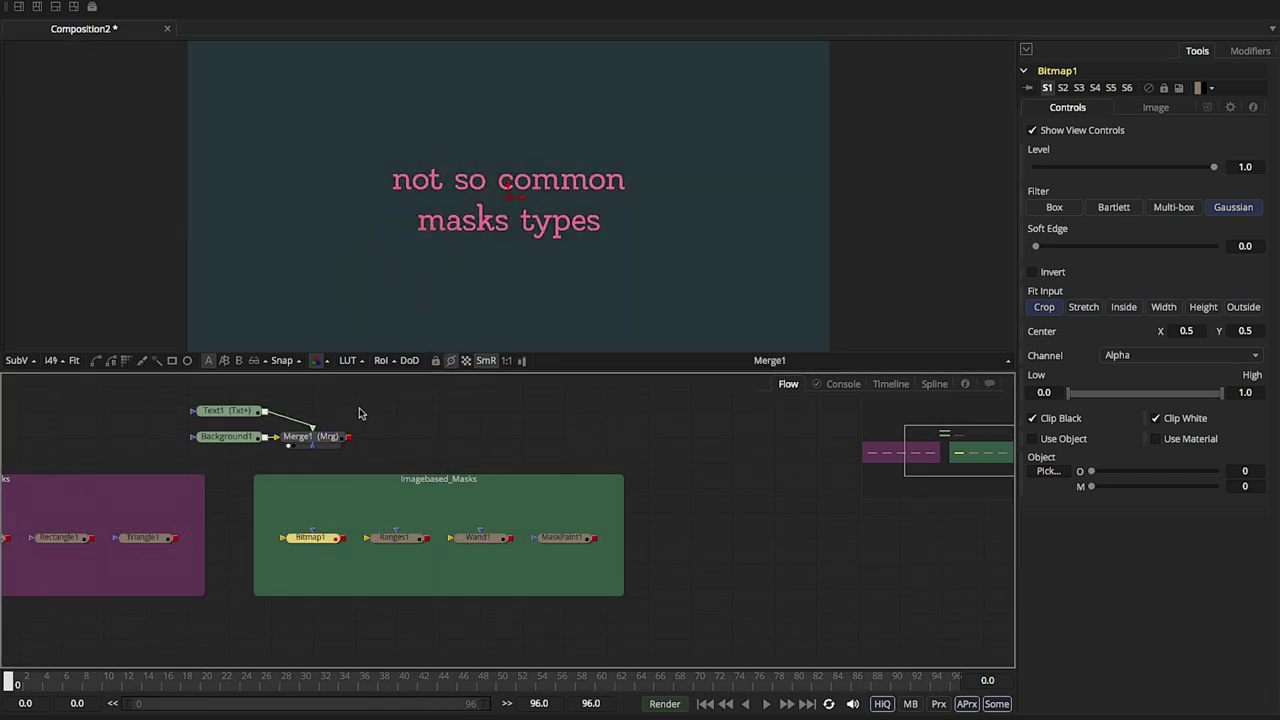
drag(328, 440, 371, 414)
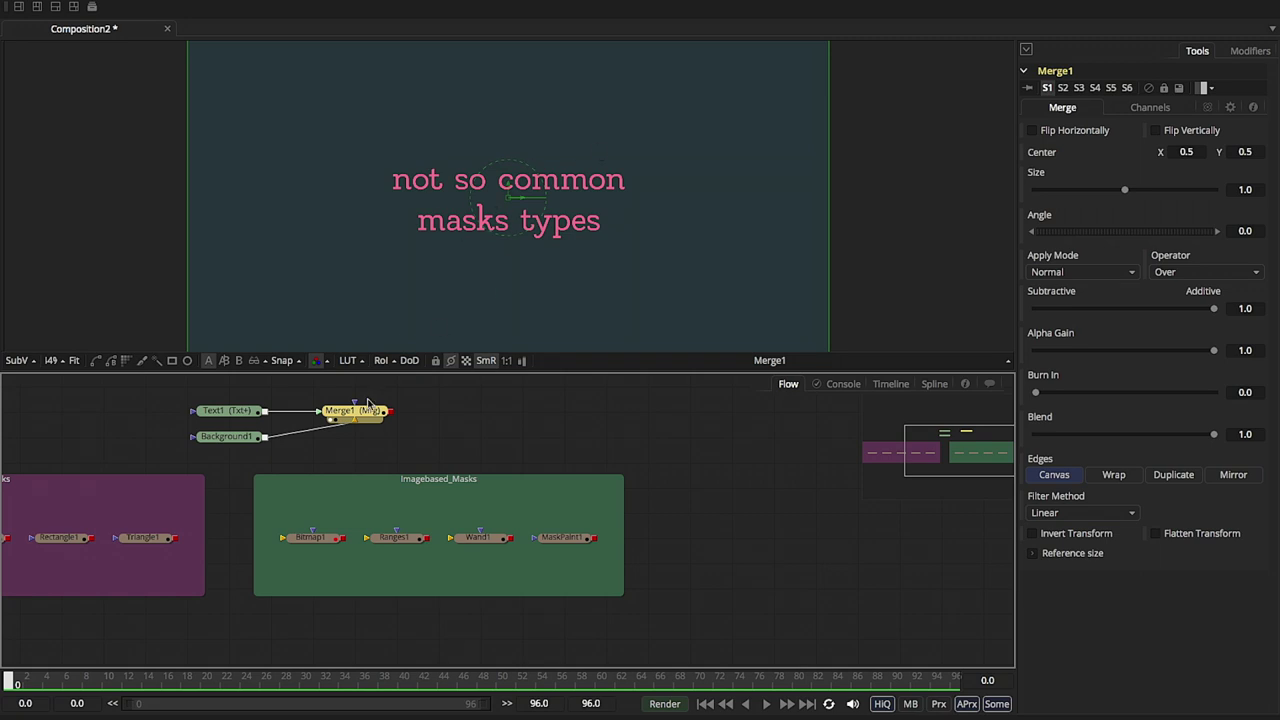
drag(390, 411, 284, 540)
click(308, 538)
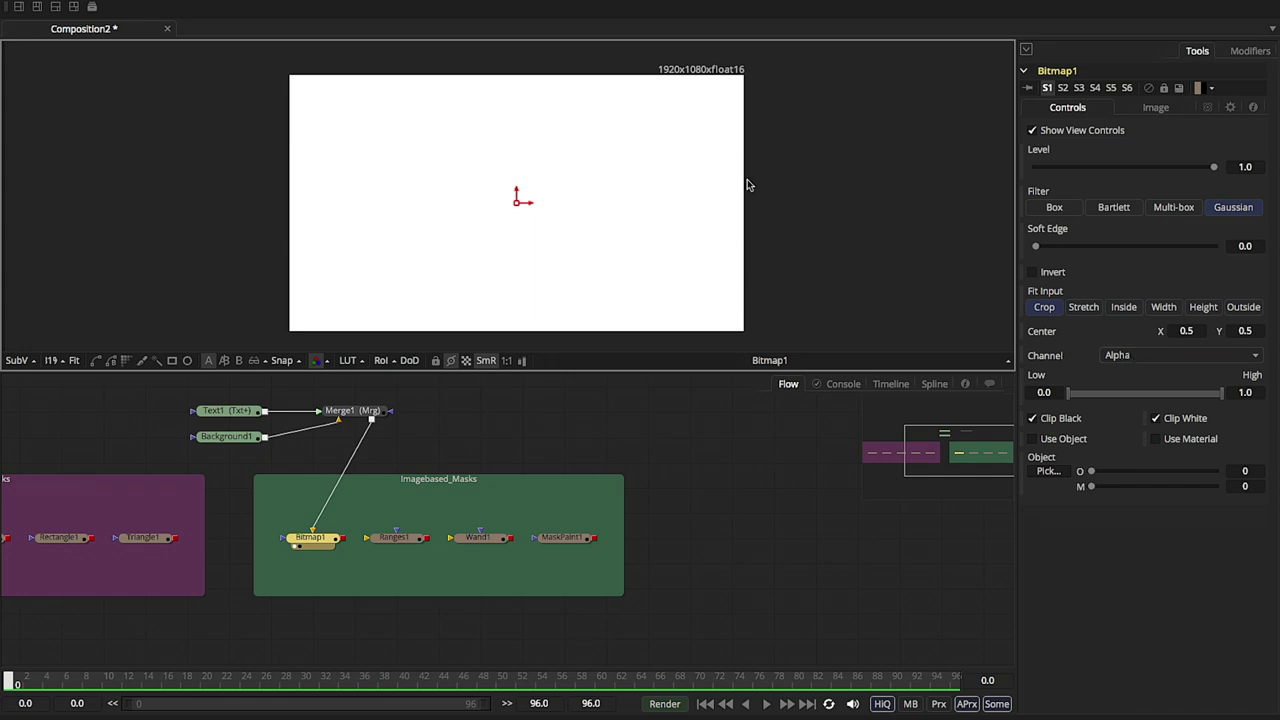
Step: View the Merge1 composite, then load Bitmap1 into the viewer showing a white frame
drag(356, 411, 484, 214)
click(466, 356)
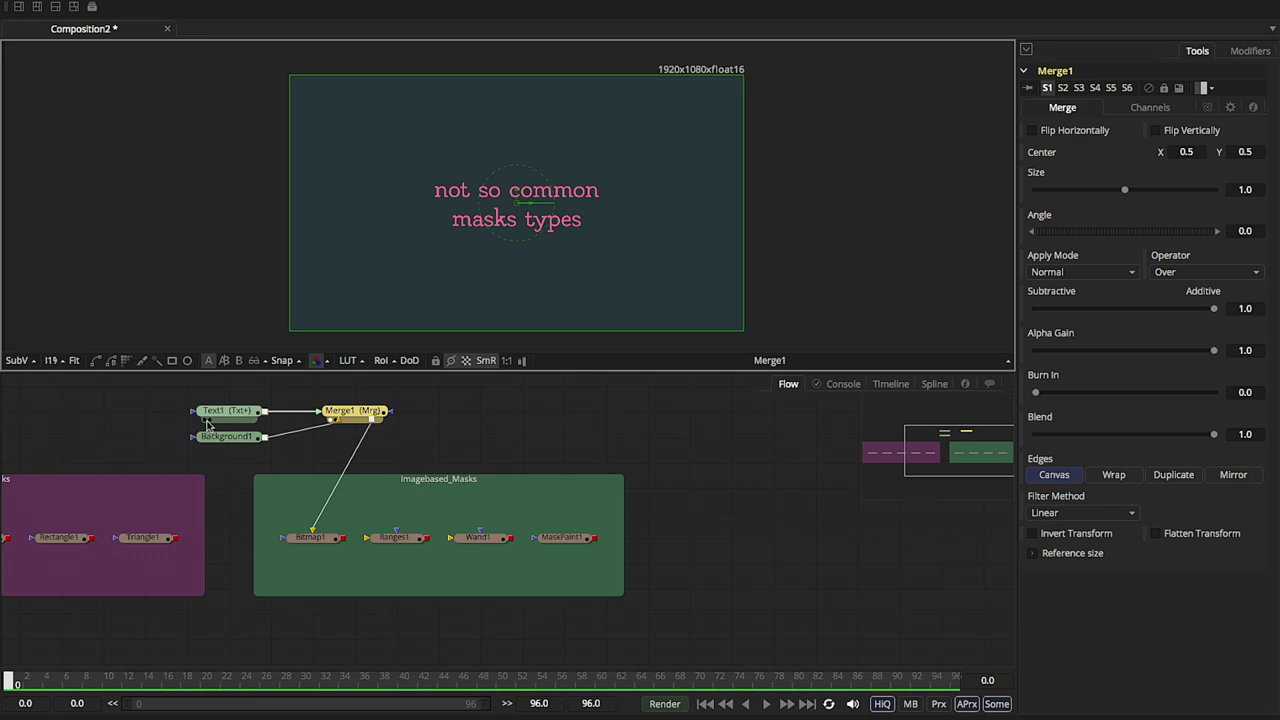
click(466, 360)
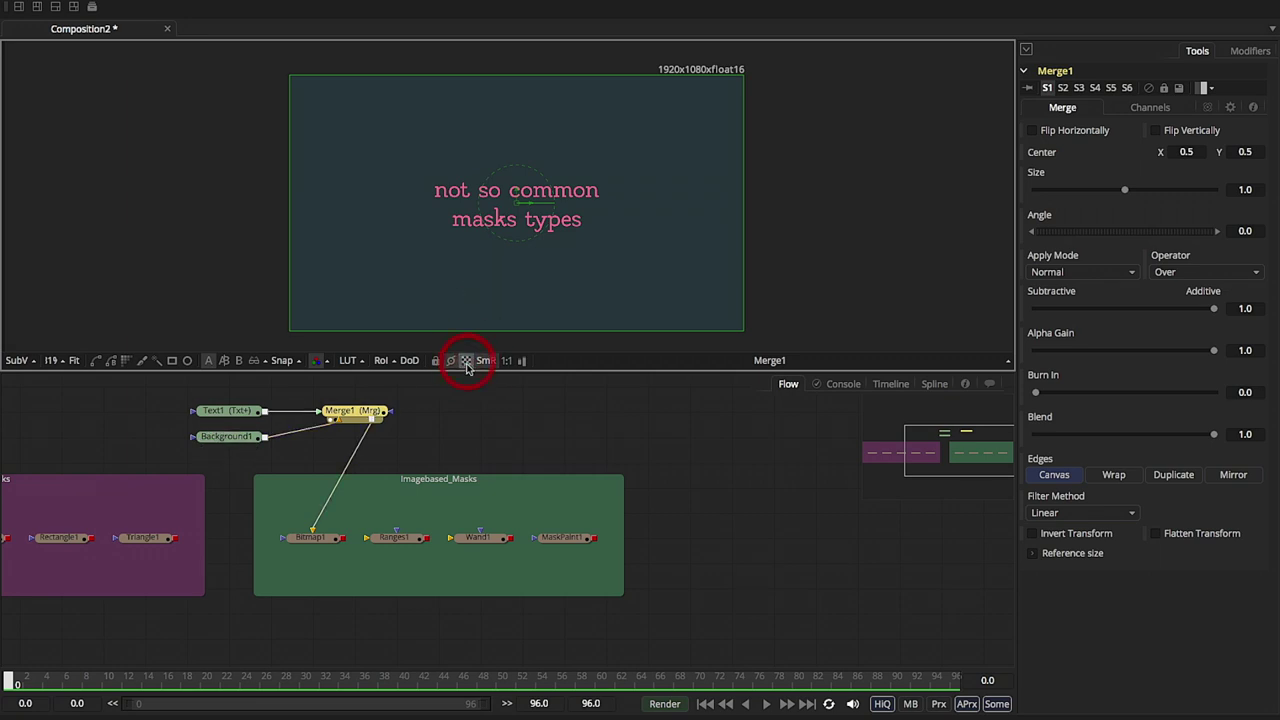
drag(313, 535, 586, 214)
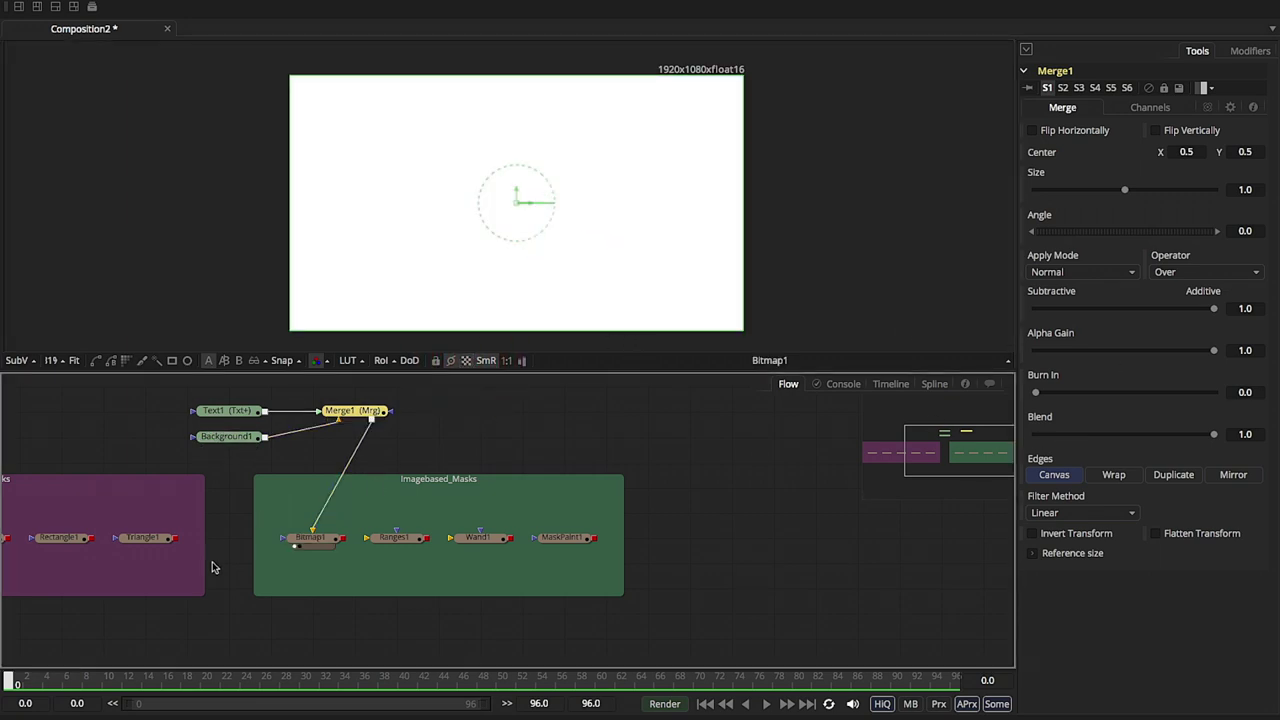
Step: Set Bitmap1's Channel to Luminance with Low about 0.215 and High about 0.441
click(312, 538)
click(1150, 358)
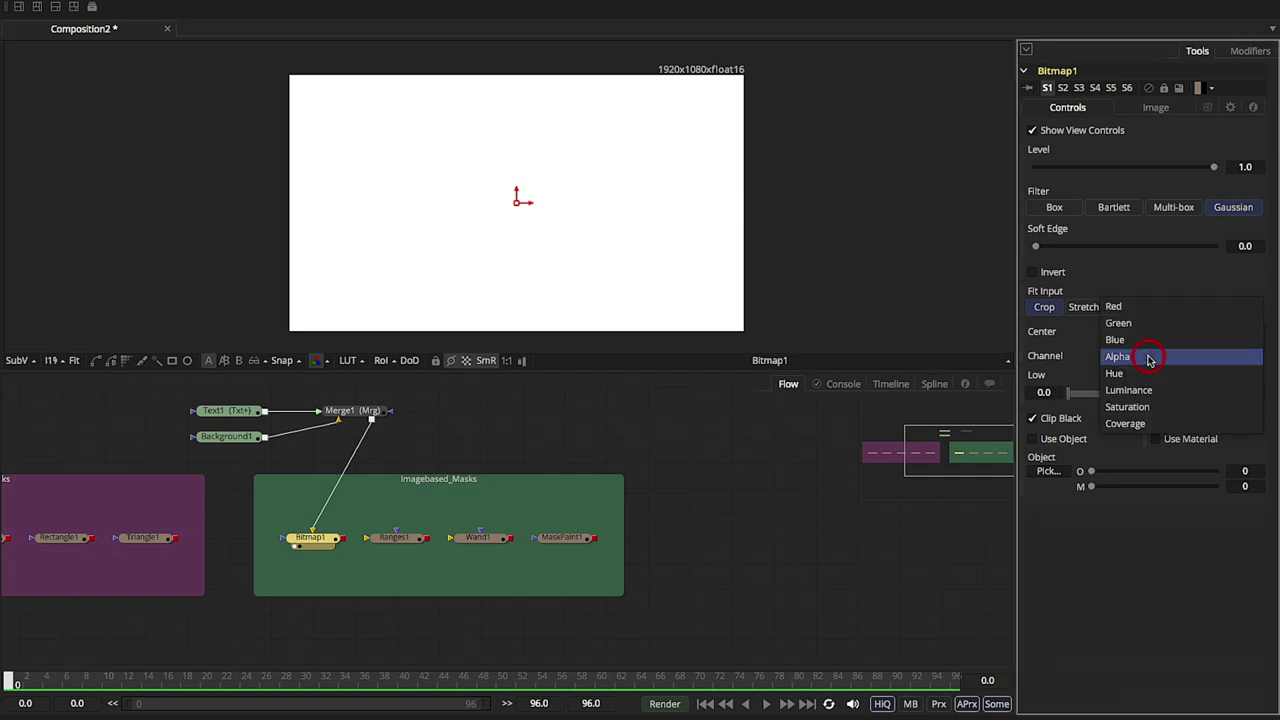
click(1148, 392)
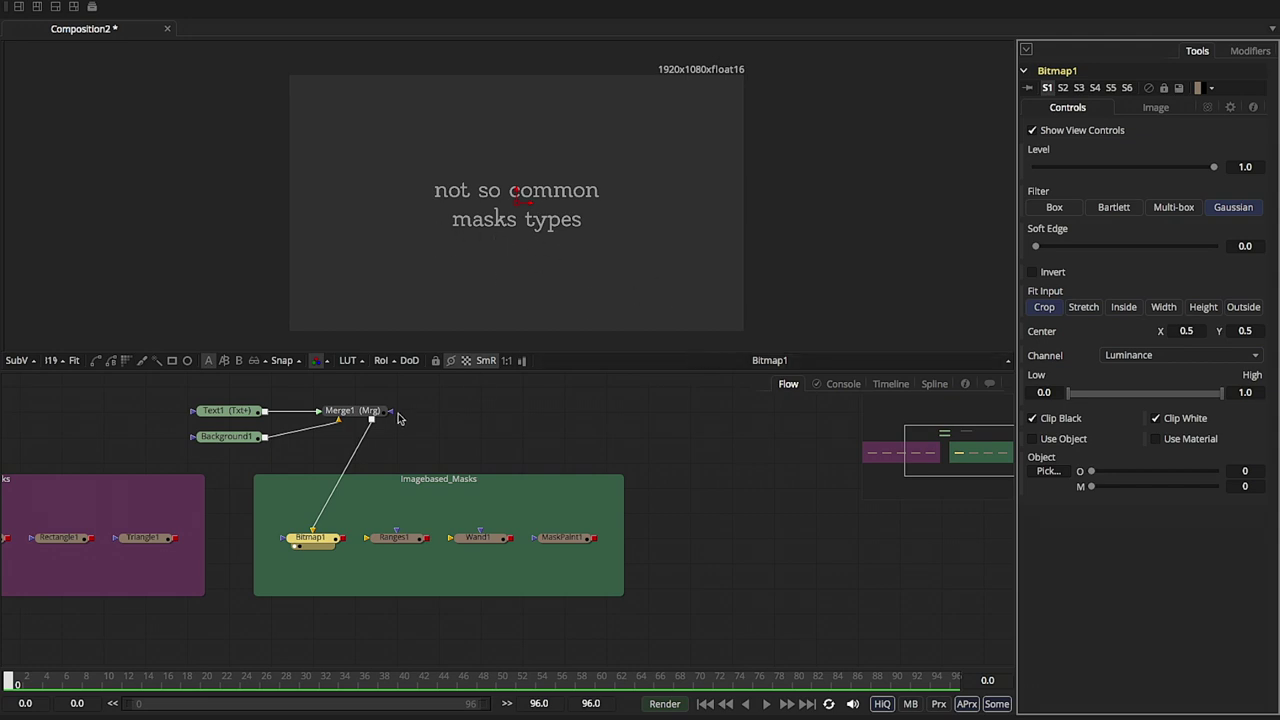
drag(360, 411, 420, 268)
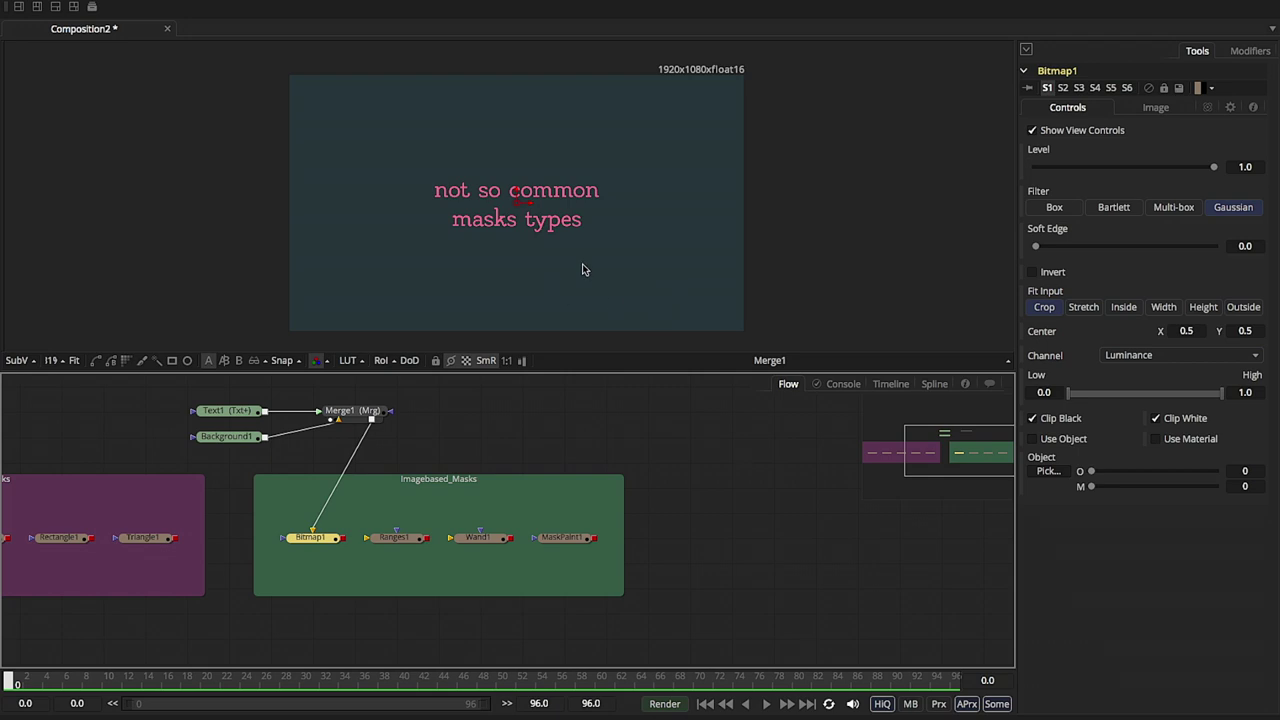
drag(310, 537, 445, 305)
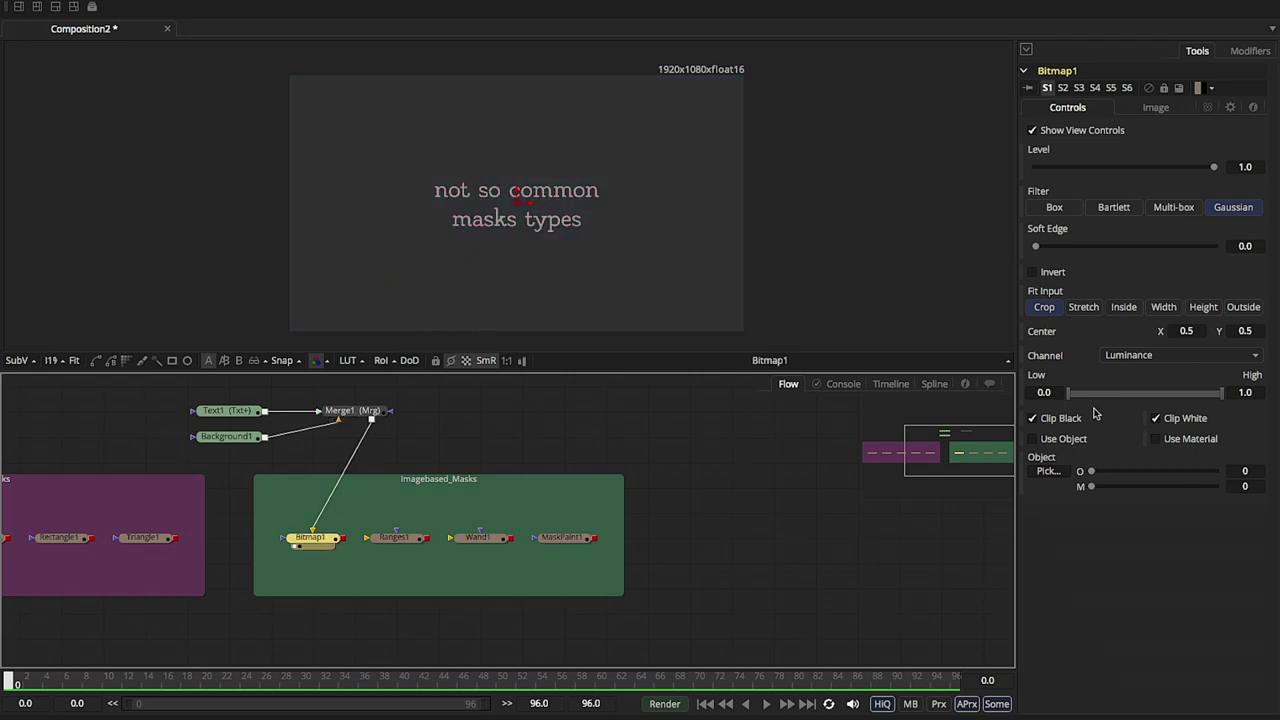
drag(1069, 395, 1096, 395)
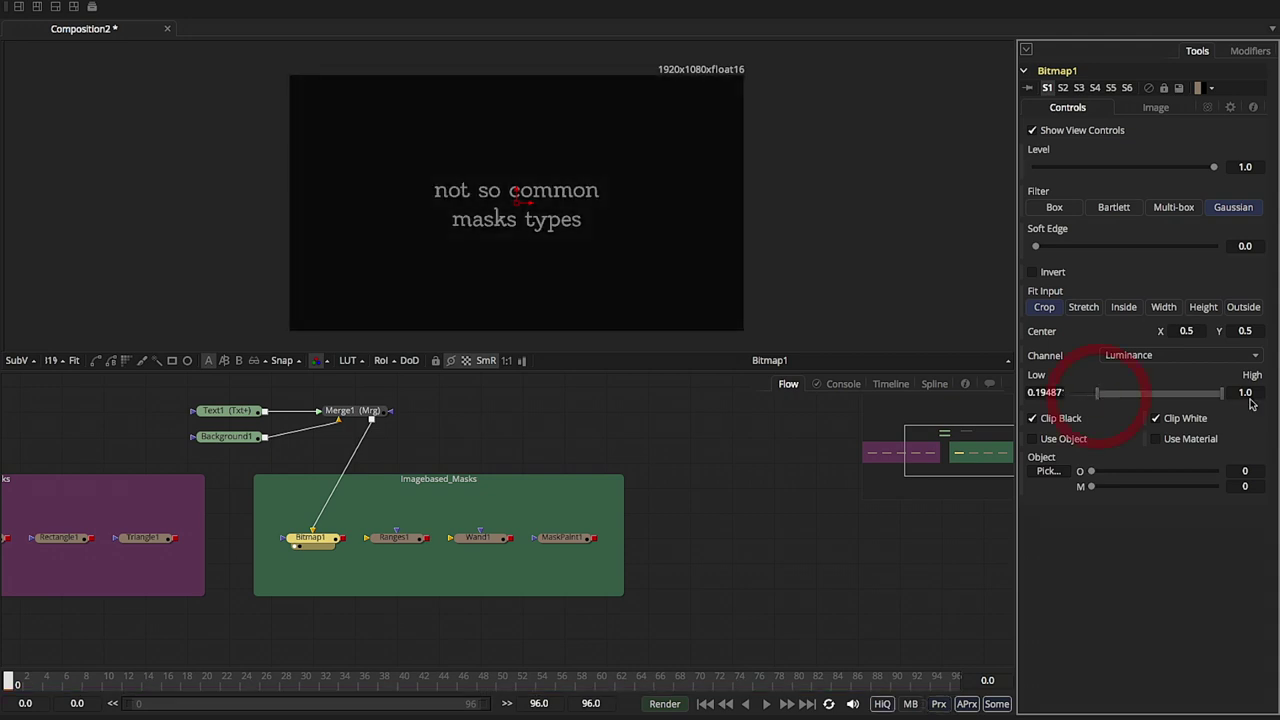
drag(1226, 393, 1140, 391)
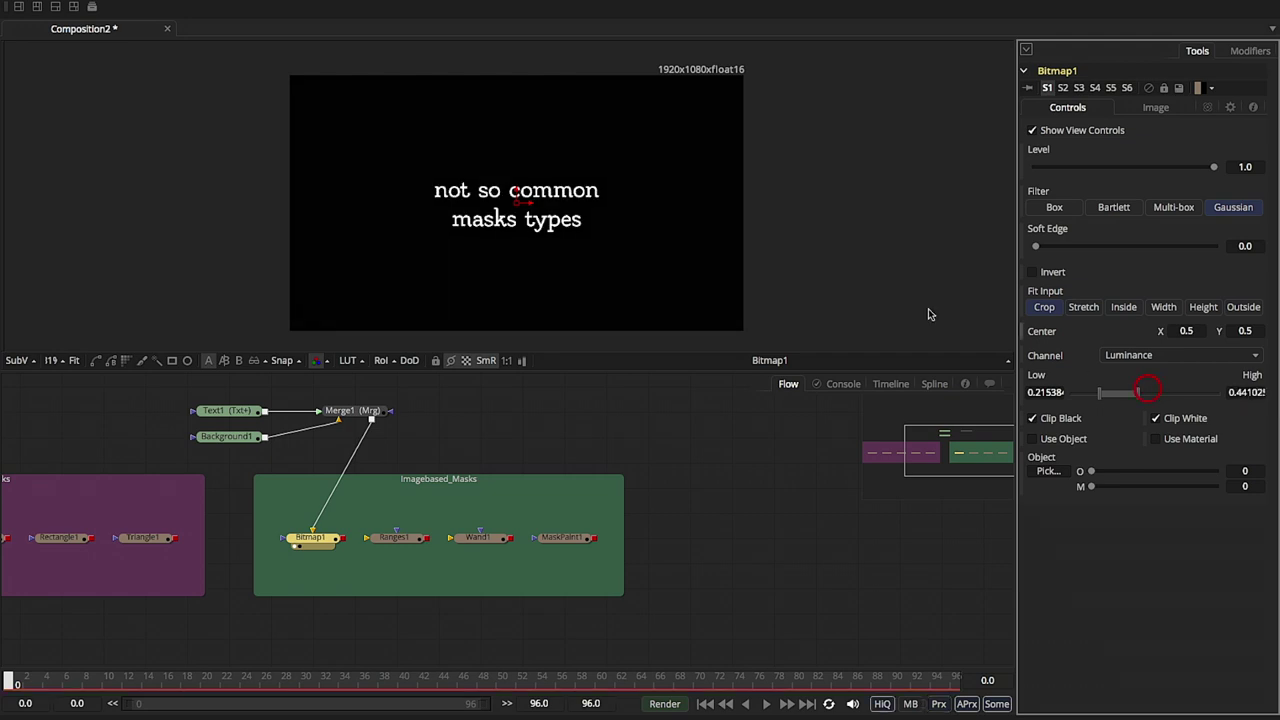
Step: Add a Color Corrector node after Merge1 using the tool search
click(356, 411)
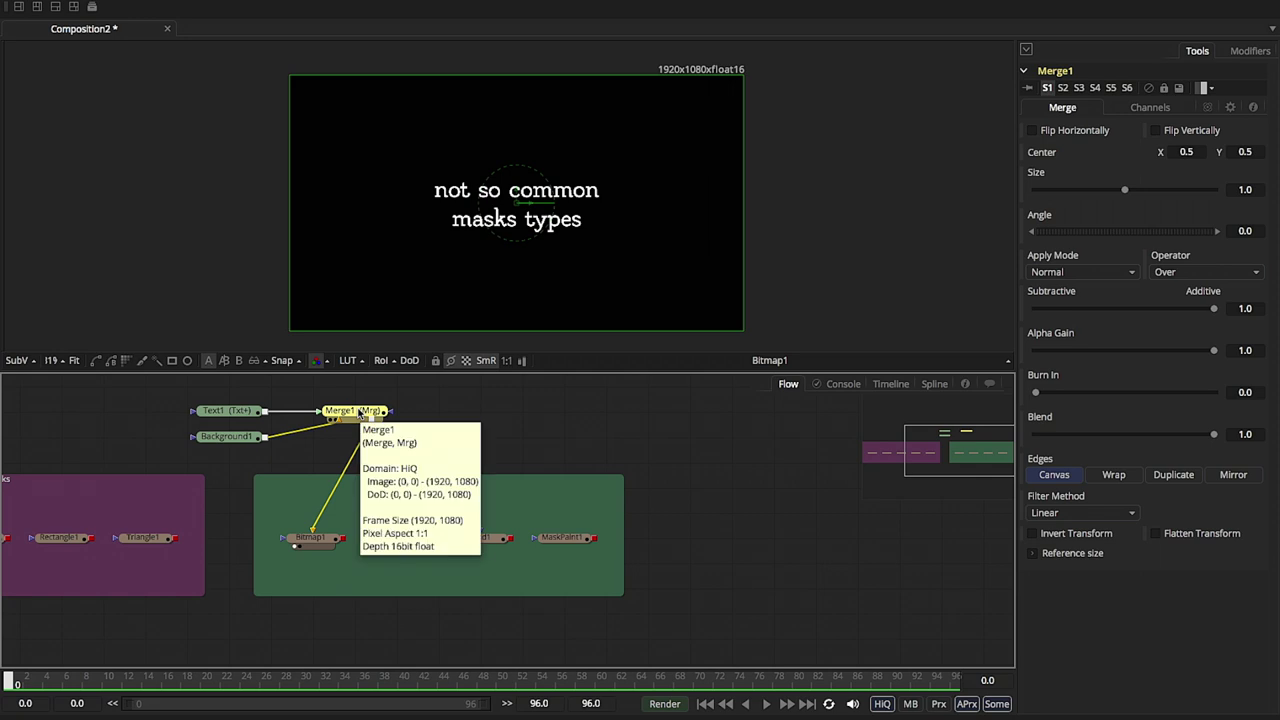
key(ctrl+space)
text(co)
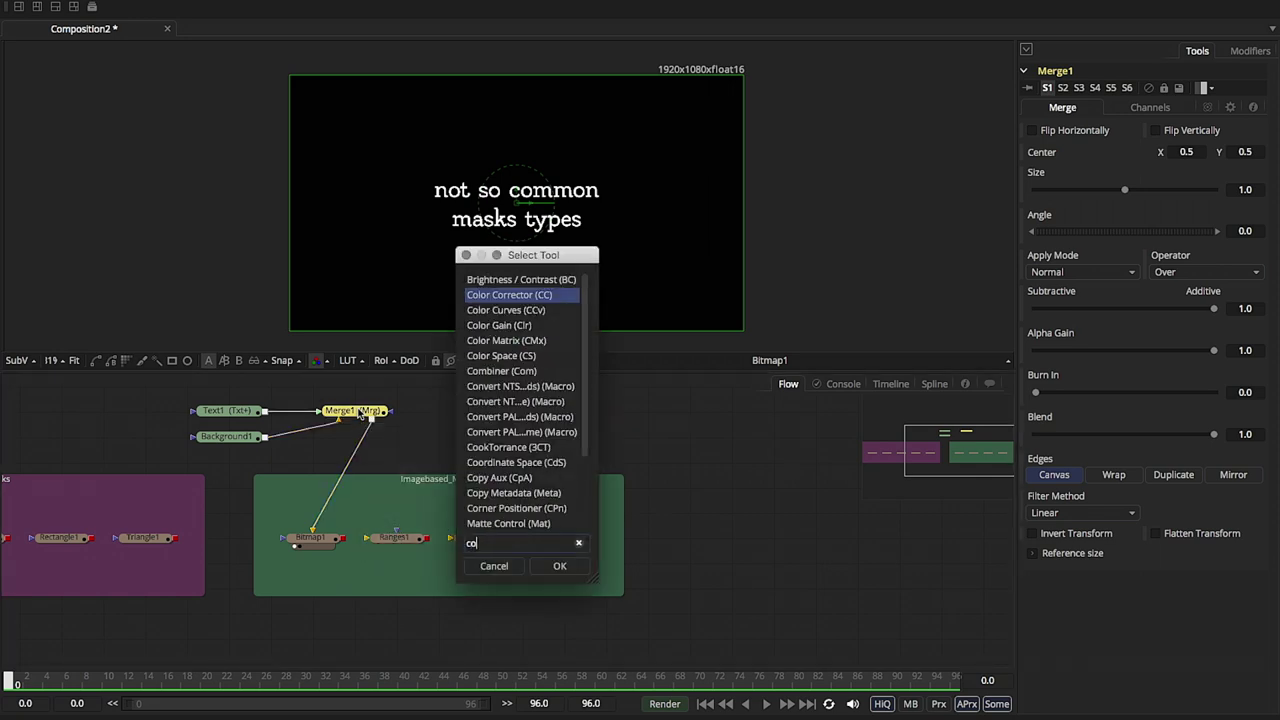
key(BackSpace)
text(c)
key(Return)
drag(352, 428, 481, 423)
Step: Tint the colour corrector toward green, check Merge1 and Bitmap1, and reconnect Bitmap1 as its mask
key(1)
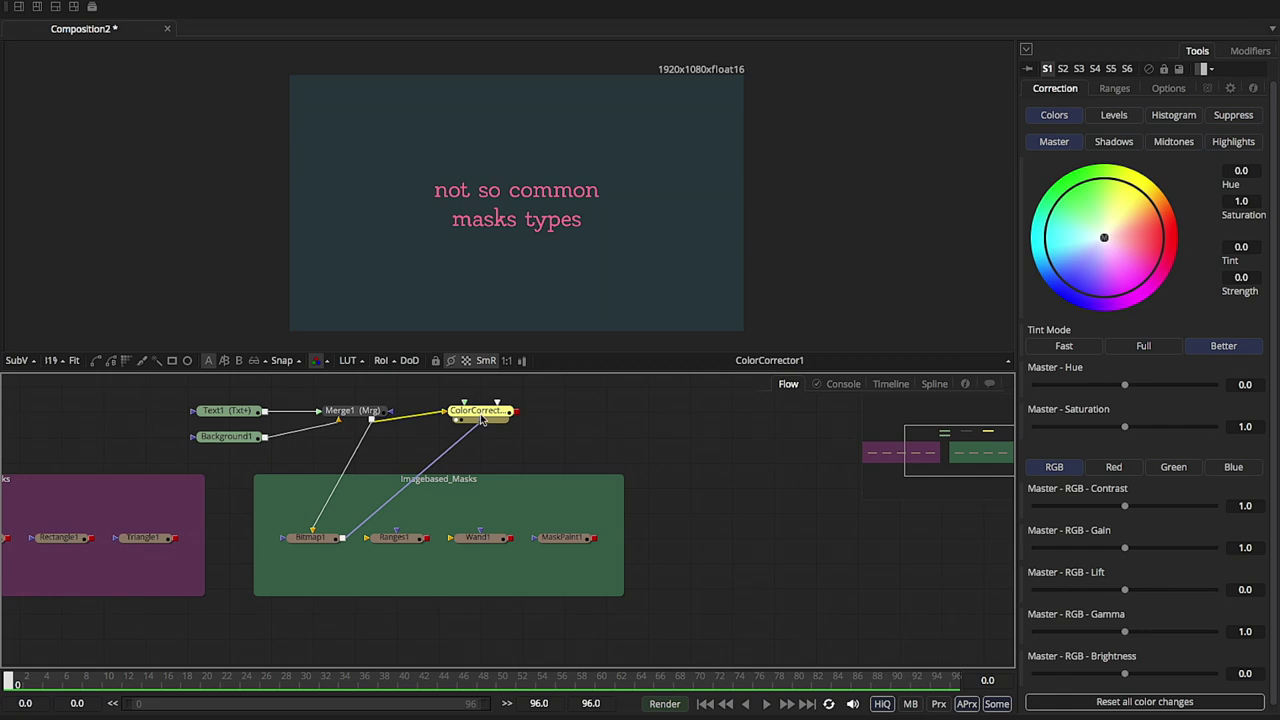
drag(1100, 242, 1103, 197)
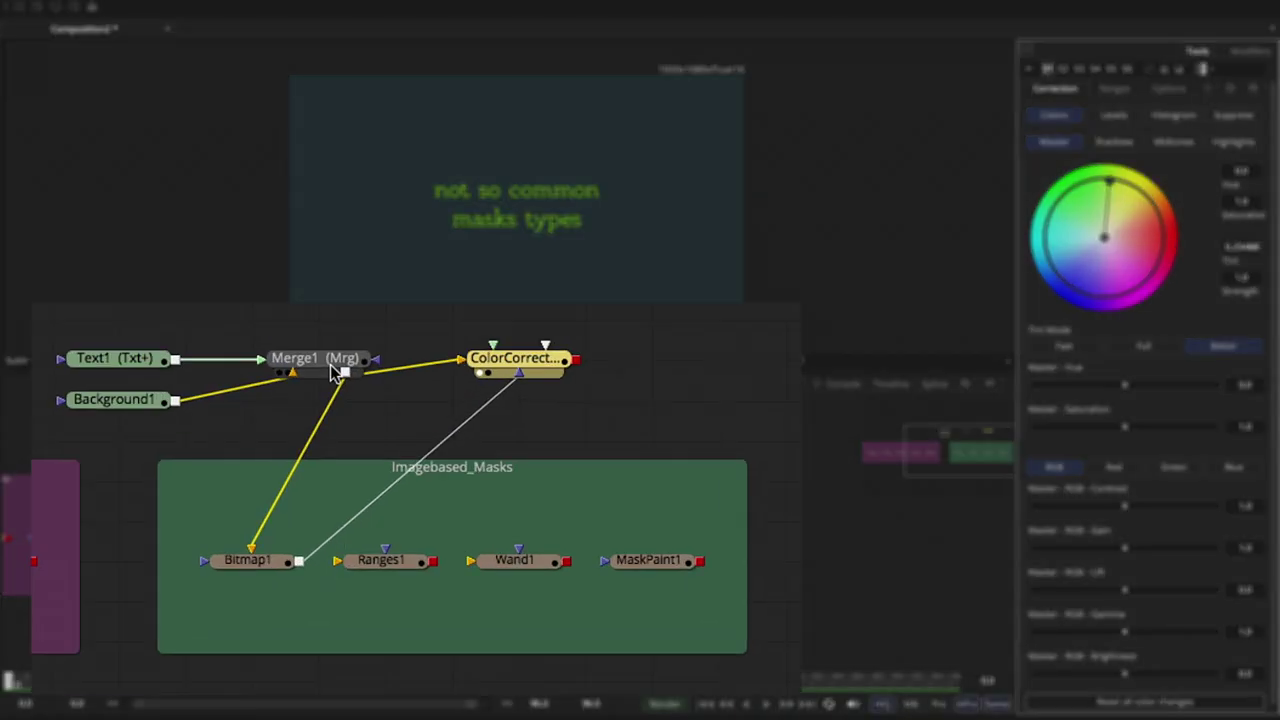
click(287, 367)
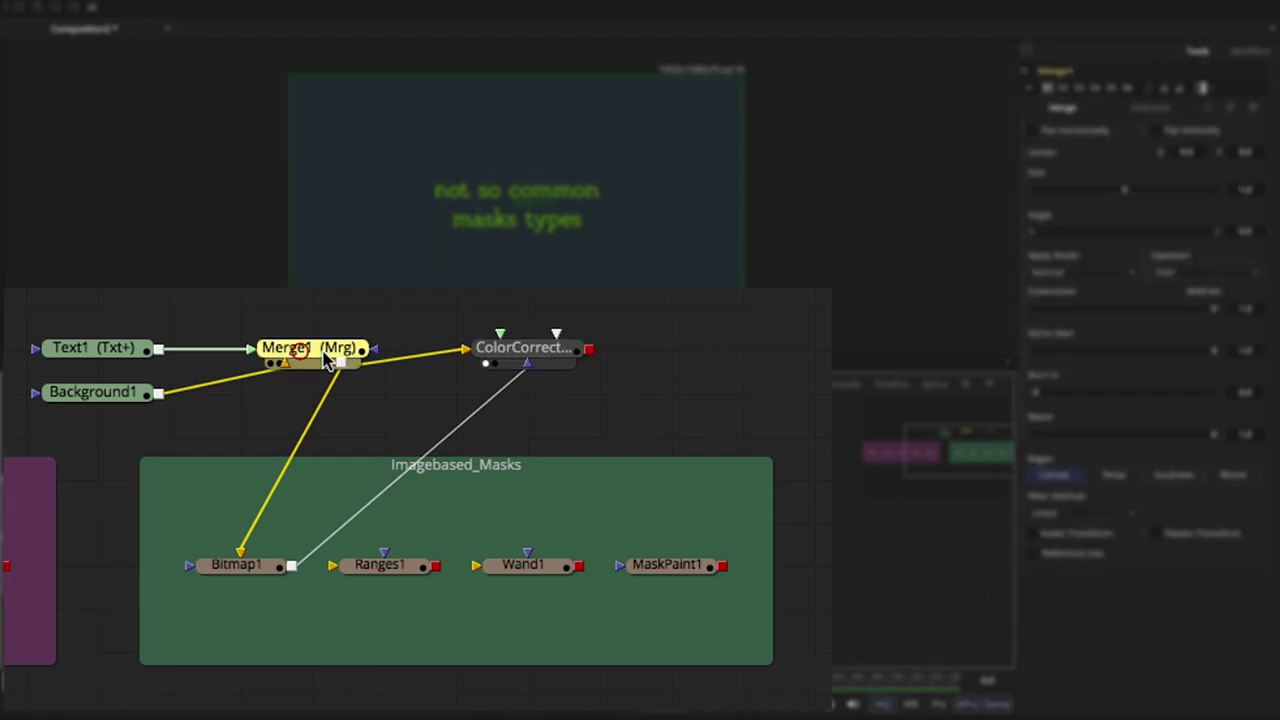
click(260, 570)
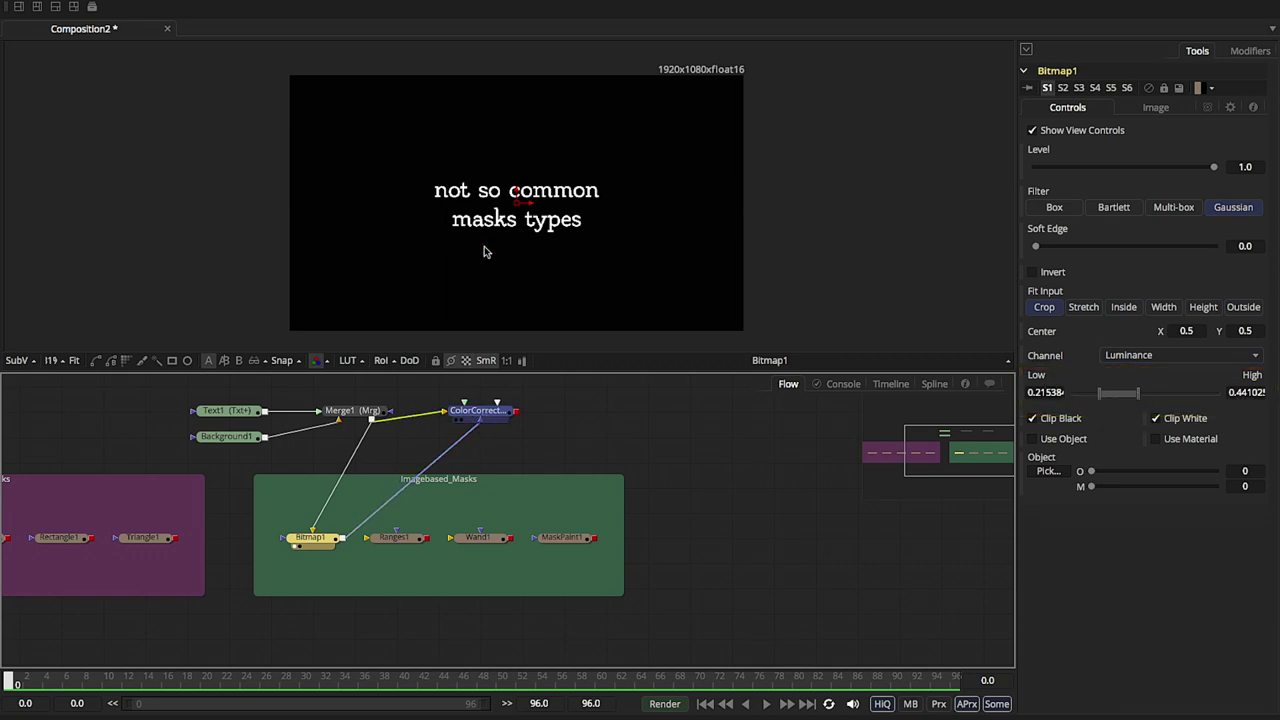
drag(483, 252, 476, 254)
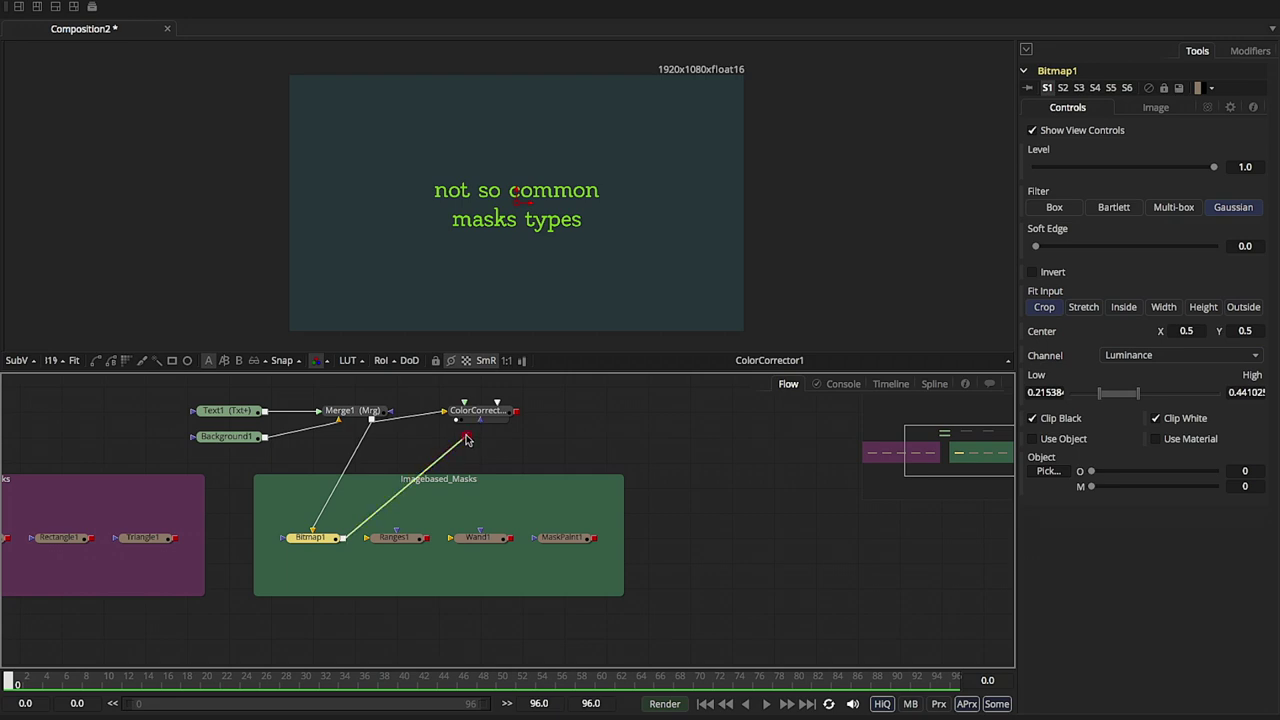
drag(480, 420, 462, 234)
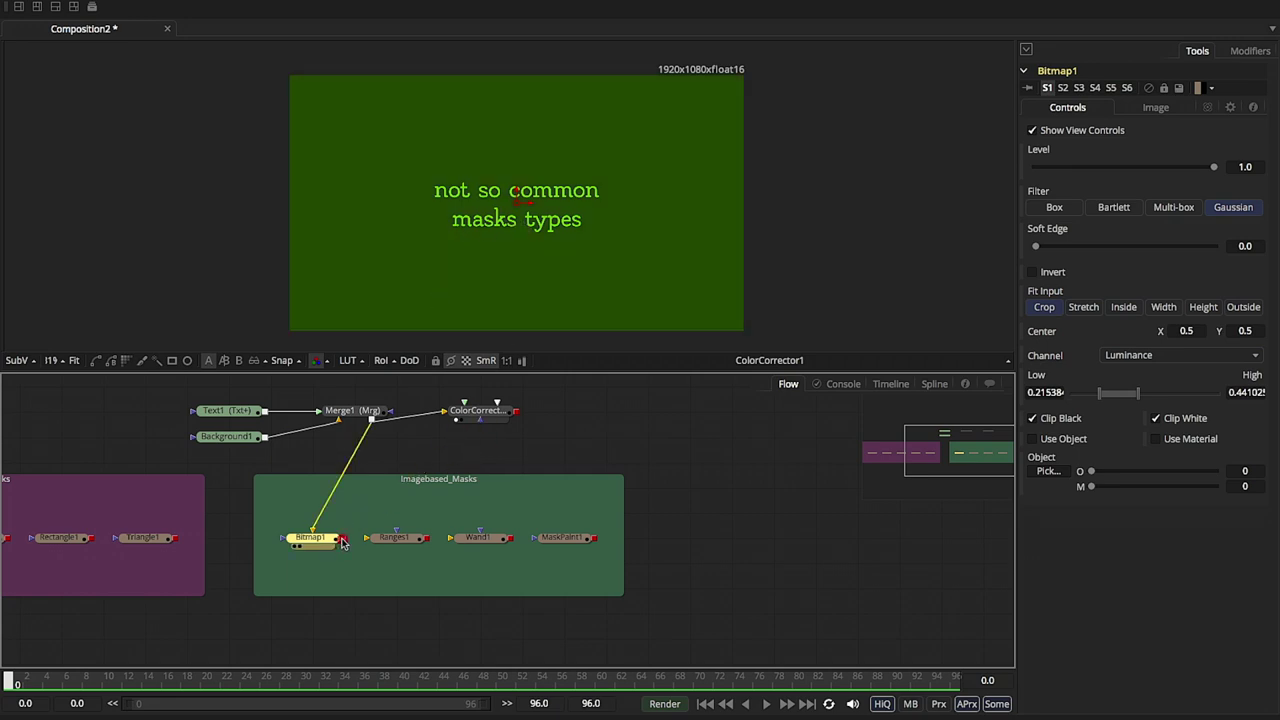
drag(341, 540, 478, 428)
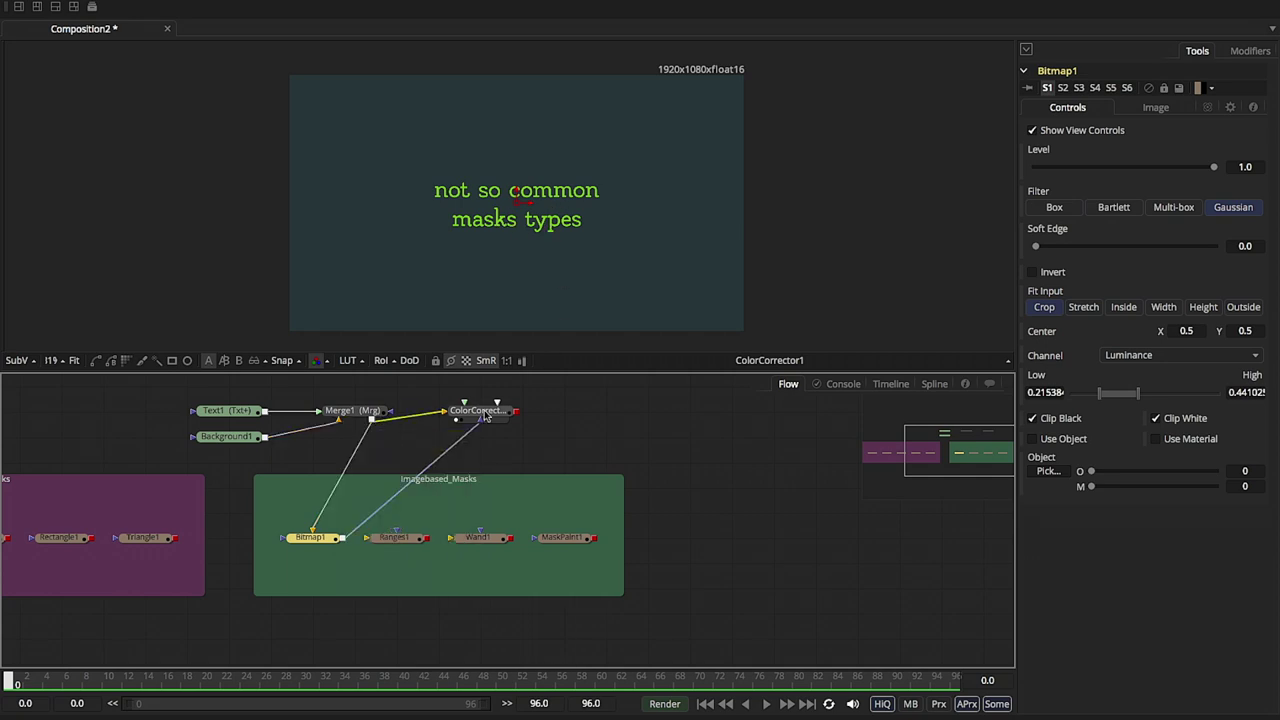
Step: In Ranges1's Shadows luminance curve, shift the top point left to about X 0.0034, Y 1.0
click(396, 537)
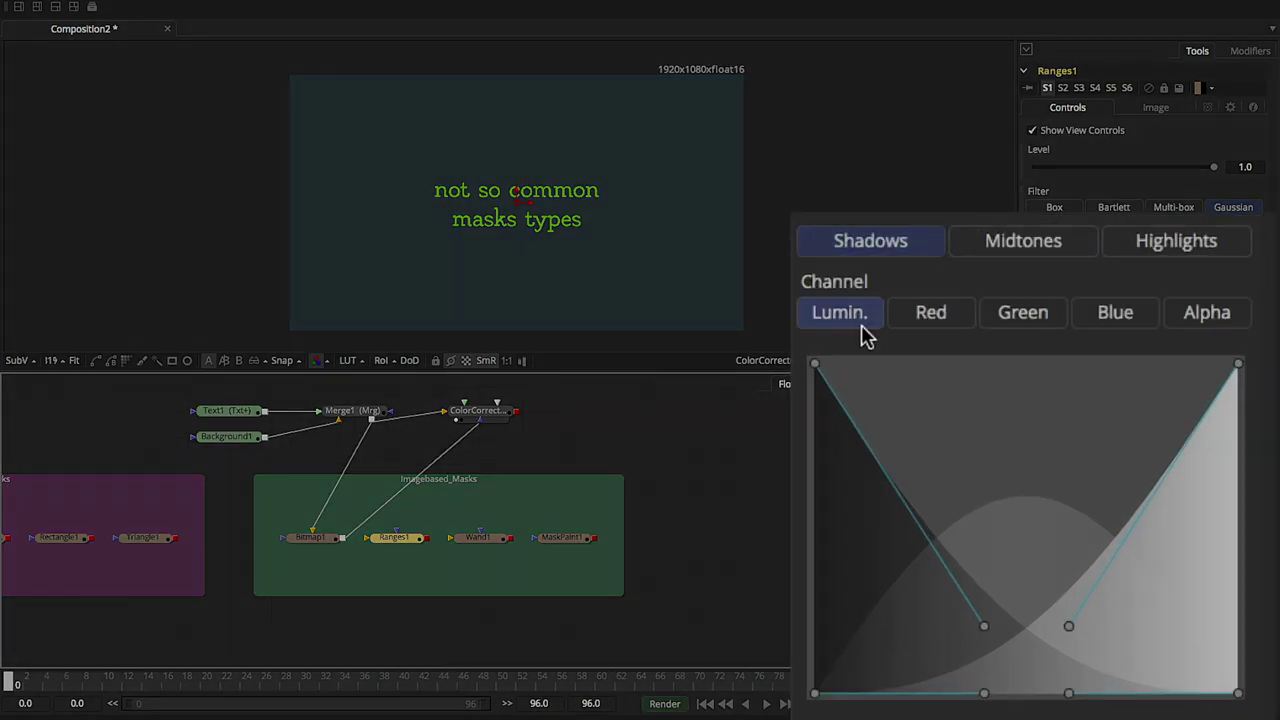
click(1114, 314)
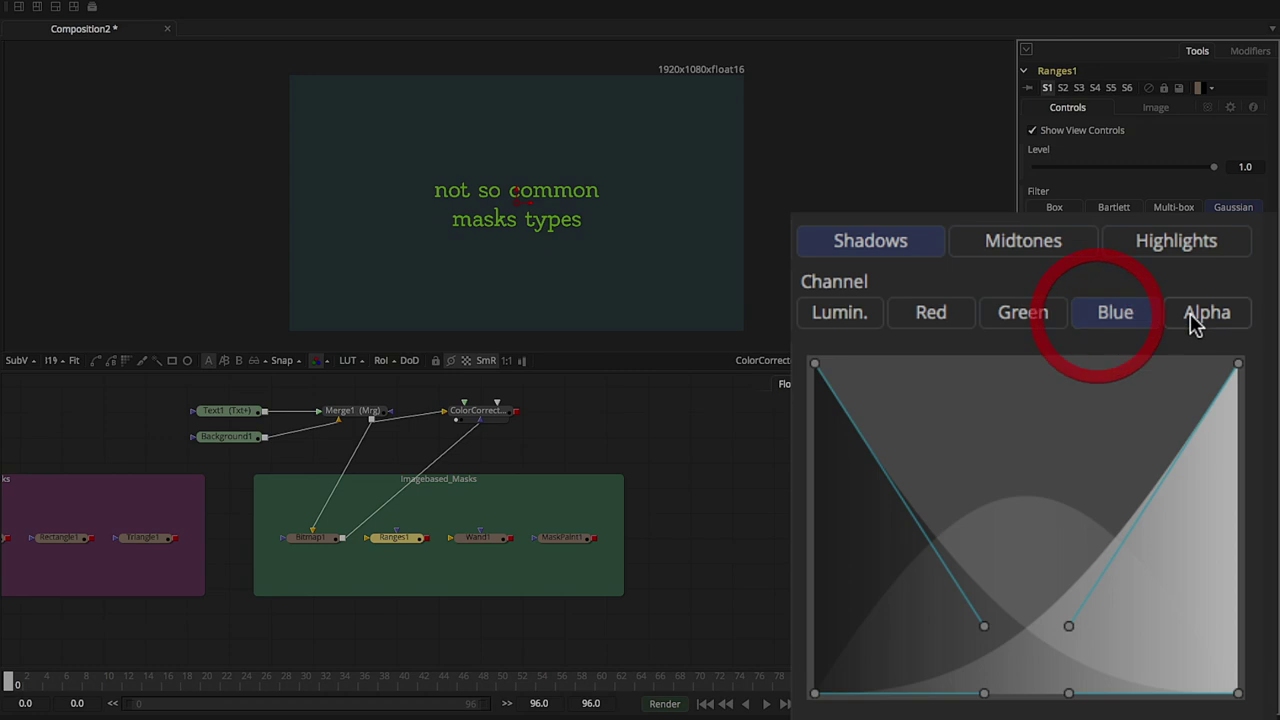
click(845, 315)
drag(816, 366, 816, 382)
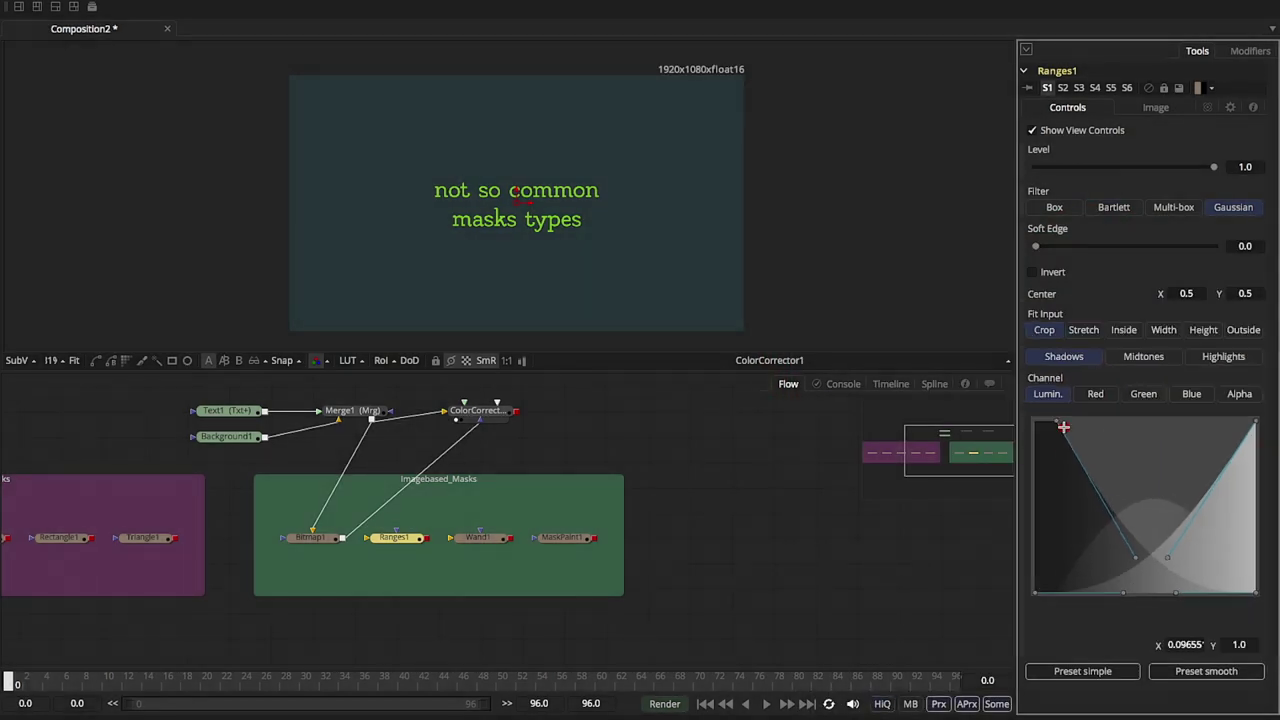
drag(1038, 432, 1037, 434)
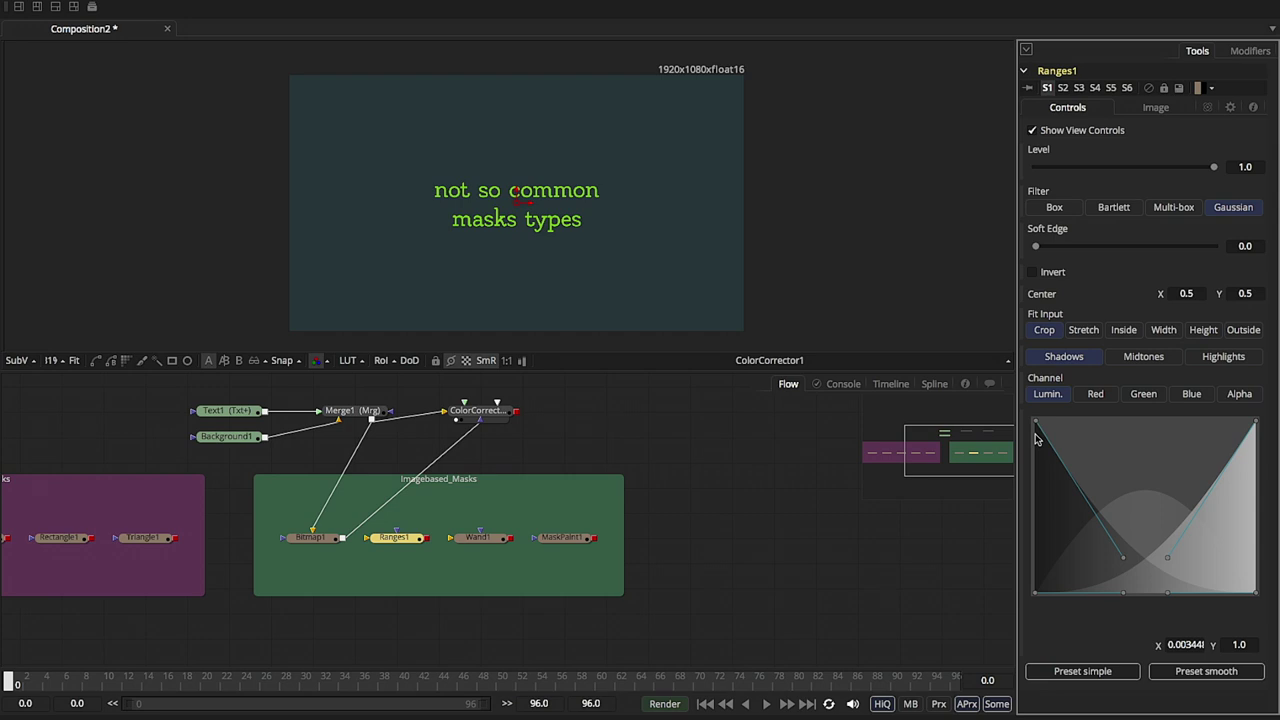
Step: Delete ColorCorrector1 and feed Merge1's output into Wand1
click(493, 546)
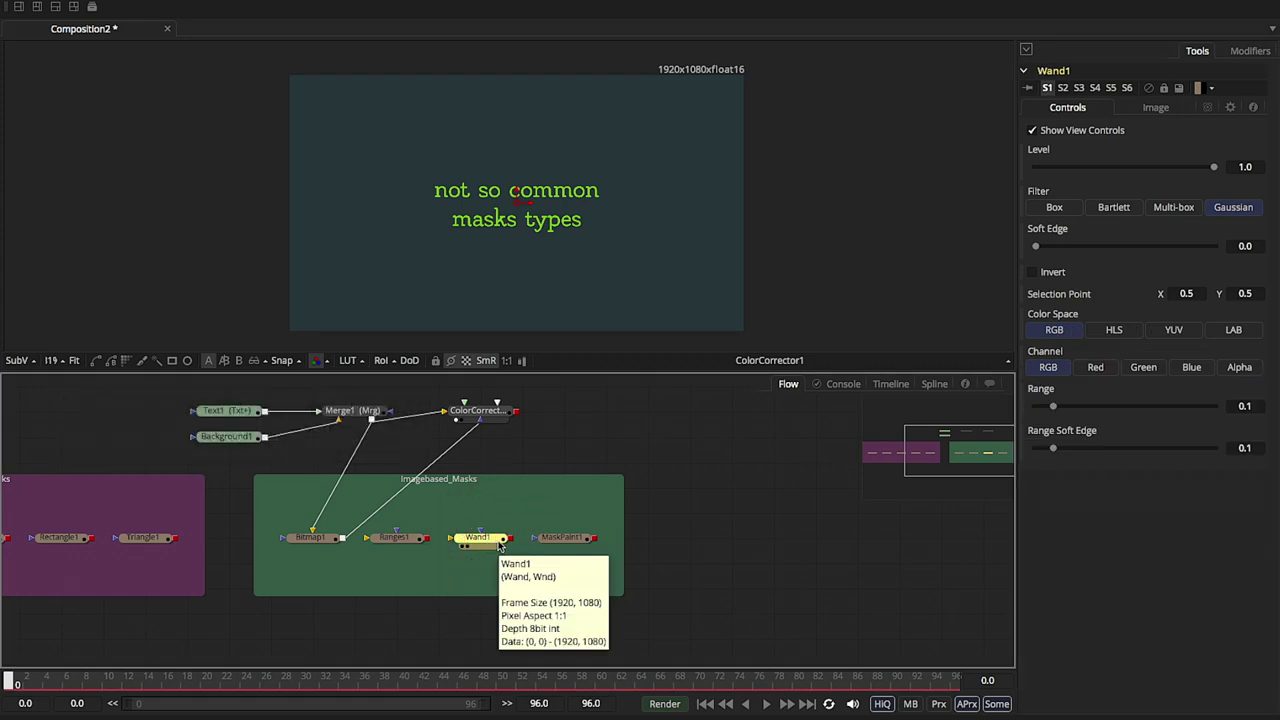
drag(517, 202, 605, 225)
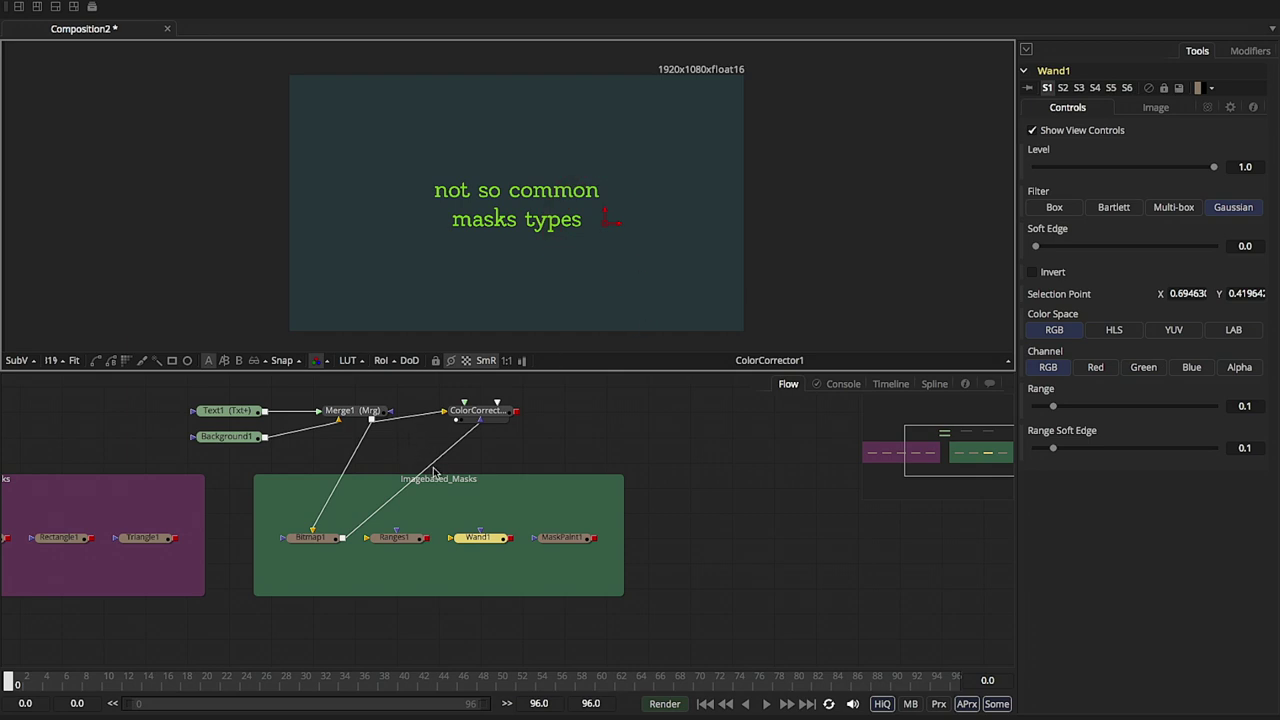
click(479, 412)
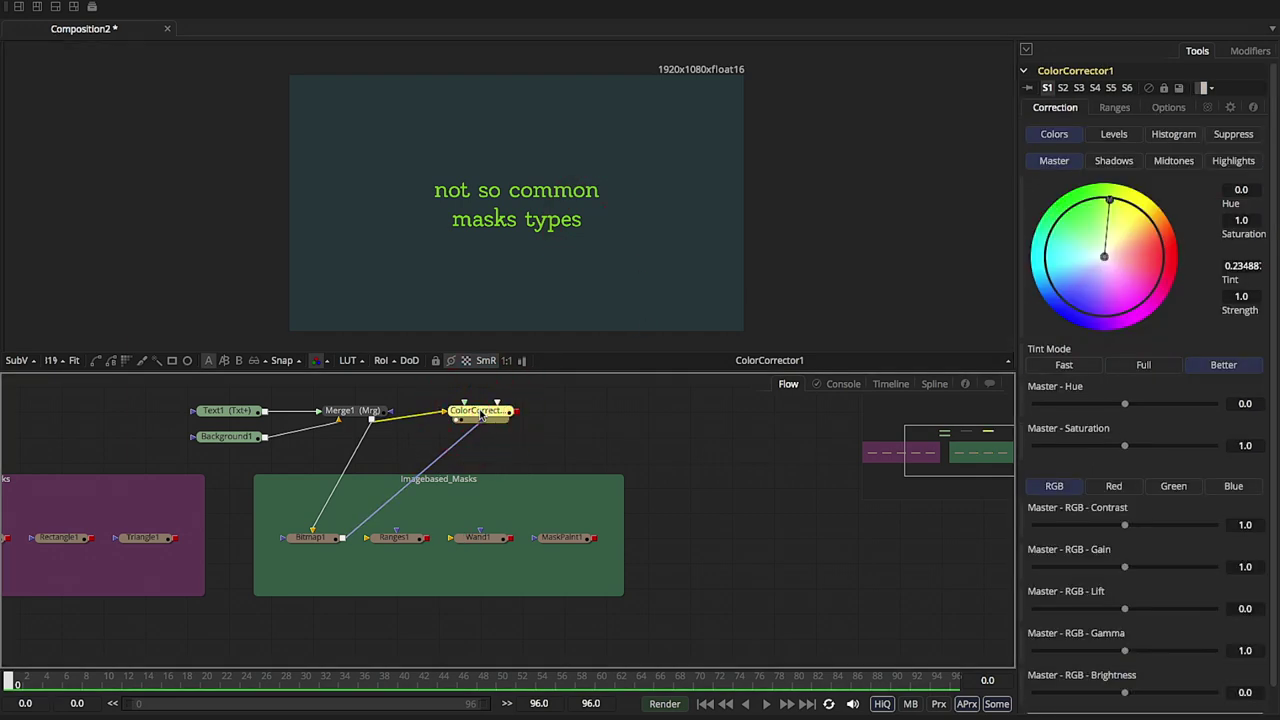
key(Delete)
drag(313, 529, 323, 514)
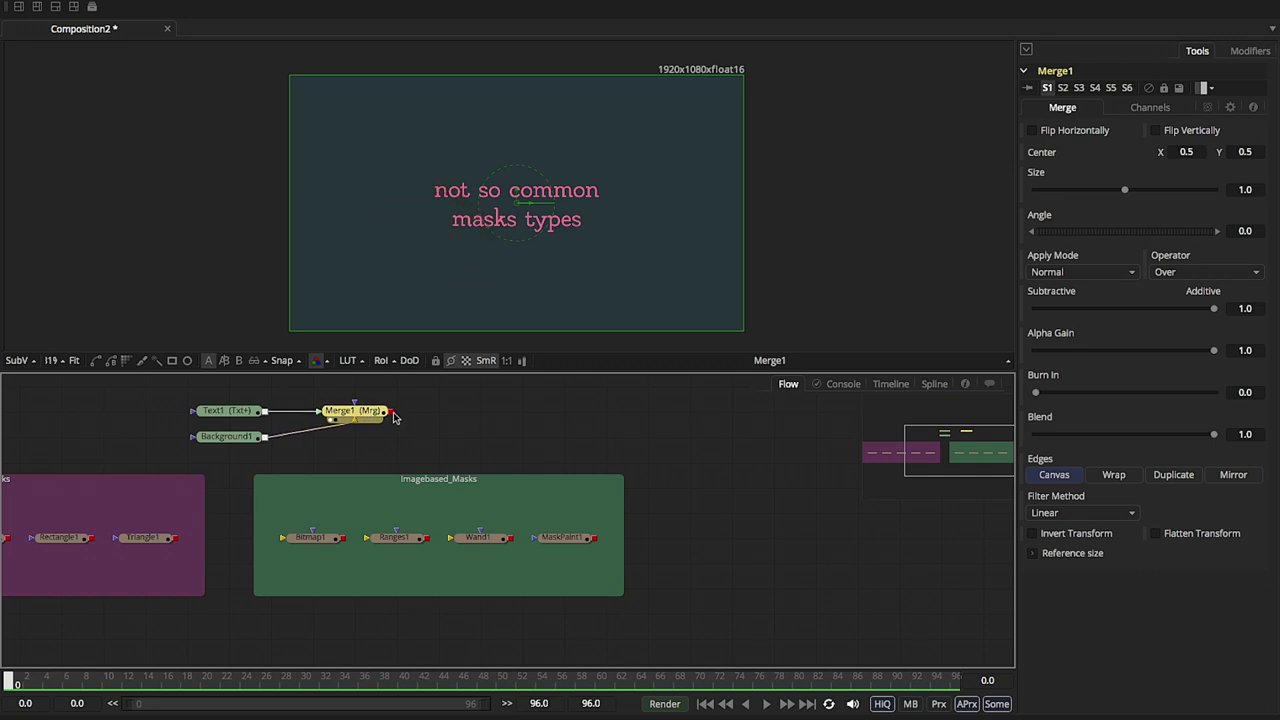
drag(393, 412, 455, 538)
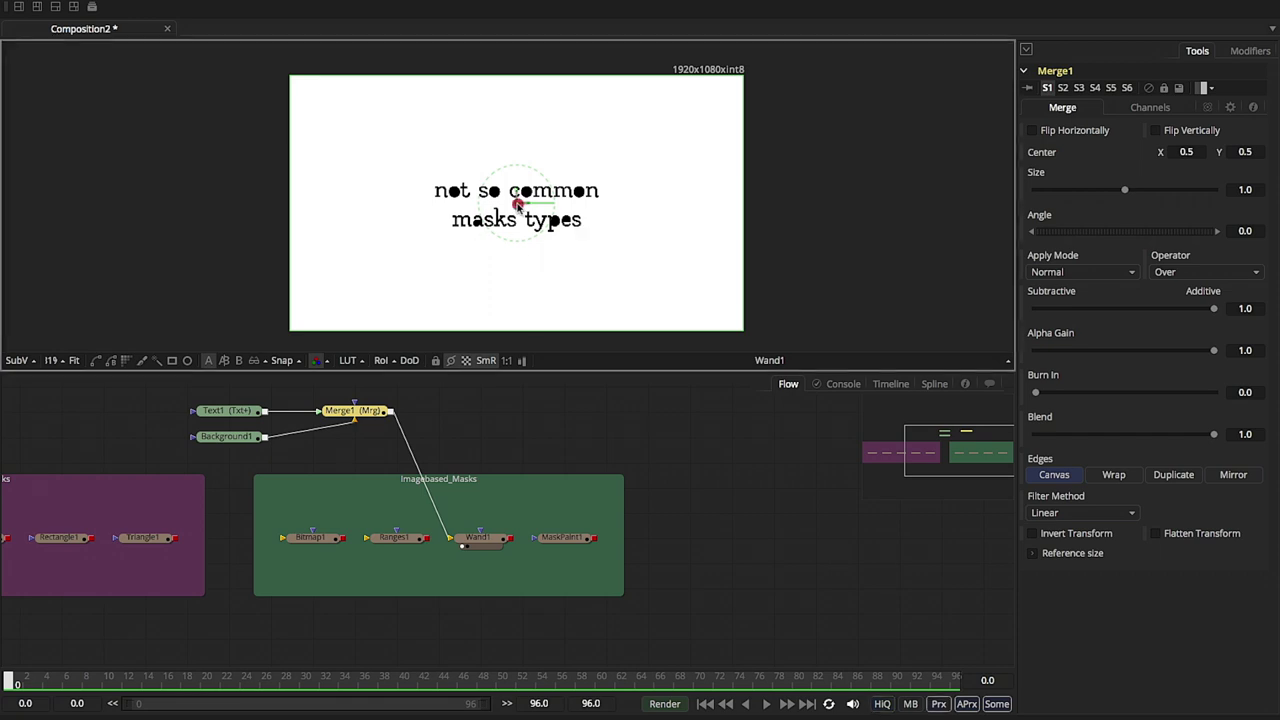
drag(520, 210, 457, 205)
key(ctrl+z)
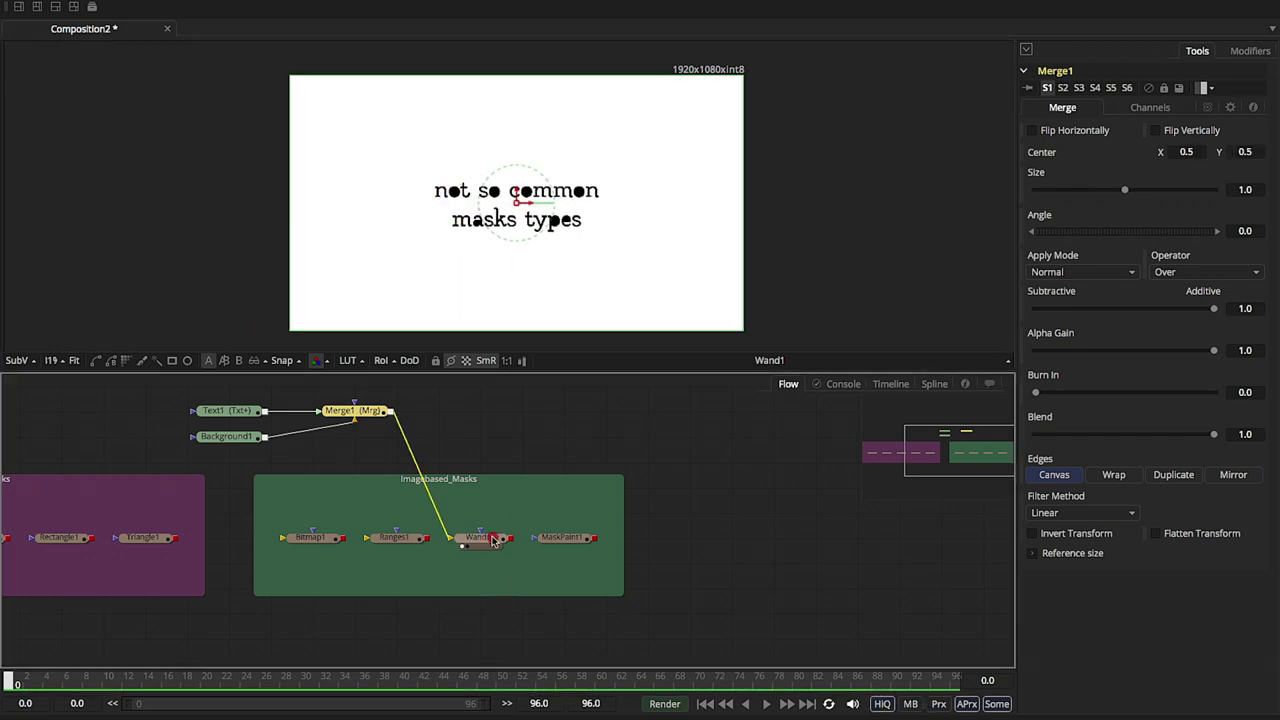
Step: Place Wand1's selection point on the 'n' of common, Range about 0.796, Range Soft Edge about 0.54
click(482, 538)
click(621, 231)
drag(621, 231, 643, 212)
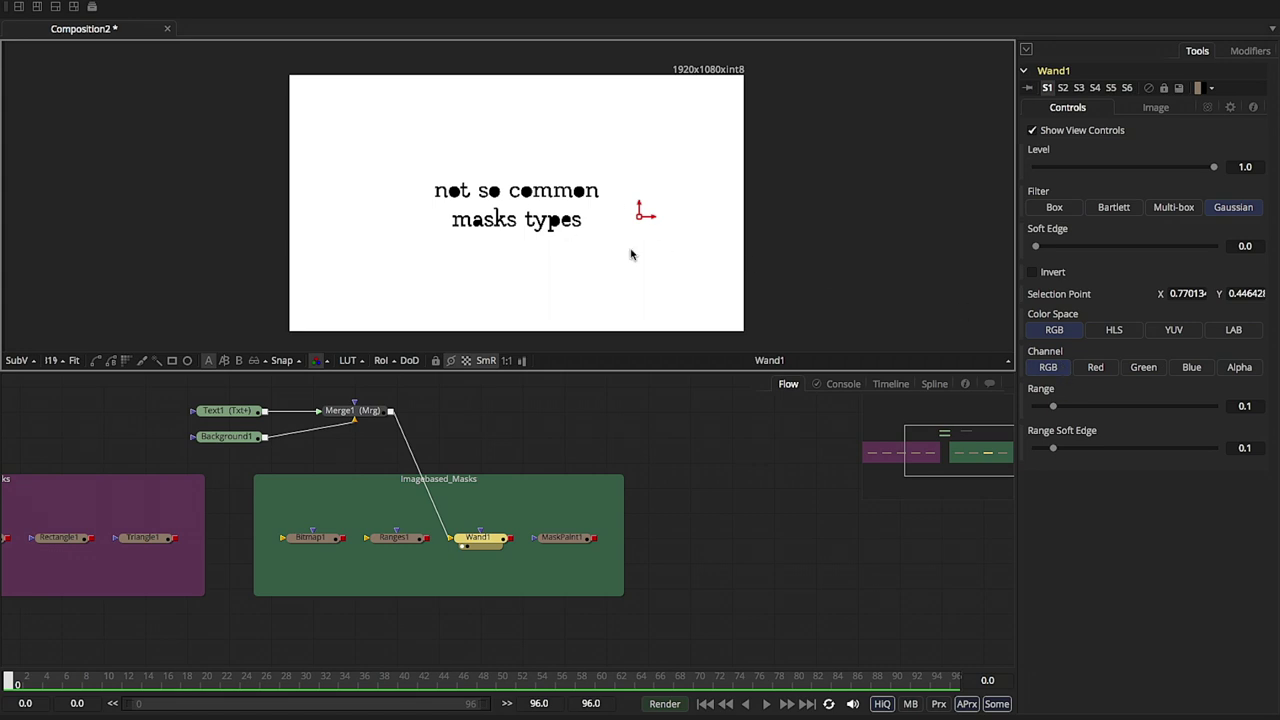
mouse_move(1053, 448)
mouse_down()
mouse_move(1119, 453)
mouse_move(1030, 452)
mouse_move(1141, 453)
mouse_move(1055, 451)
mouse_up()
drag(1057, 404, 1054, 403)
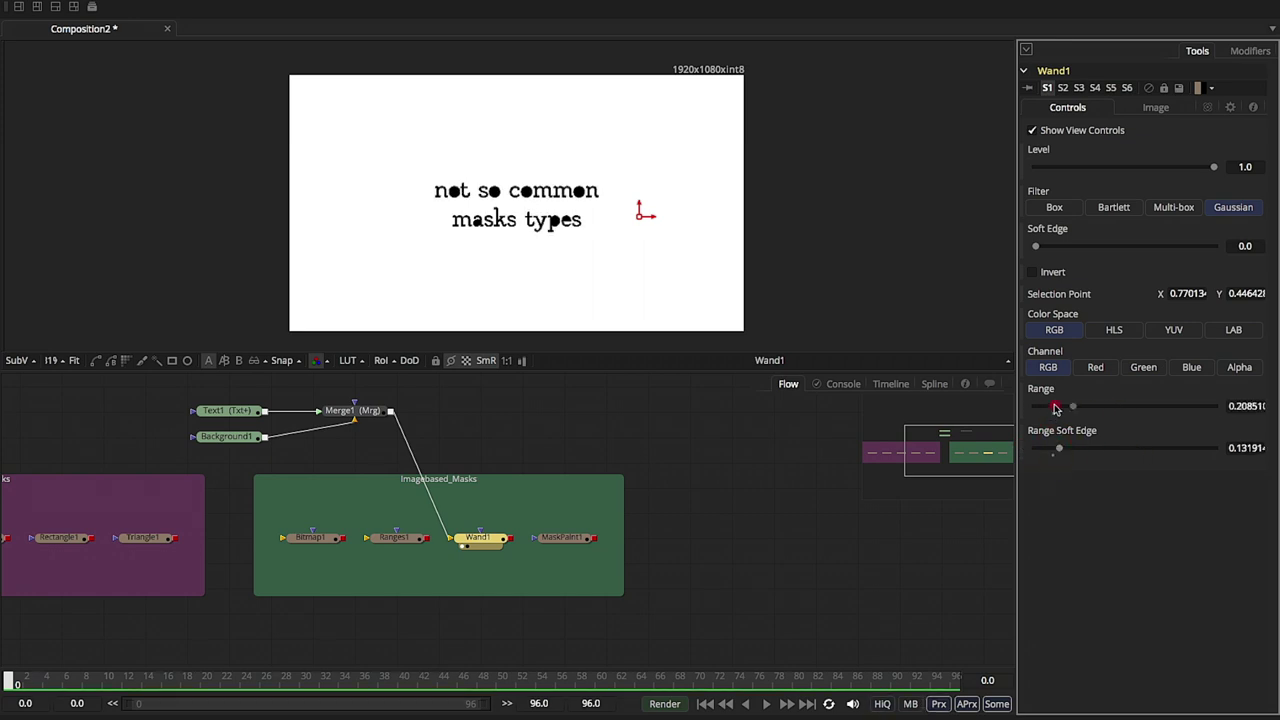
drag(698, 205, 573, 138)
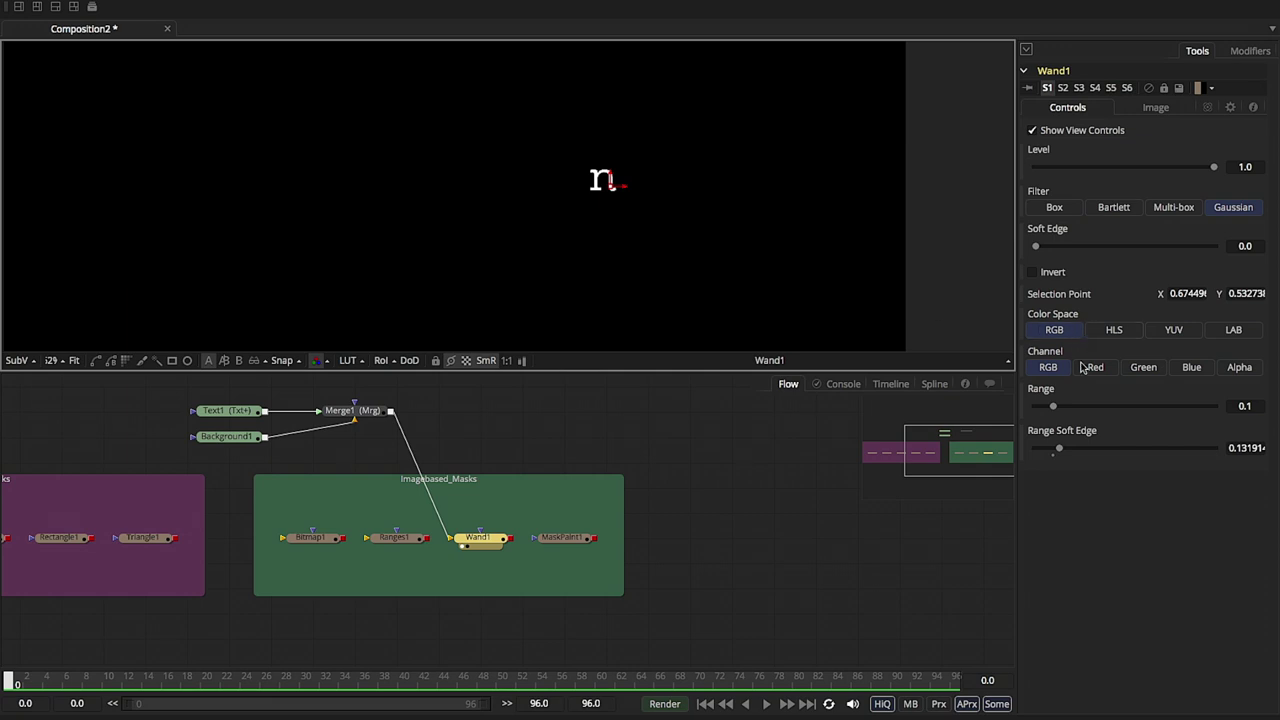
drag(1053, 406, 1173, 425)
Step: Add a Color Corrector after Merge1 and view its output in the viewer
key(shift+space)
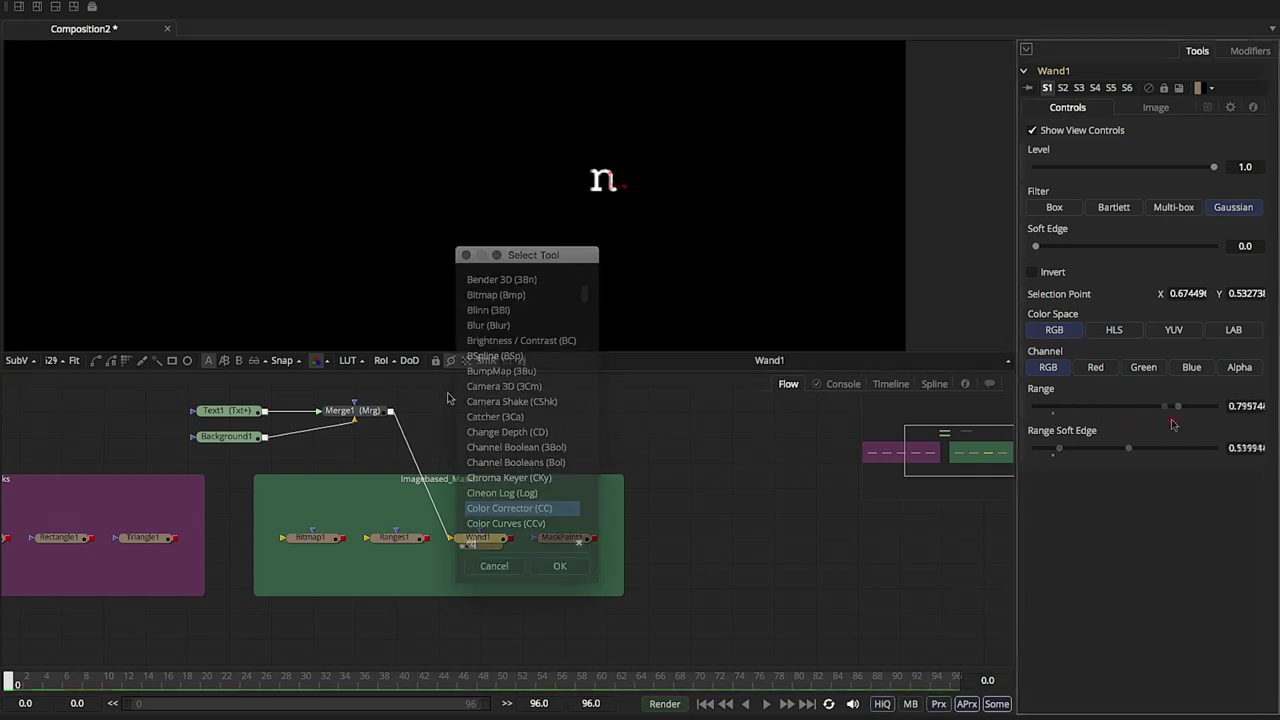
key(Return)
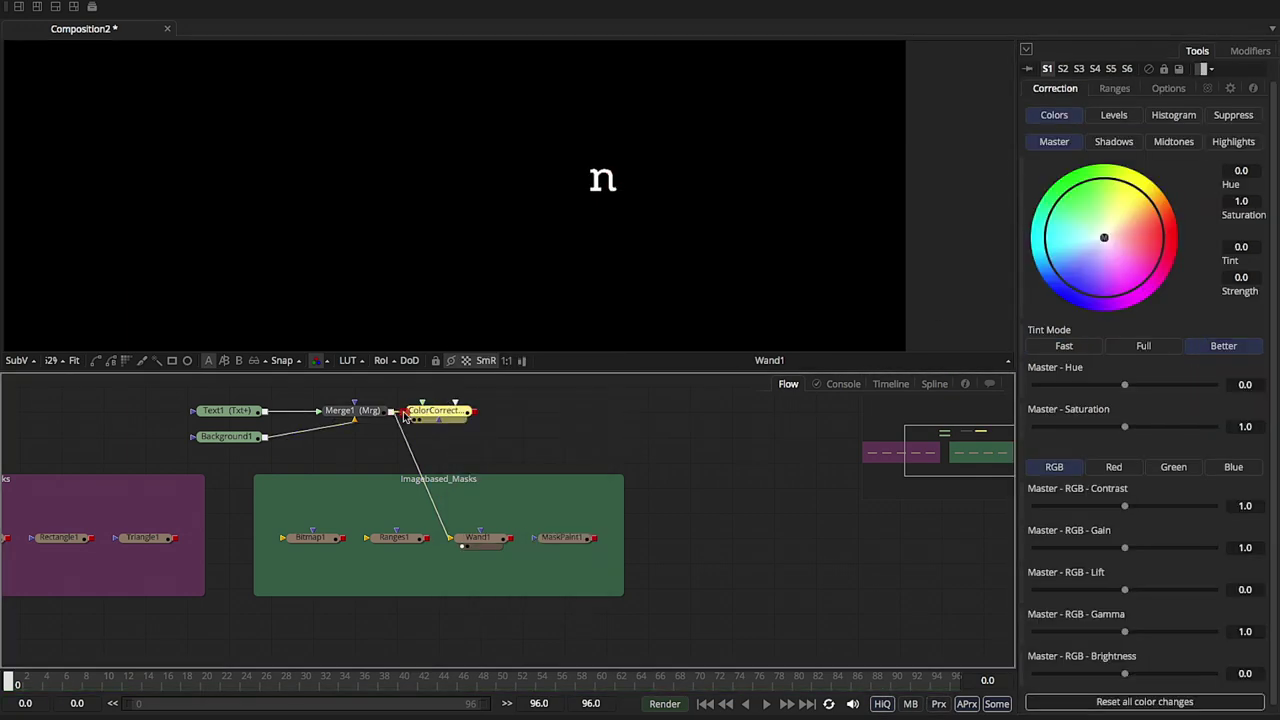
click(408, 413)
key(1)
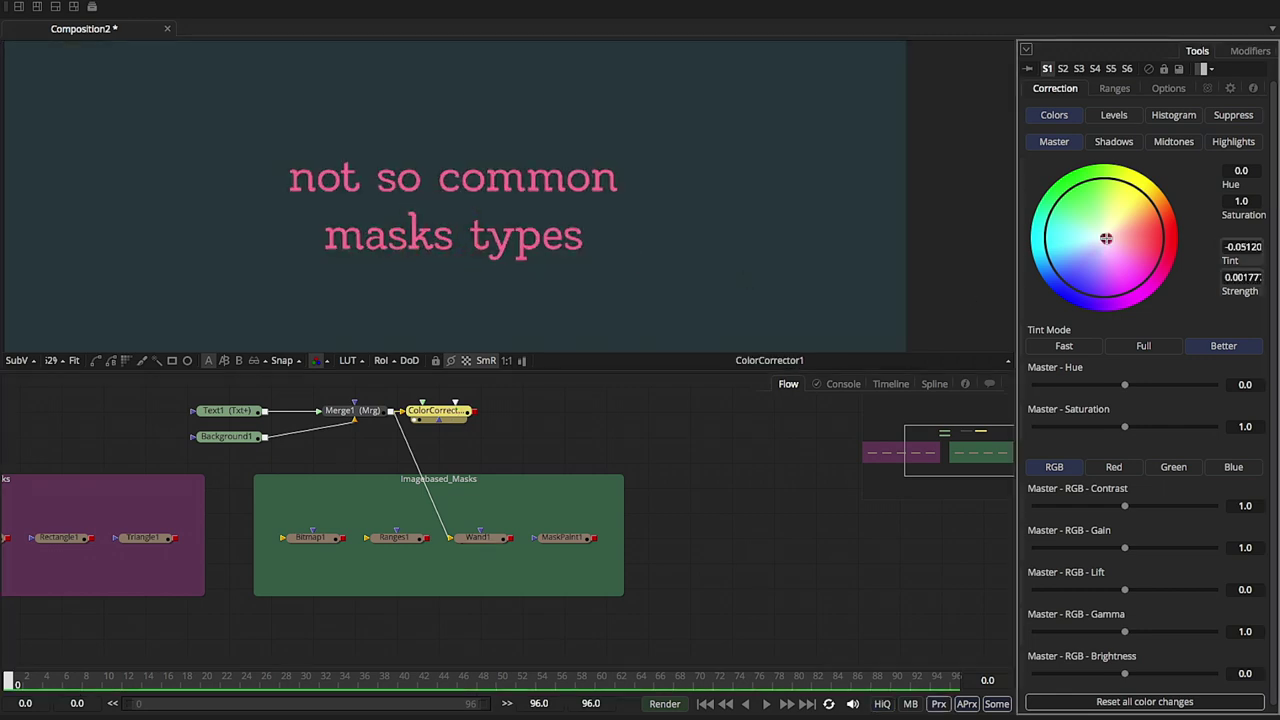
Step: Tint the colour corrector green and mask it with Wand1 so only common's final 'n' turns green
drag(1104, 241, 1060, 173)
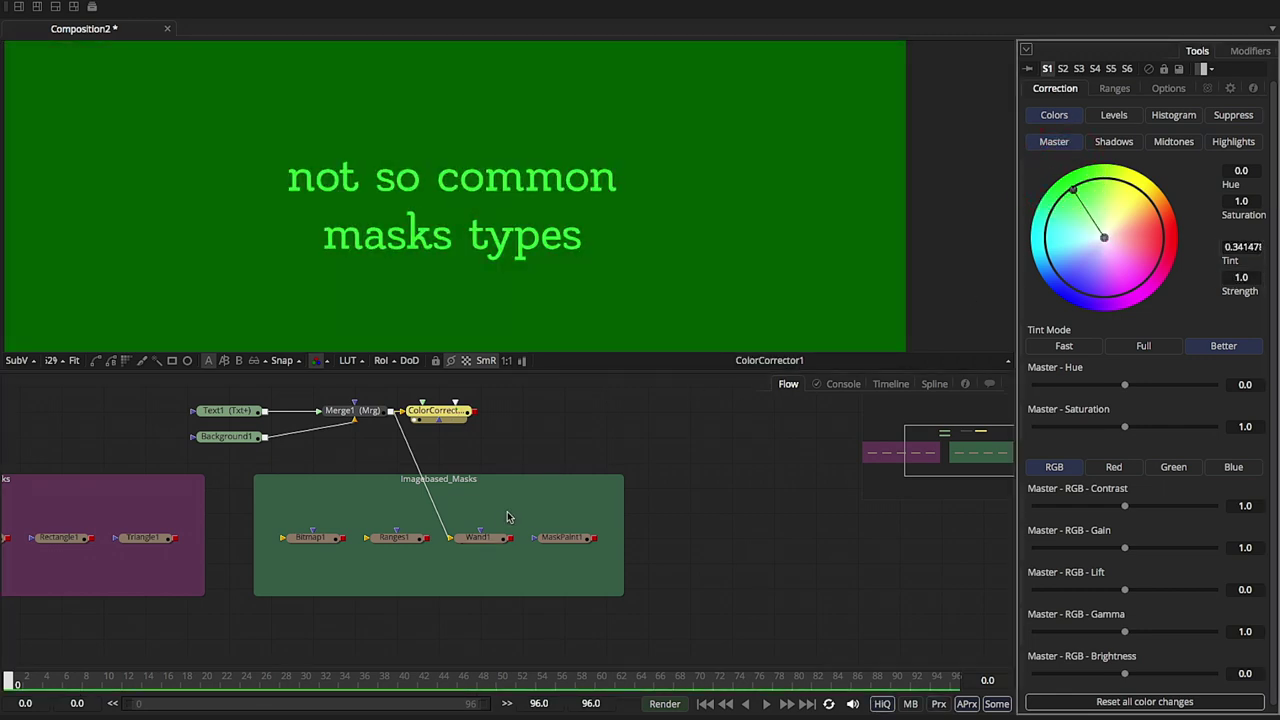
drag(510, 541, 440, 414)
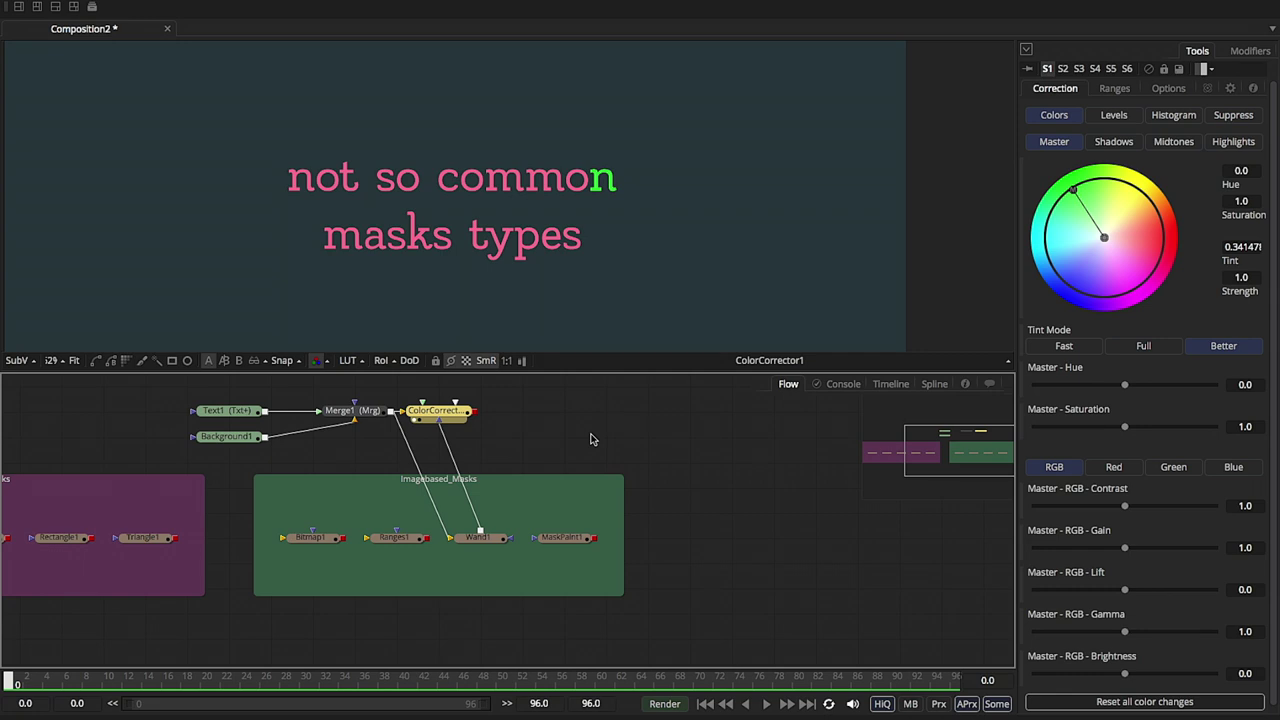
drag(437, 411, 480, 411)
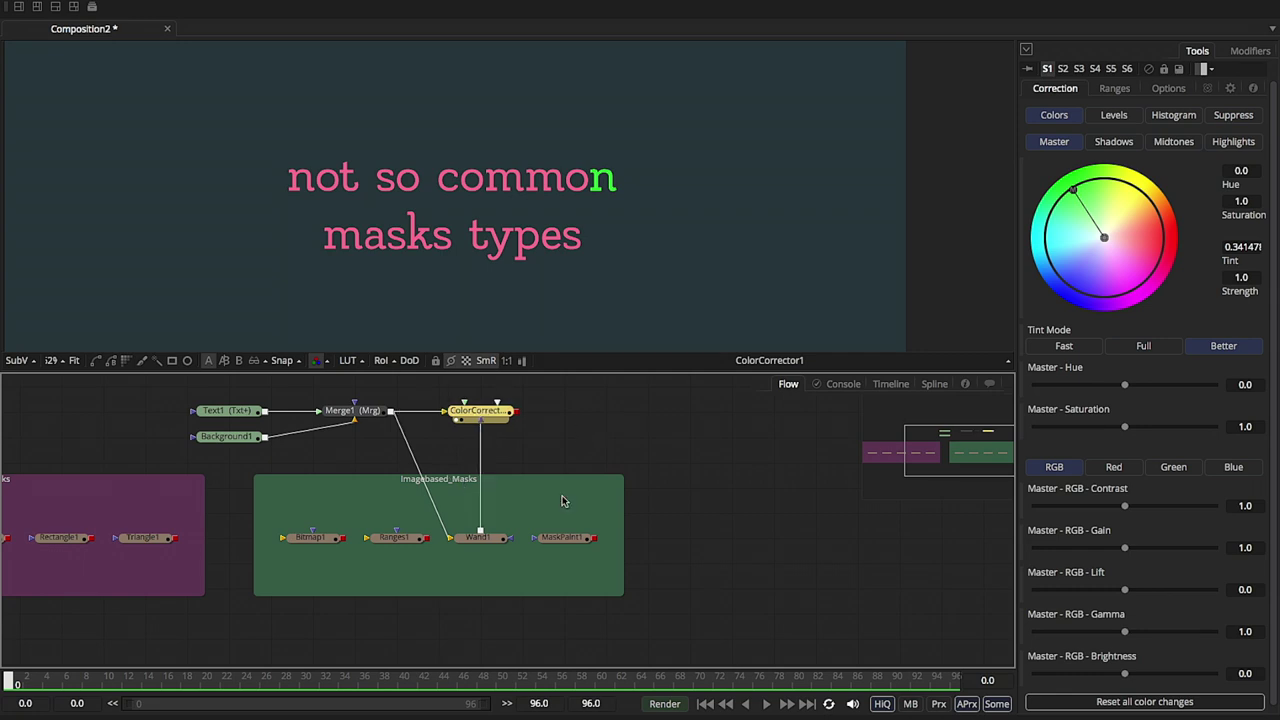
Step: Paint a freehand zigzag stroke across the title in MaskPaint1 and connect it as ColorCorrector1's mask
click(572, 540)
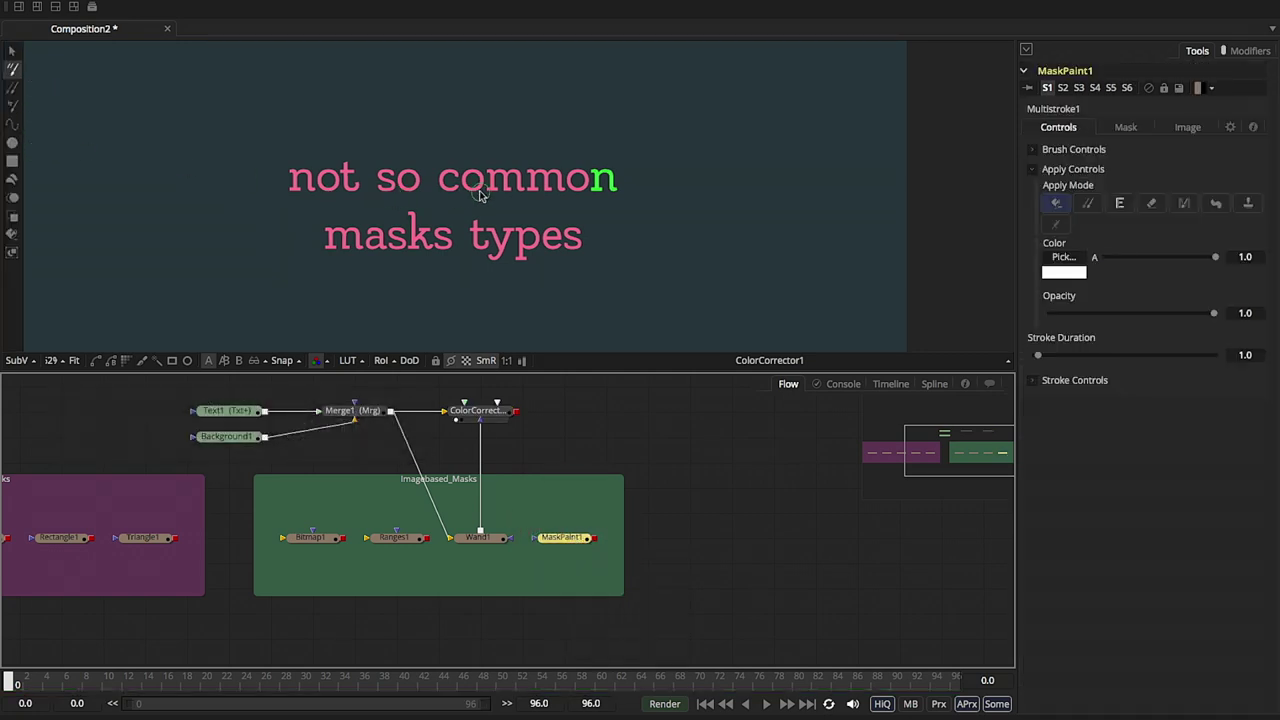
click(12, 105)
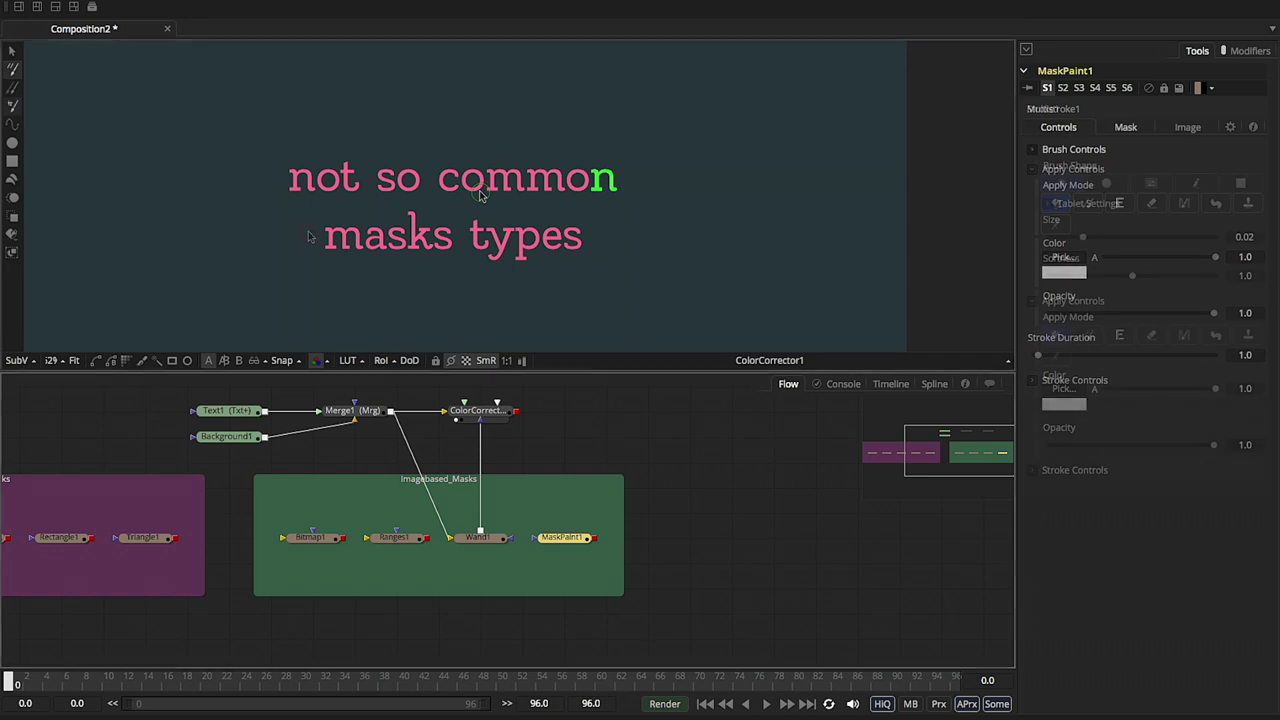
key(1)
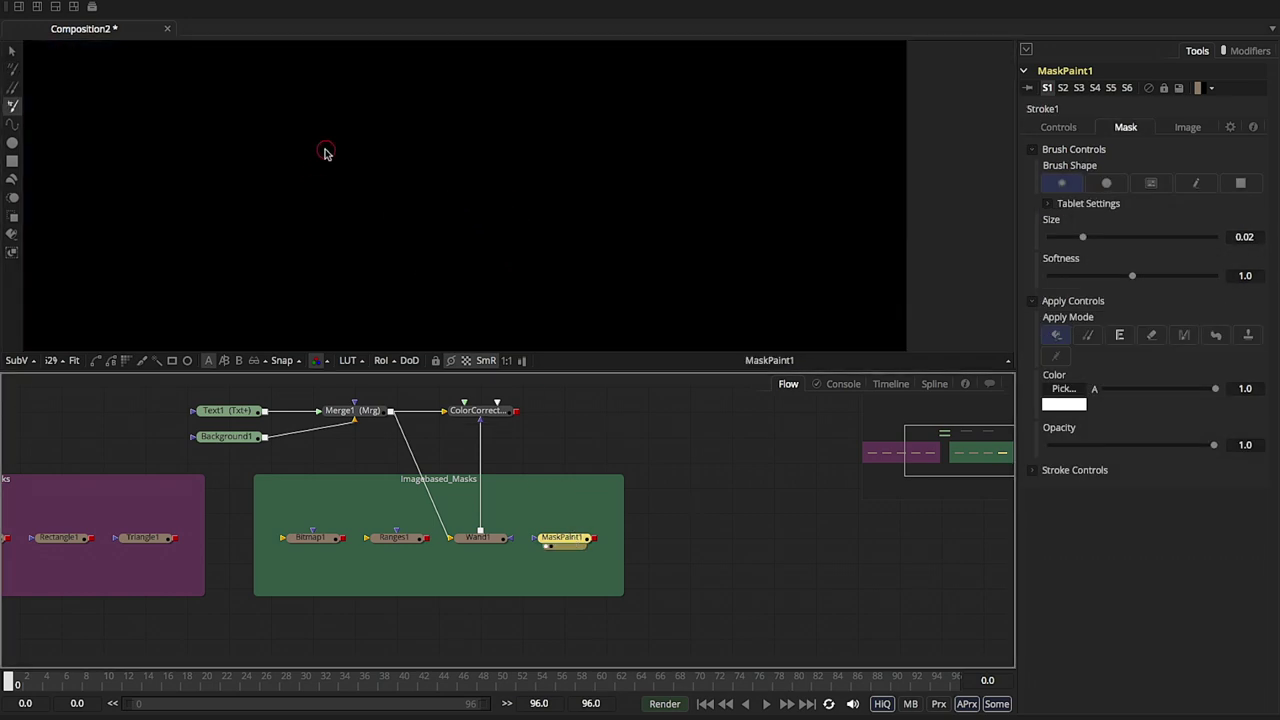
mouse_move(323, 151)
mouse_down()
mouse_move(337, 280)
mouse_move(531, 289)
mouse_move(511, 163)
mouse_move(571, 177)
mouse_up()
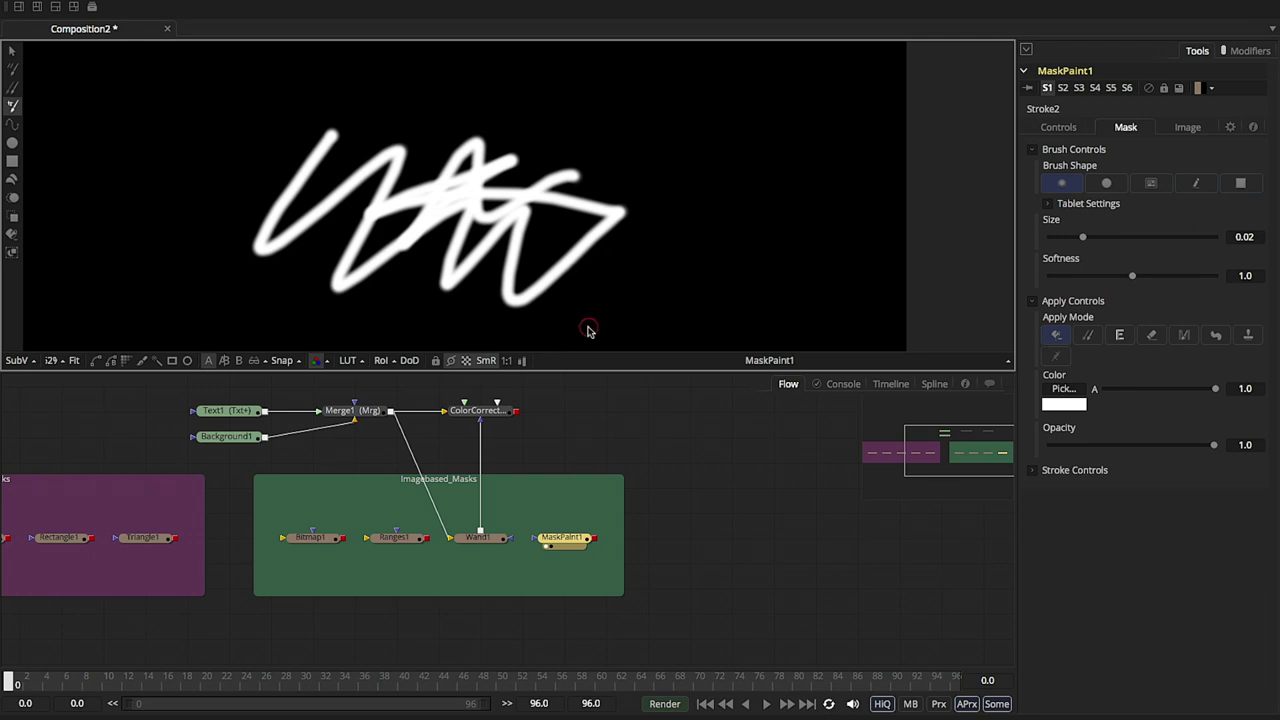
mouse_move(596, 538)
mouse_down()
mouse_move(500, 422)
mouse_move(516, 411)
mouse_move(491, 403)
mouse_move(515, 217)
mouse_up()
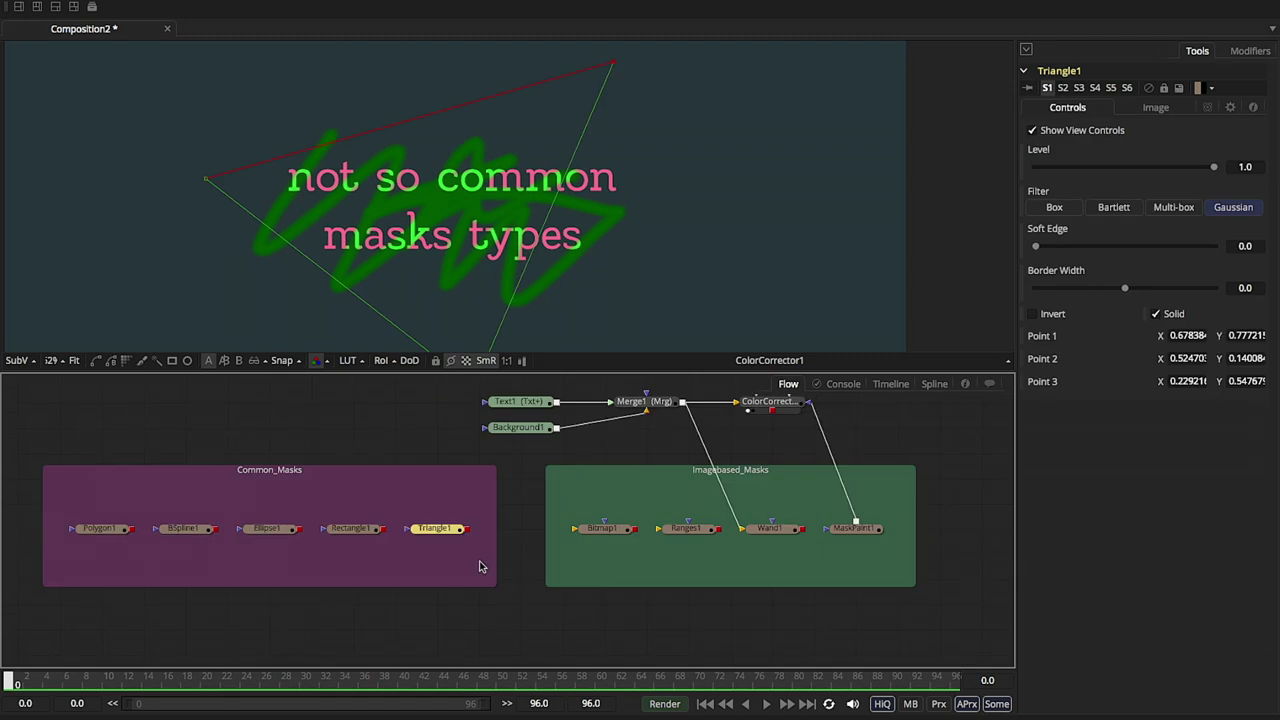
Step: Display Polygon1's solid white hooked crescent mask in the viewer
drag(130, 532, 337, 286)
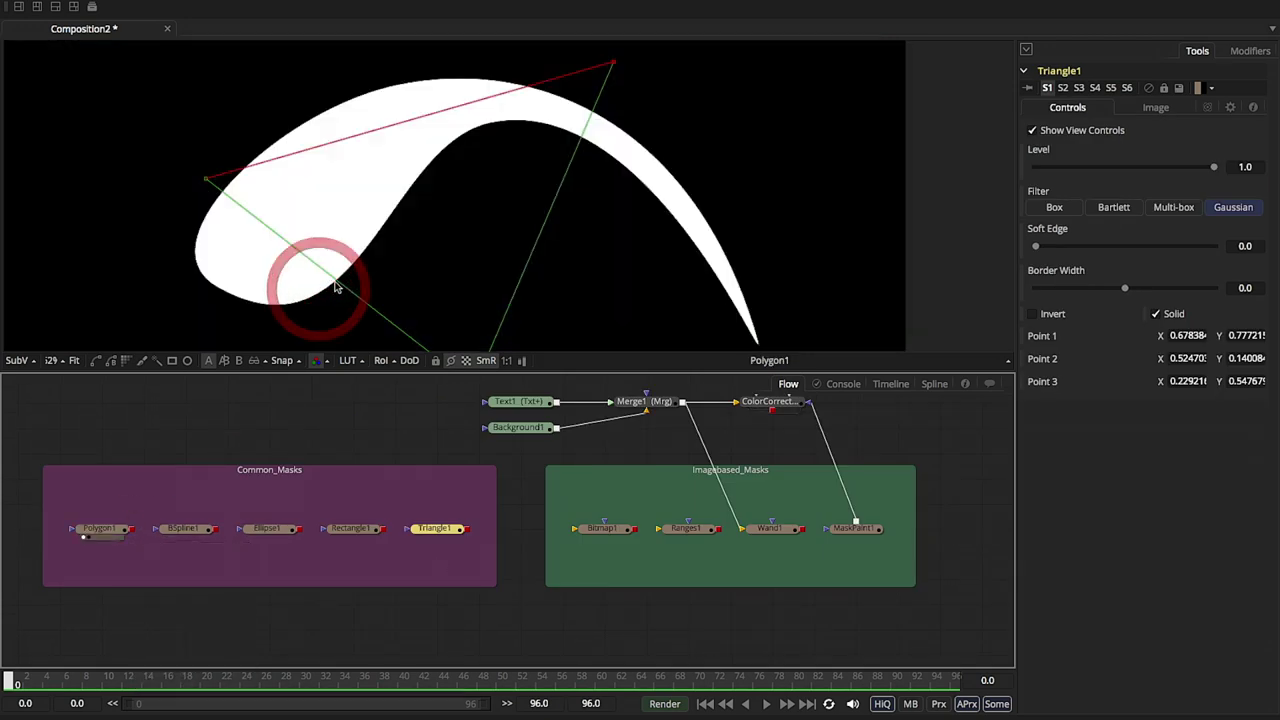